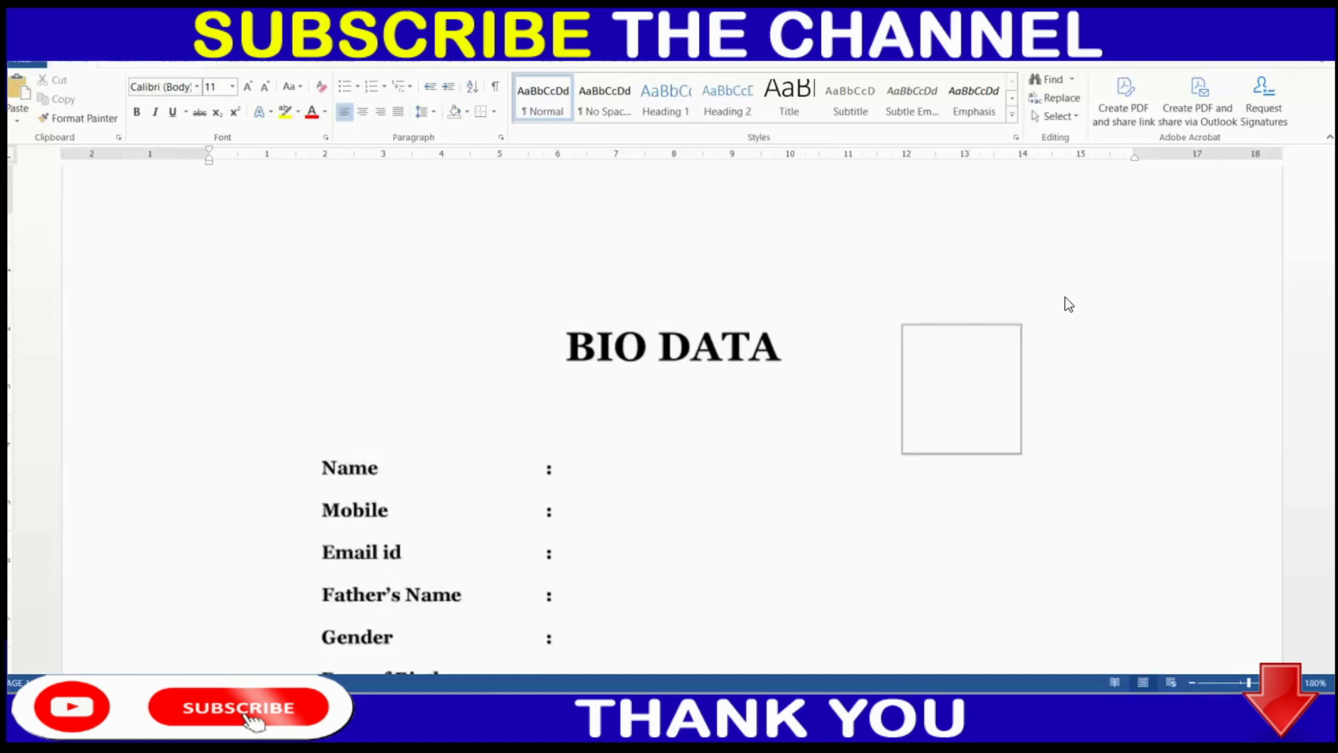
# Dismiss the finished BIO DATA sample and continue on the empty blank page.
pyautogui.moveTo(1064, 287)
pyautogui.mouseDown()
pyautogui.moveTo(1009, 224)
pyautogui.moveTo(1080, 461)
pyautogui.moveTo(1174, 363)
pyautogui.mouseUp()
pyautogui.press('Escape')
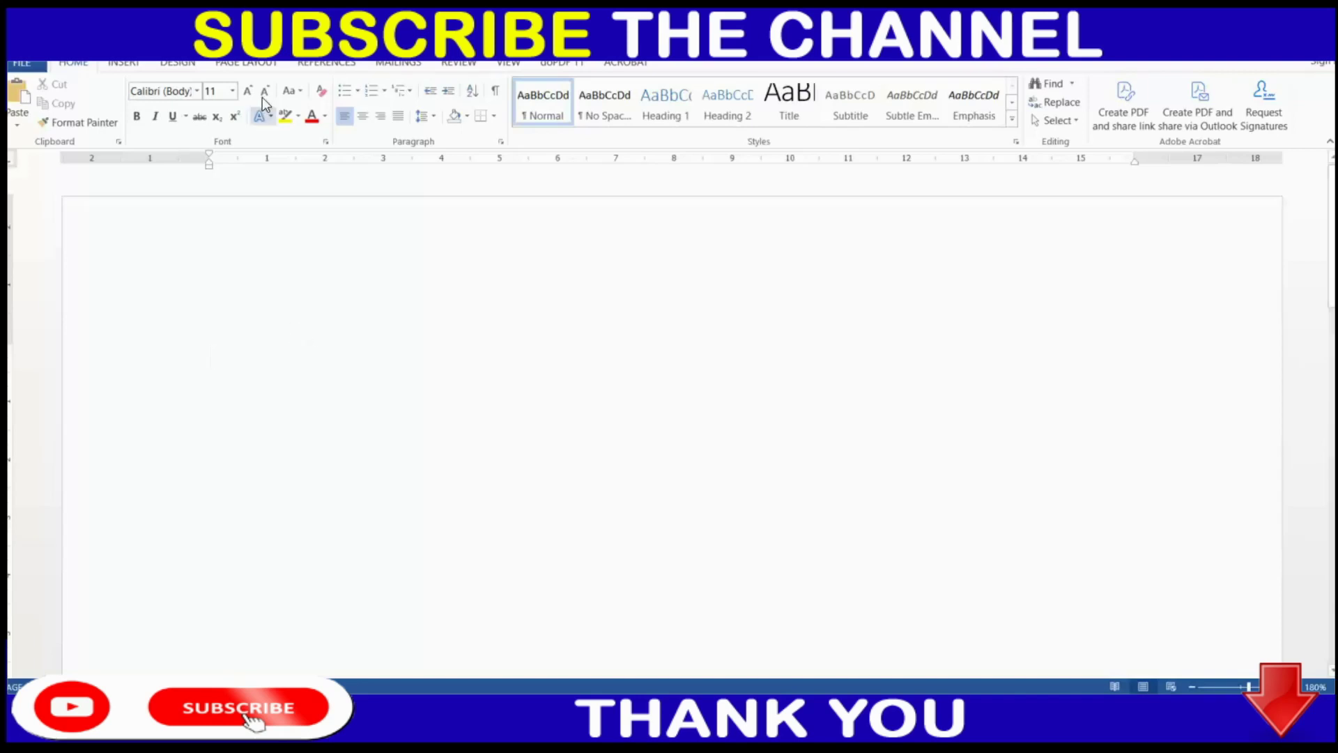
pyautogui.click(255, 64)
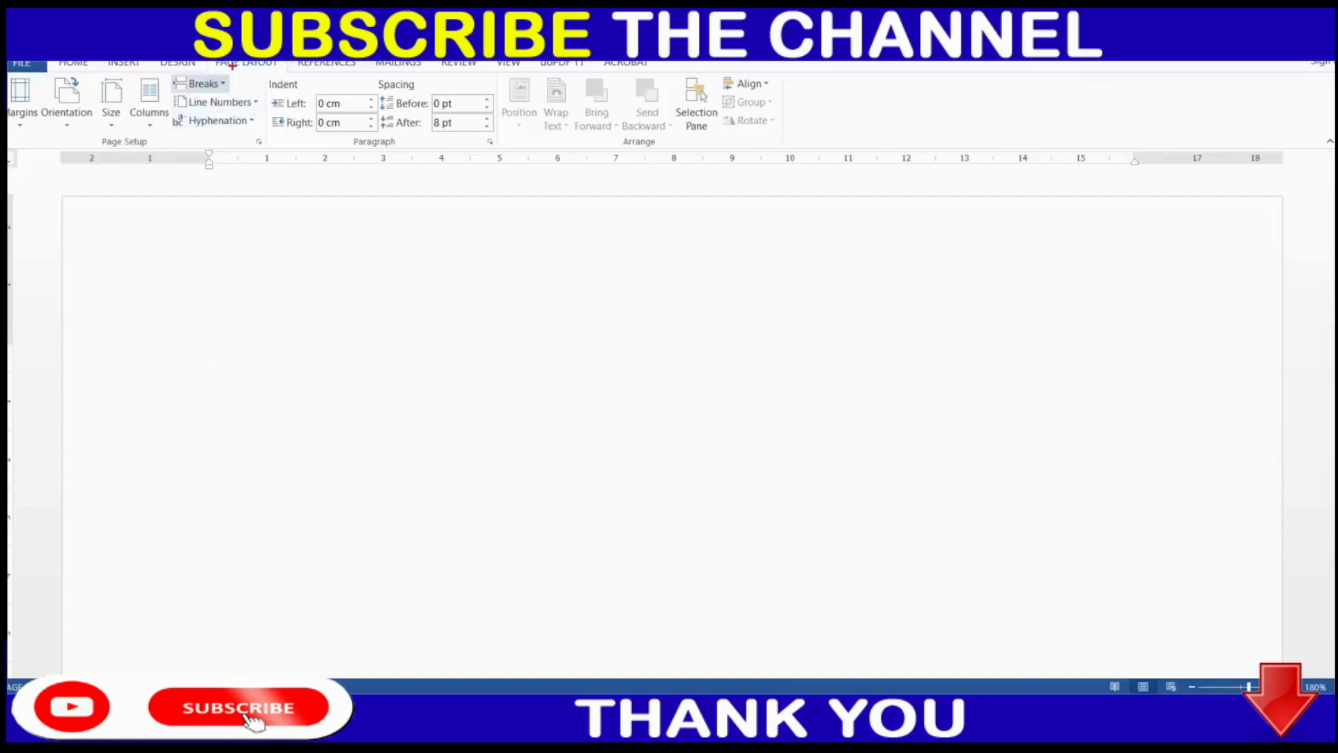
# Review the margin presets and leave the margins unchanged.
pyautogui.moveTo(272, 65); pyautogui.dragTo(280, 169)
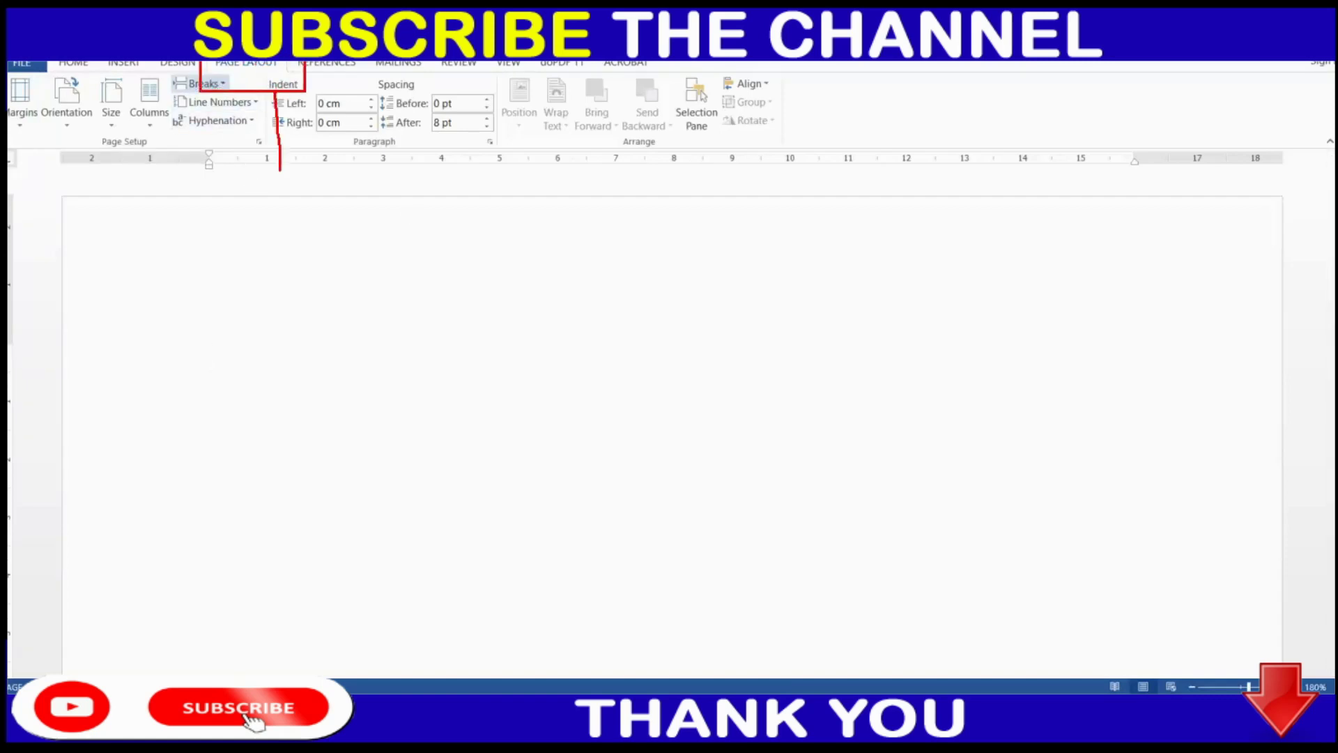
pyautogui.click(27, 106)
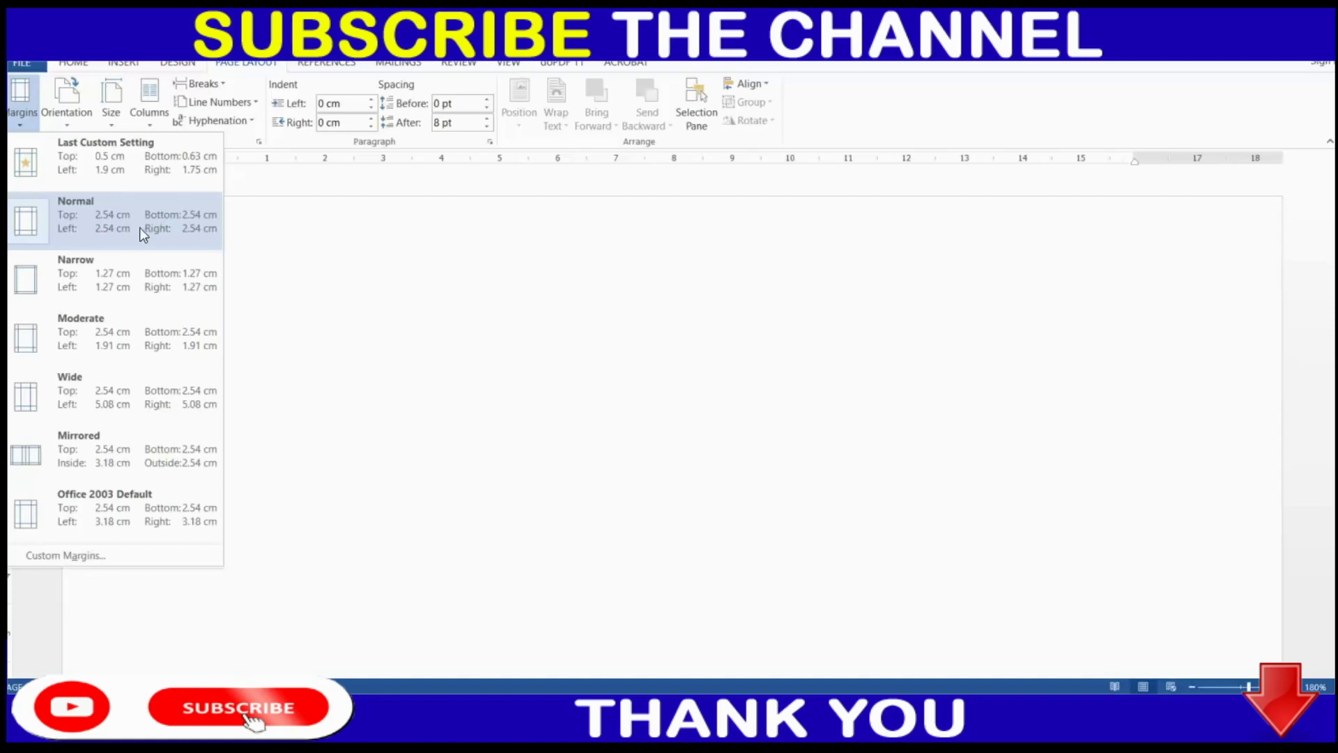
pyautogui.moveTo(476, 320); pyautogui.dragTo(605, 386)
pyautogui.click(613, 358)
pyautogui.moveTo(661, 289)
pyautogui.mouseDown()
pyautogui.moveTo(631, 396)
pyautogui.moveTo(725, 308)
pyautogui.moveTo(782, 406)
pyautogui.mouseUp()
pyautogui.moveTo(543, 475); pyautogui.dragTo(697, 480)
pyautogui.moveTo(852, 424); pyautogui.dragTo(540, 476)
pyautogui.moveTo(131, 241); pyautogui.dragTo(322, 194)
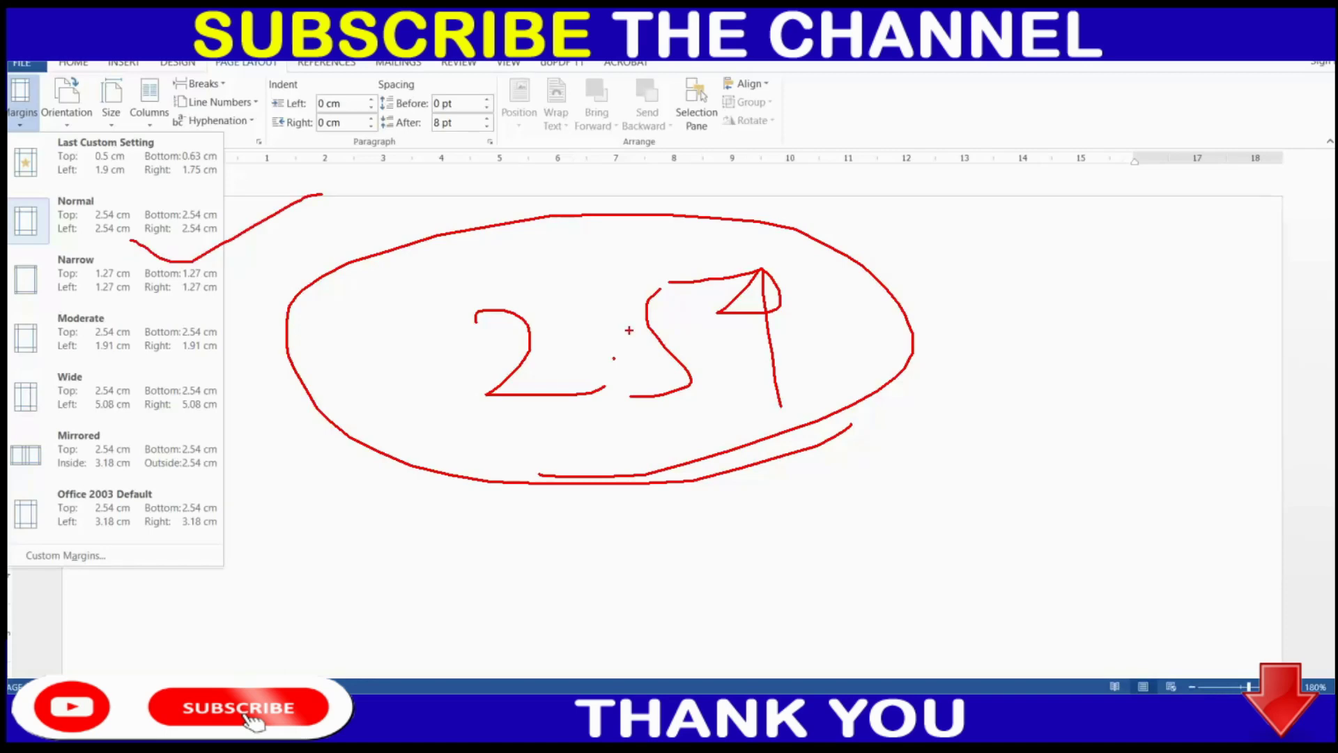
pyautogui.moveTo(840, 478); pyautogui.dragTo(851, 527)
pyautogui.moveTo(834, 447); pyautogui.dragTo(970, 529)
pyautogui.moveTo(862, 568); pyautogui.dragTo(1030, 535)
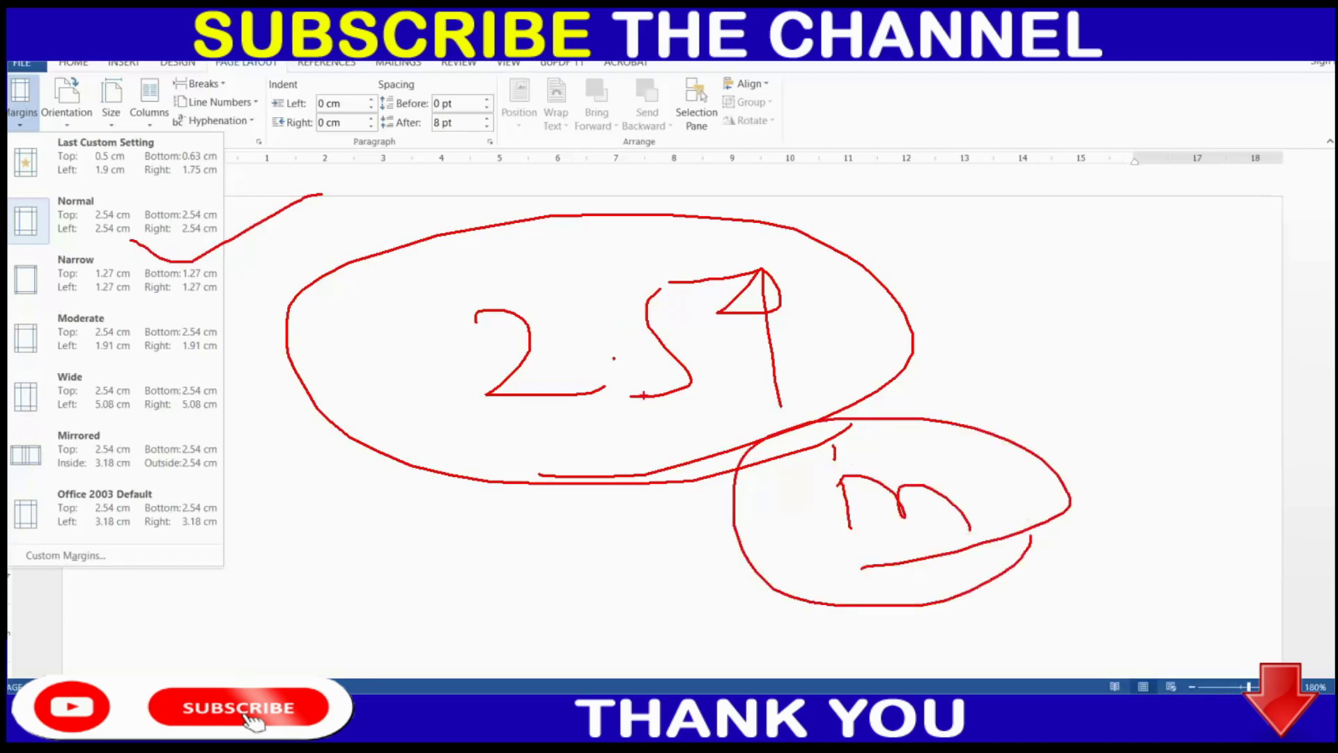
pyautogui.press('Escape')
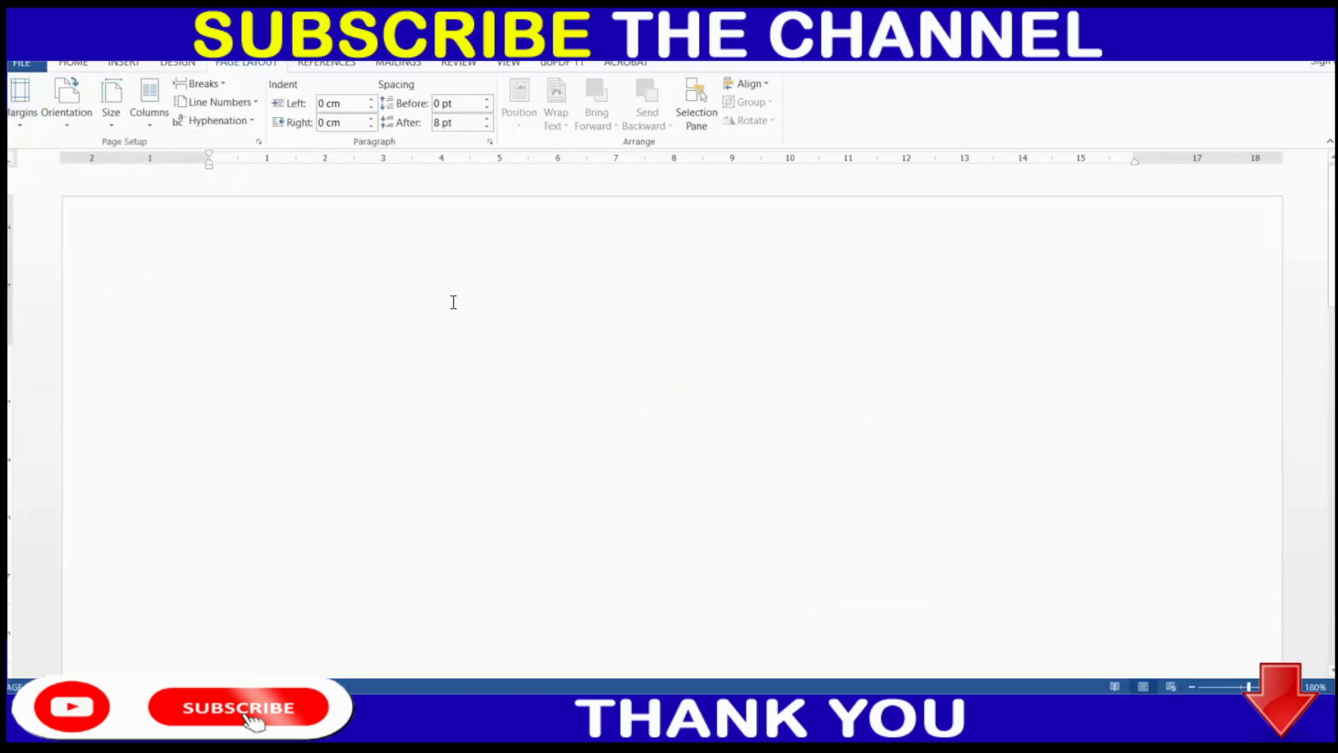
# Check the page orientation options and keep the paper size at A4.
pyautogui.click(73, 118)
pyautogui.click(110, 155)
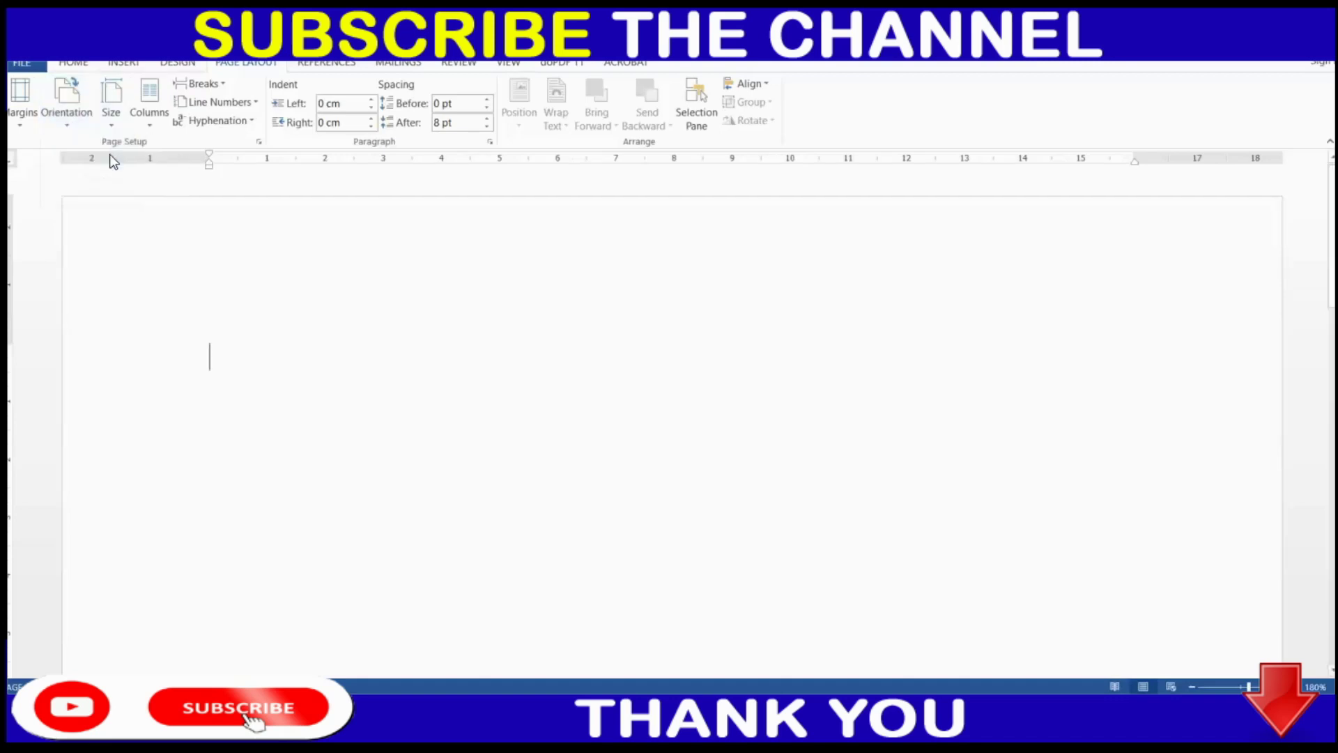
pyautogui.click(111, 112)
pyautogui.click(157, 162)
pyautogui.click(74, 62)
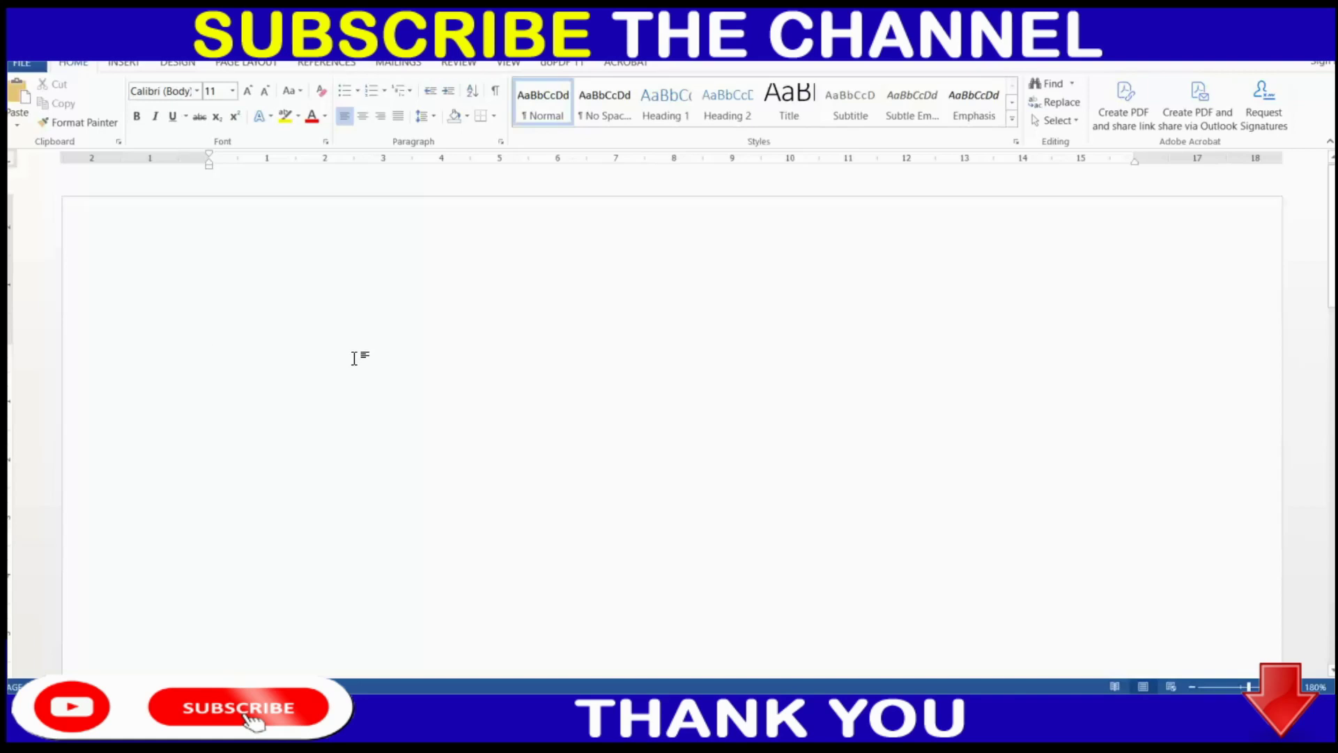
# Type the heading BIO DATA and make it centred, bold, Times New Roman 20 pt.
pyautogui.write('BlO DATA')
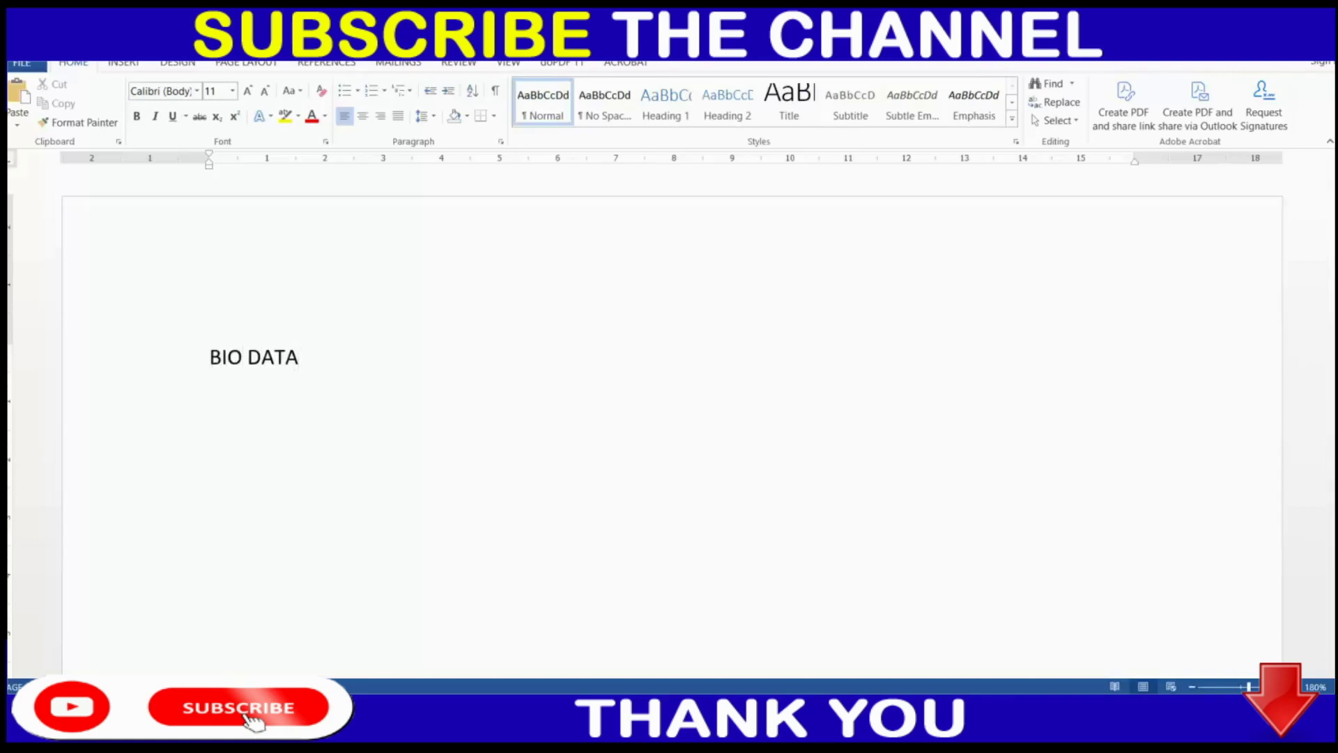
pyautogui.moveTo(308, 374); pyautogui.dragTo(147, 347)
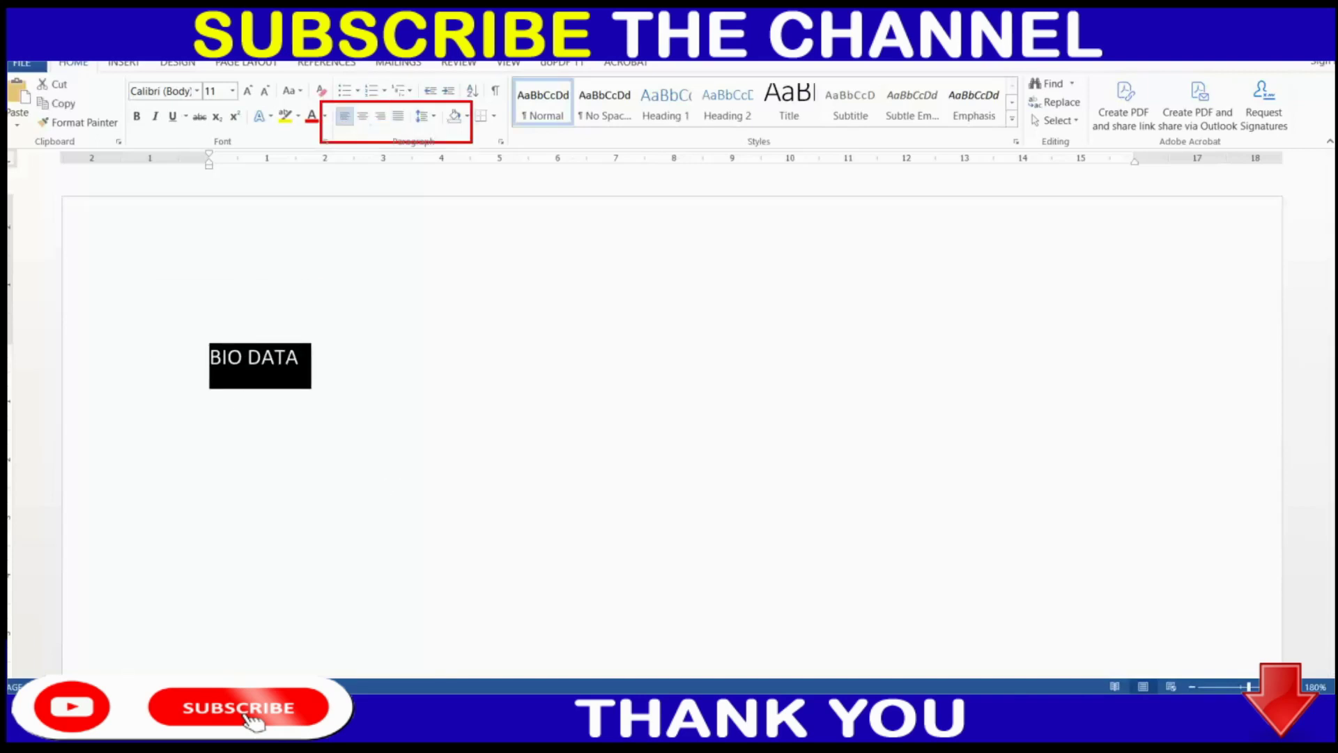
pyautogui.click(363, 116)
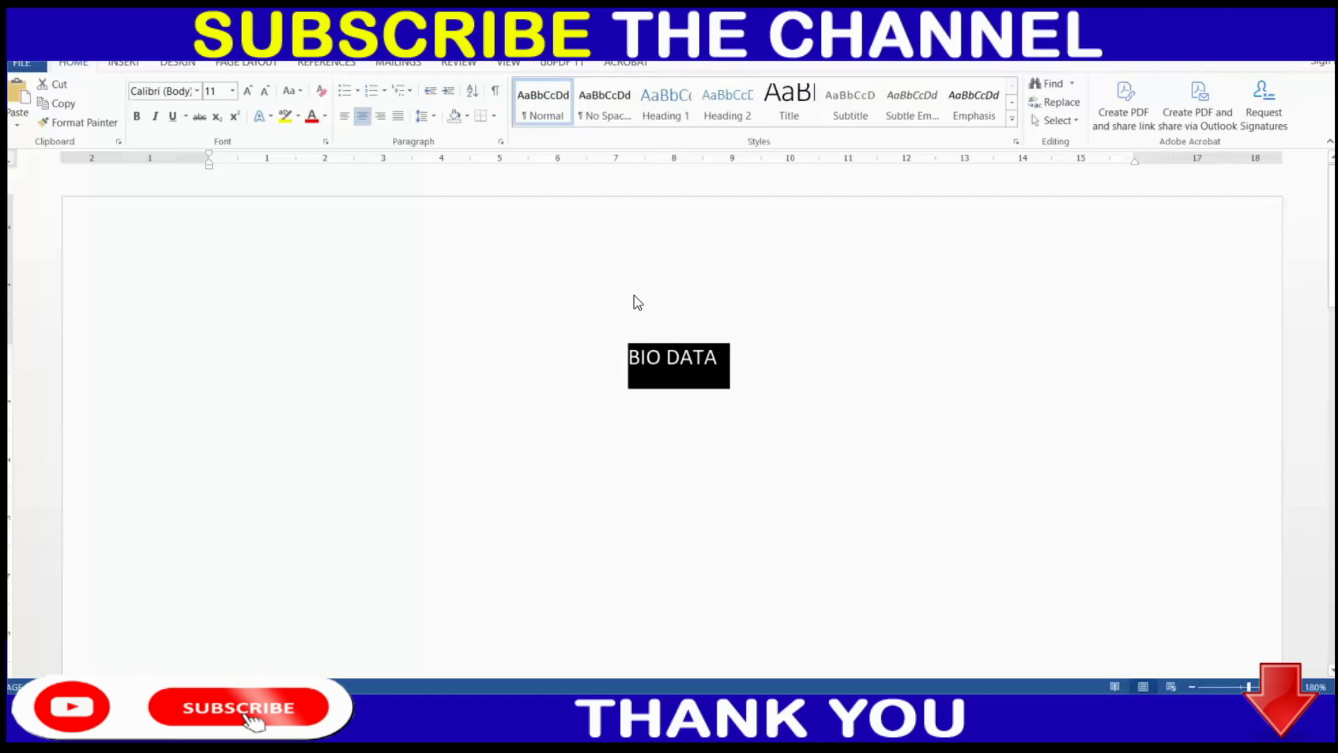
pyautogui.click(249, 91)
pyautogui.click(249, 90)
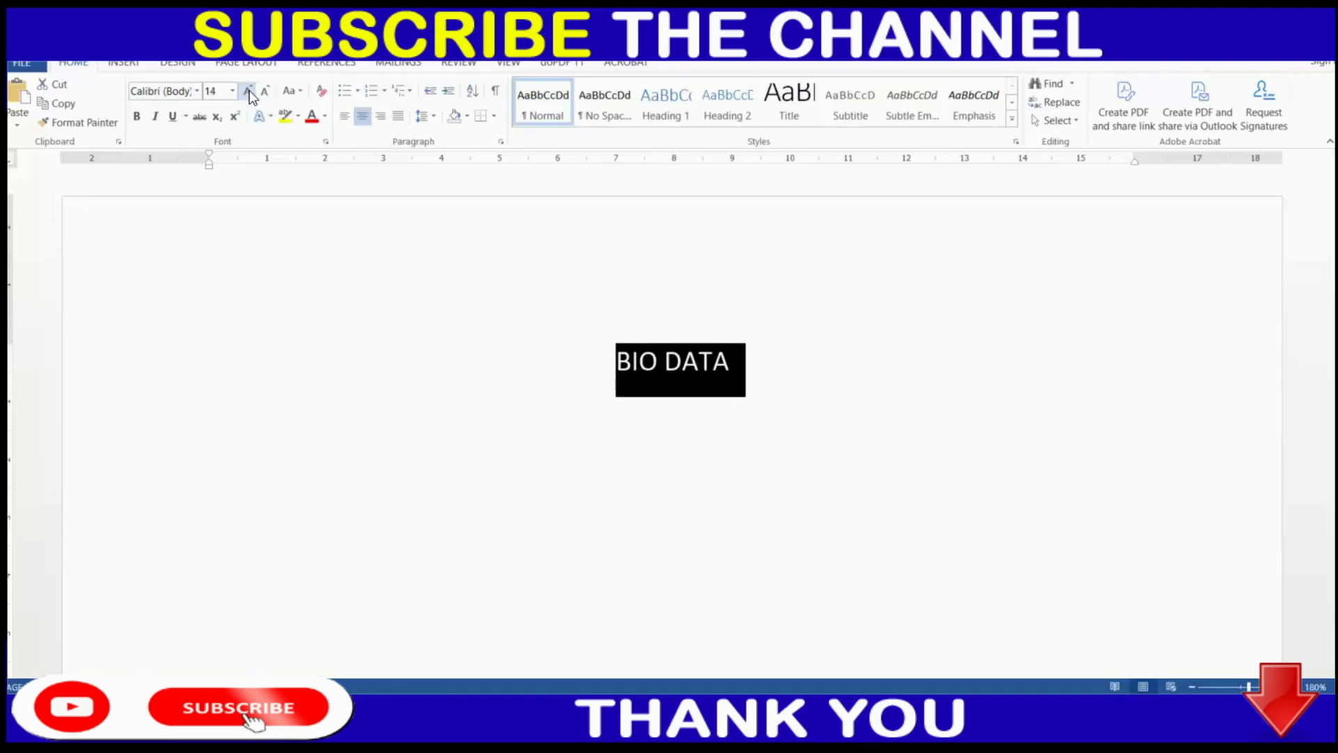
pyautogui.click(249, 91)
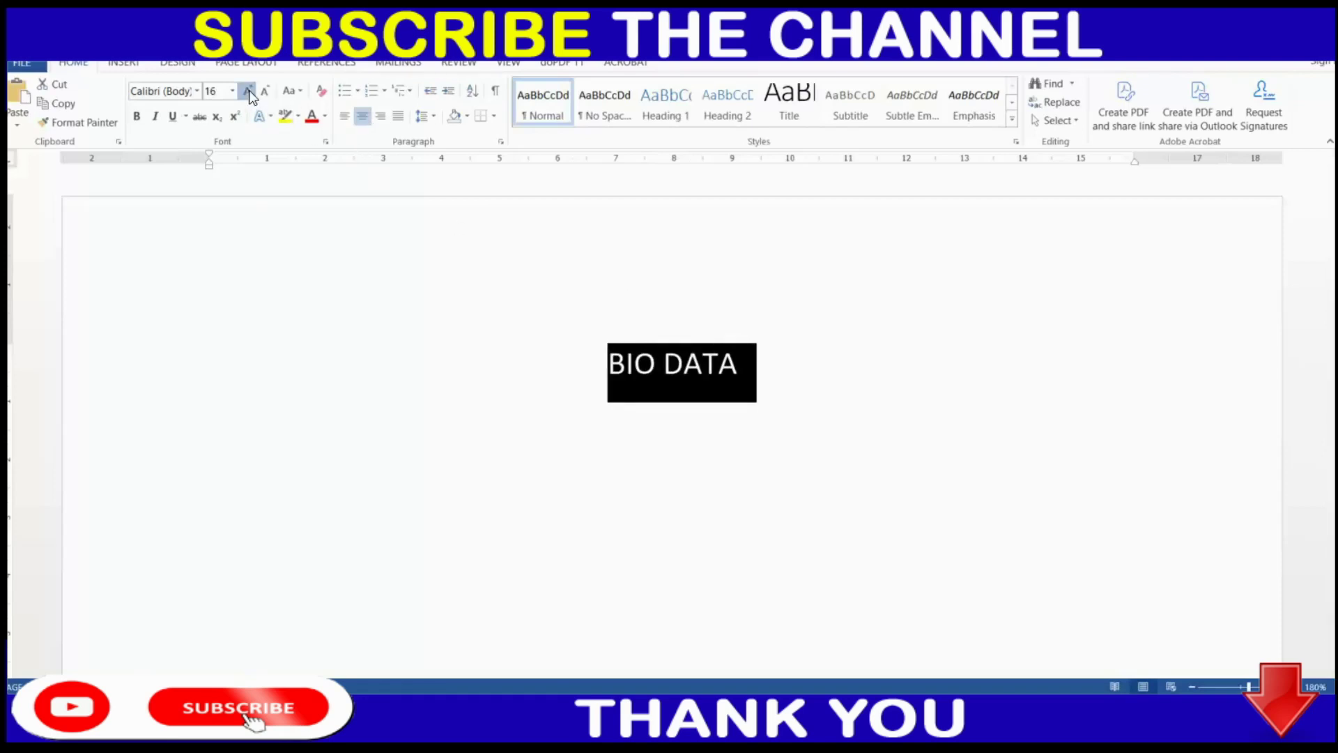
pyautogui.click(249, 91)
pyautogui.click(249, 90)
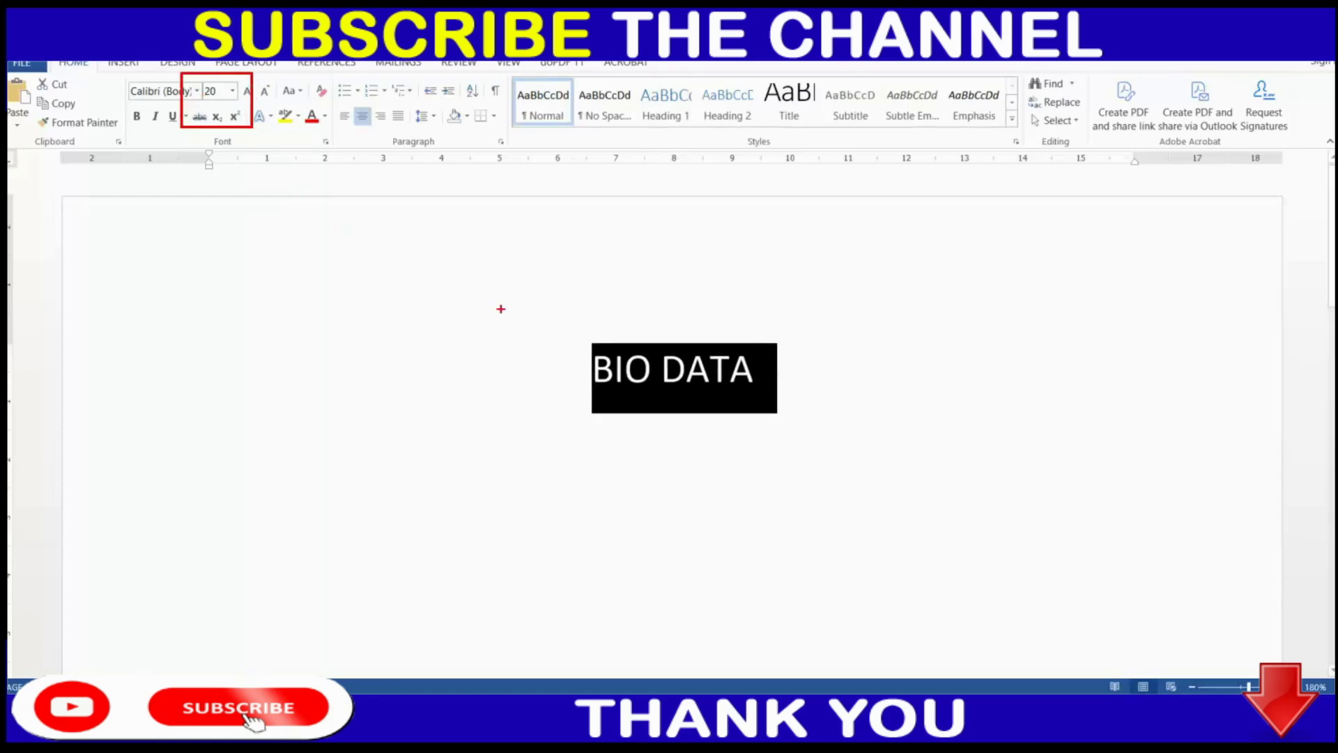
pyautogui.click(197, 91)
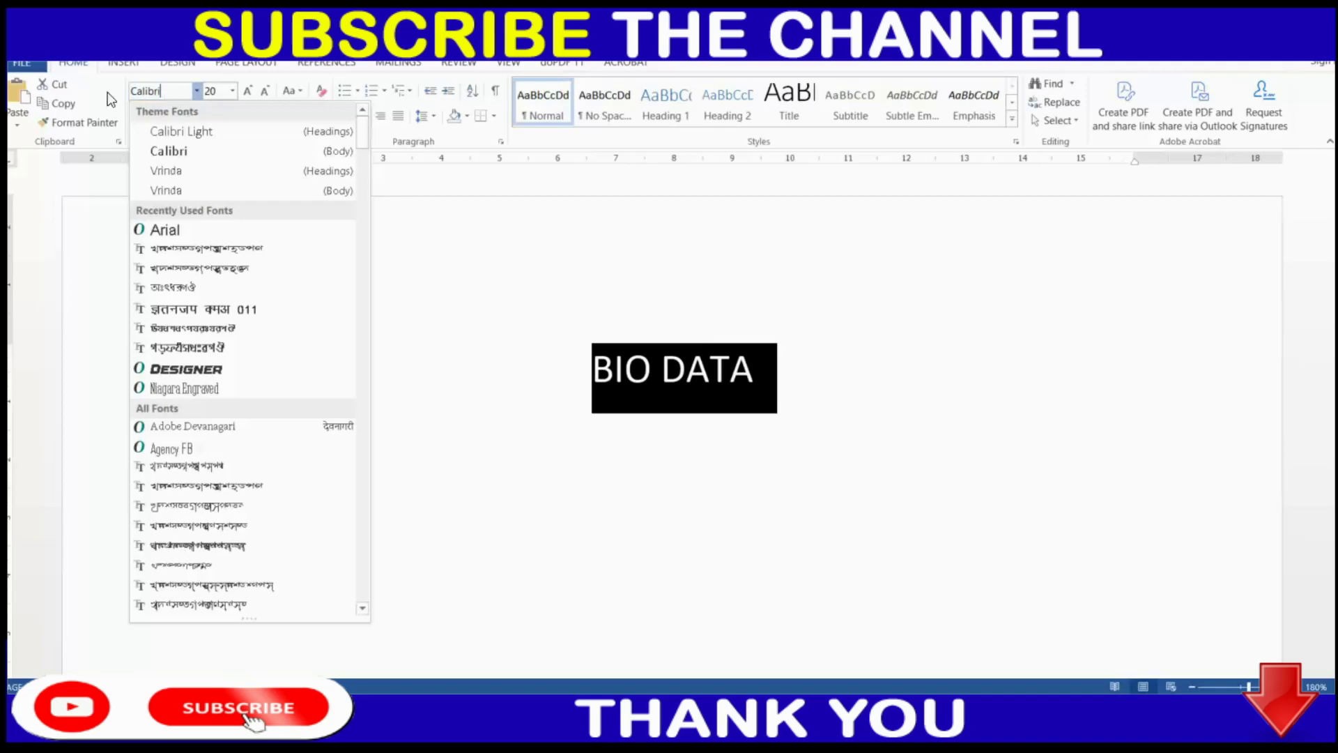
pyautogui.write('Times New R')
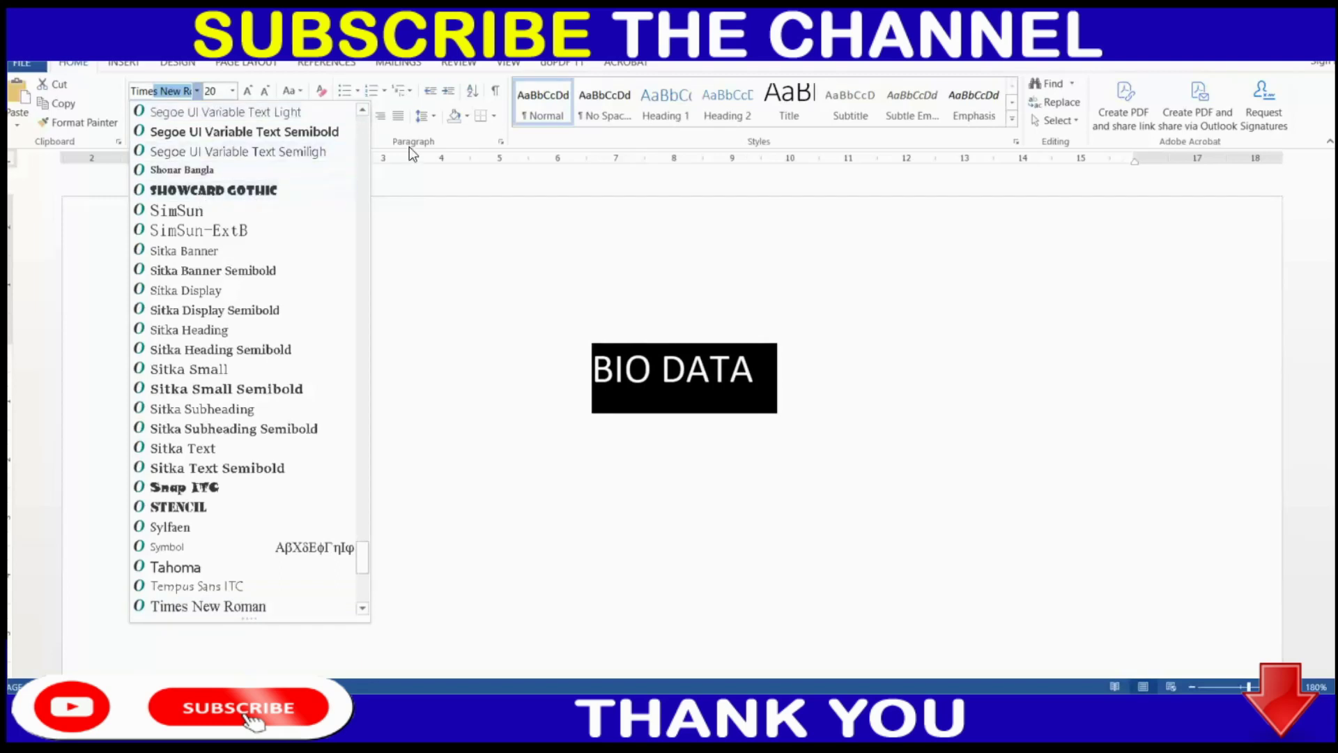
pyautogui.press('Return')
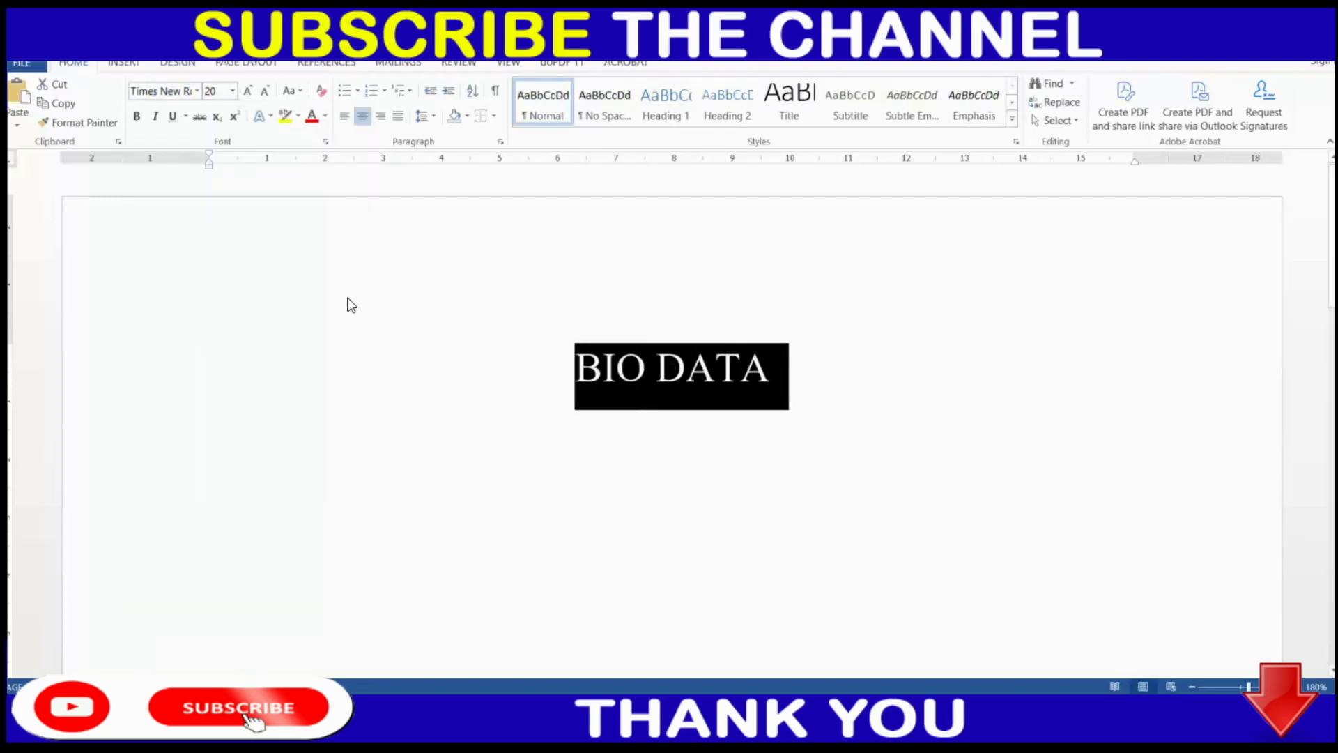
pyautogui.click(137, 117)
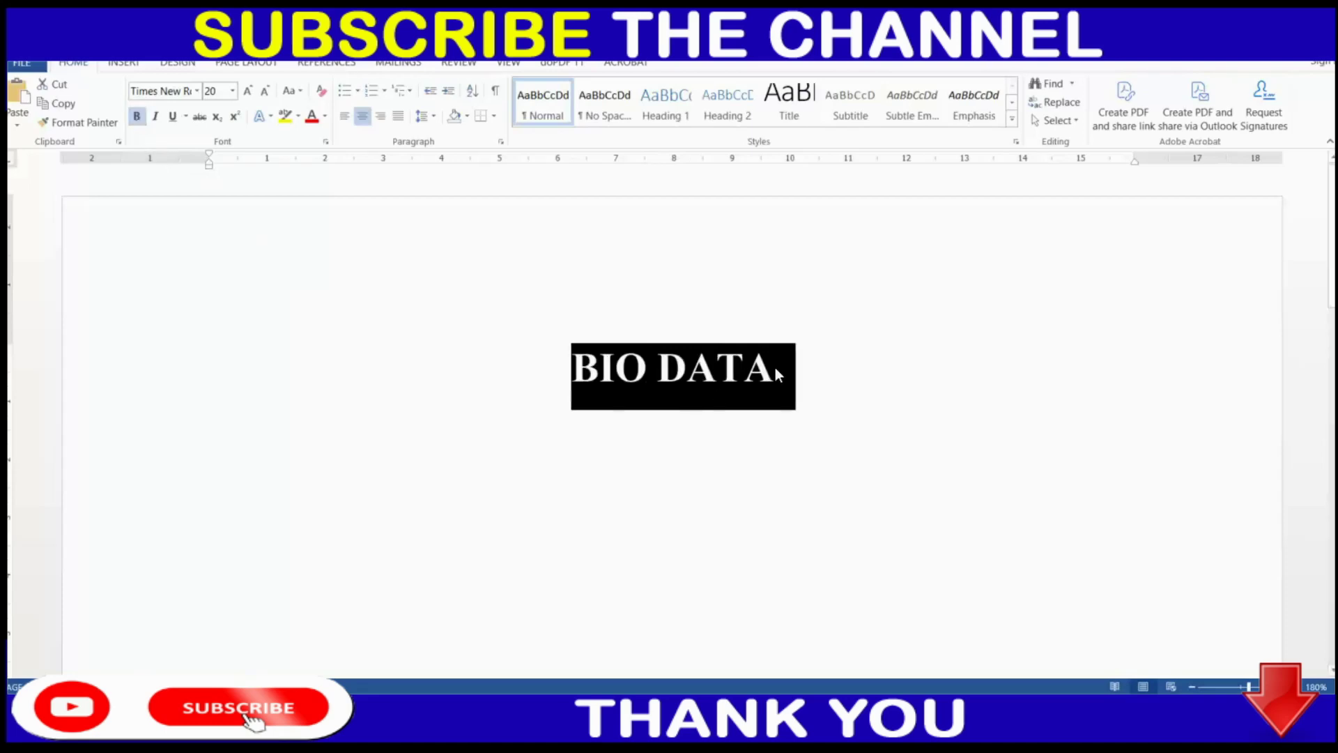
# Start a left-aligned 12-pt line below the heading, leaving a blank line after it.
pyautogui.click(812, 387)
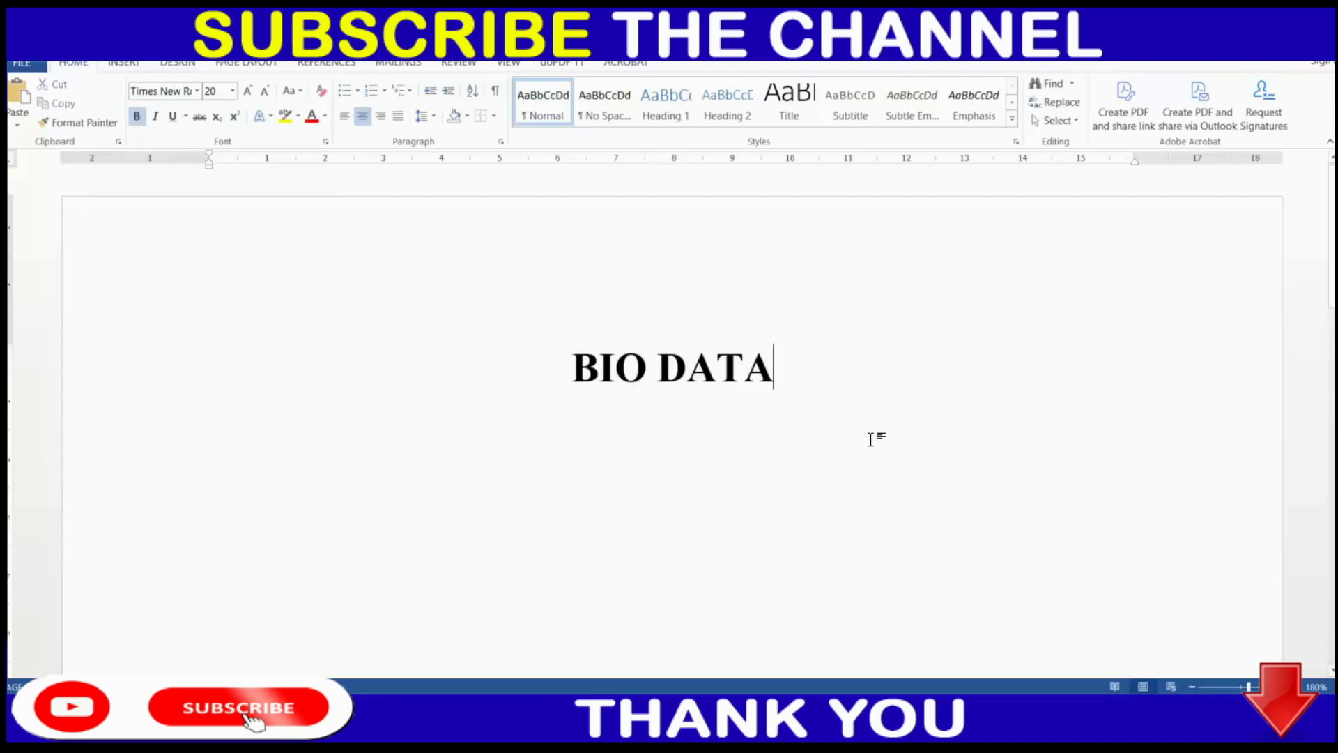
pyautogui.press('Return')
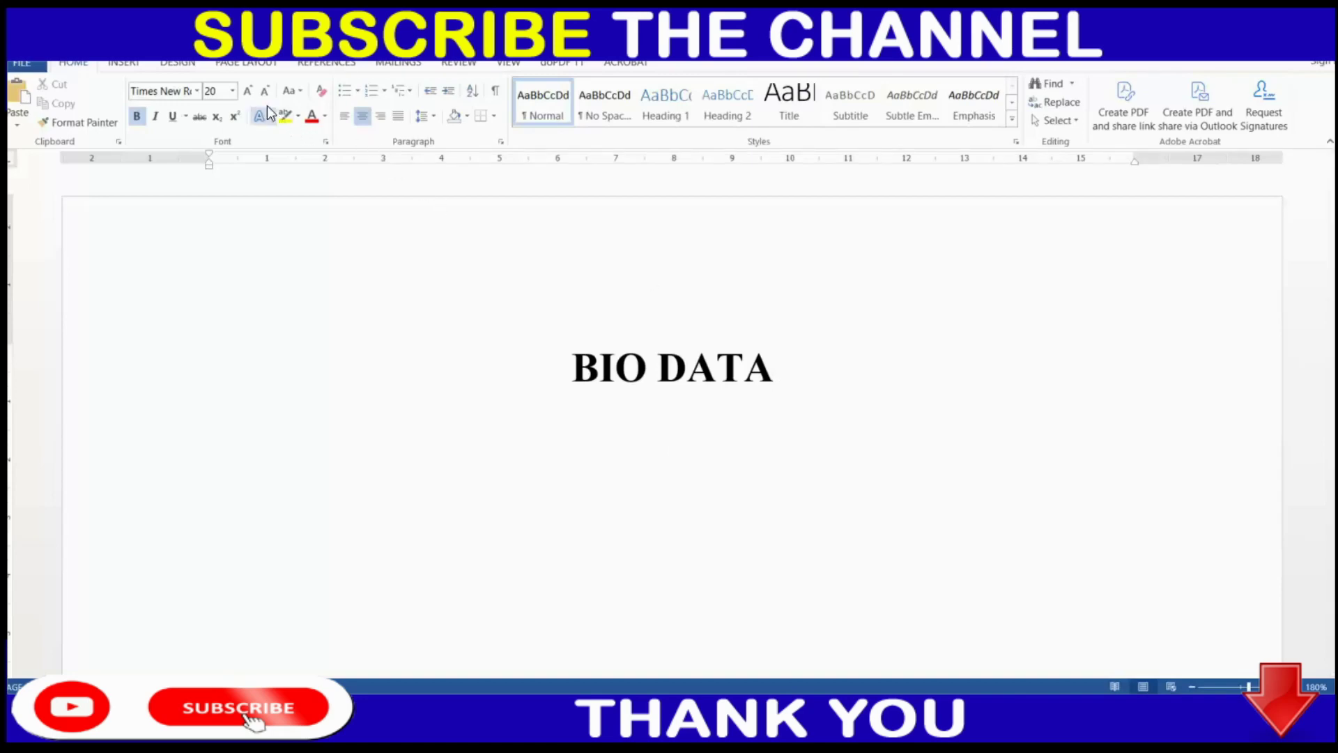
pyautogui.click(232, 90)
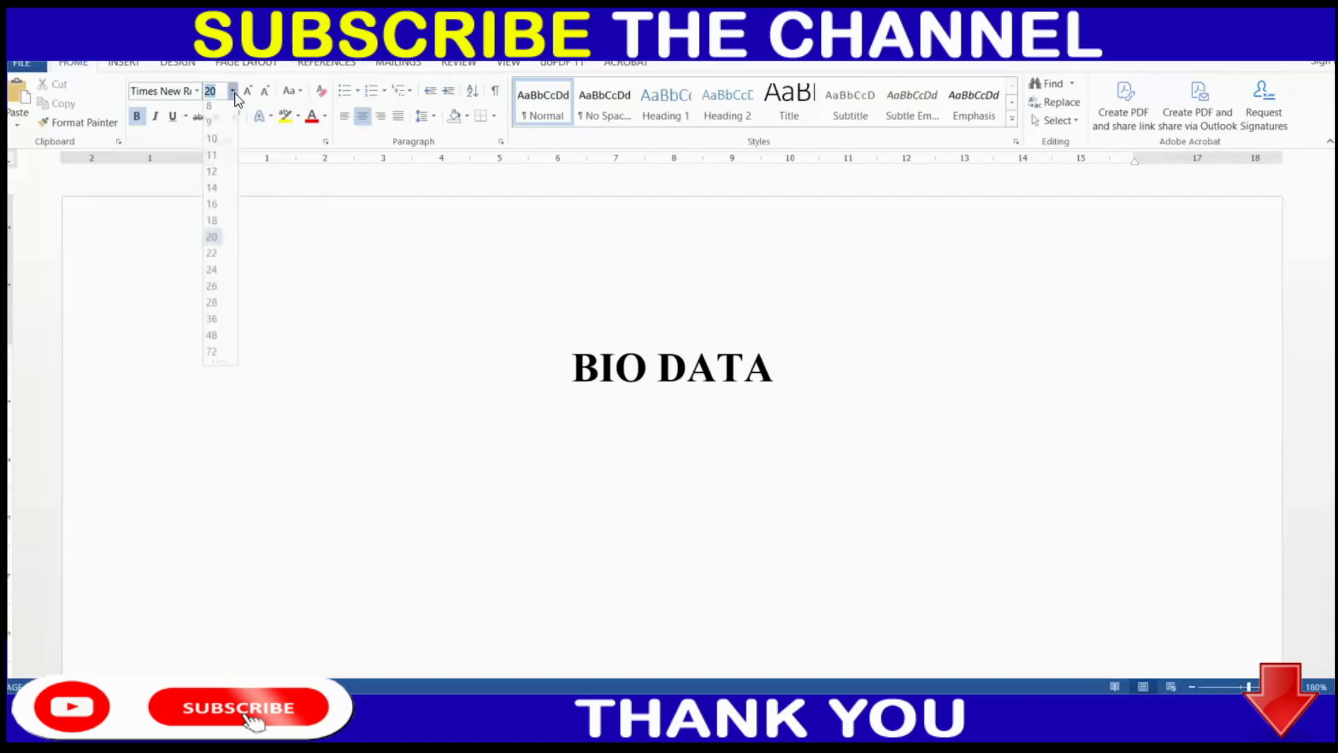
pyautogui.click(219, 177)
pyautogui.click(345, 117)
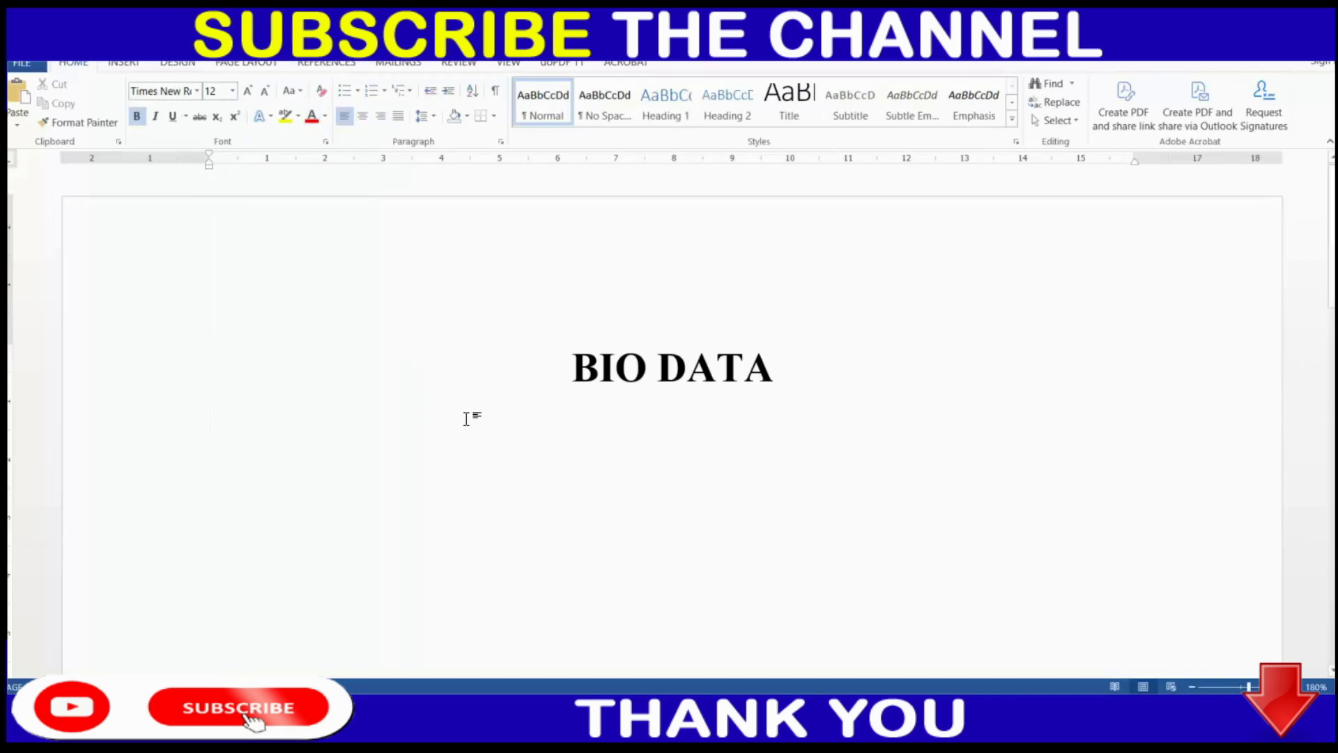
pyautogui.press('Return')
pyautogui.press('Return')
pyautogui.scroll(-1, 467, 418)
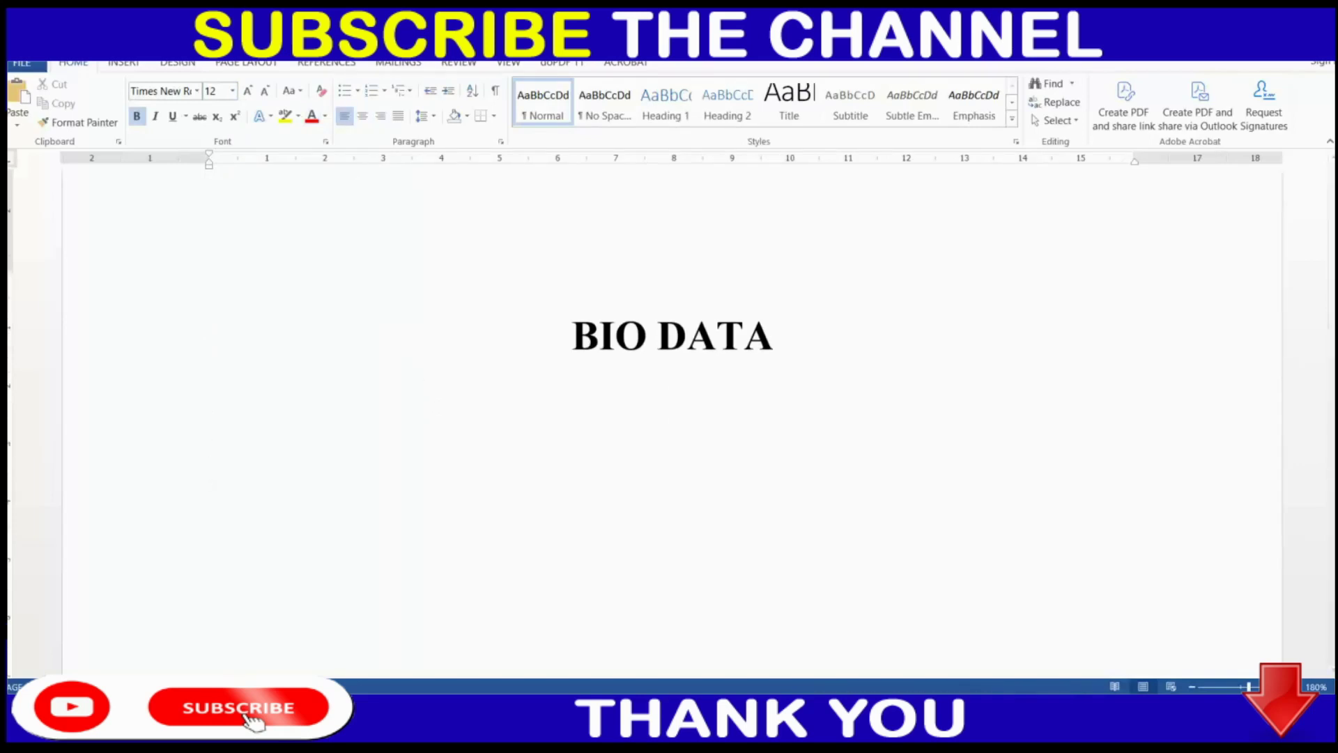
pyautogui.scroll(-1, 418, 413)
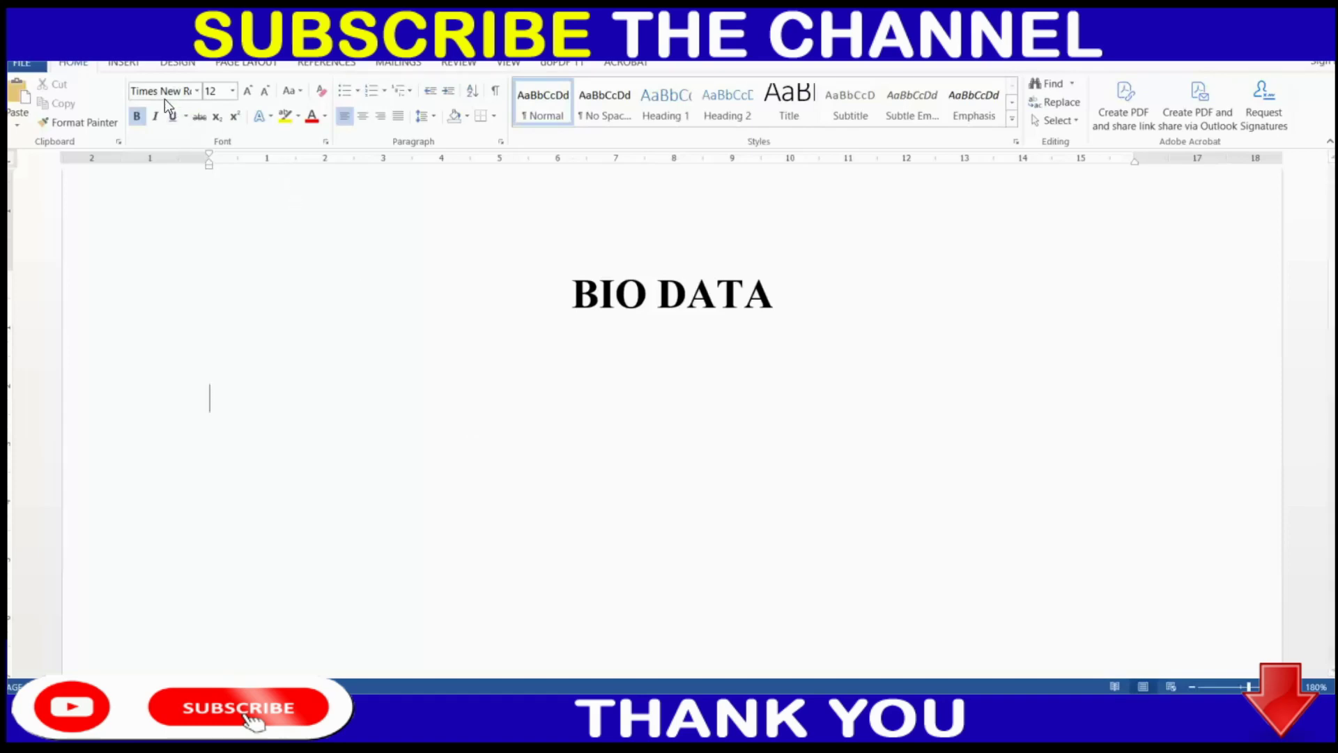
# Insert a 1-row, 3-column table and resize its columns to wide, narrow, wide.
pyautogui.click(123, 63)
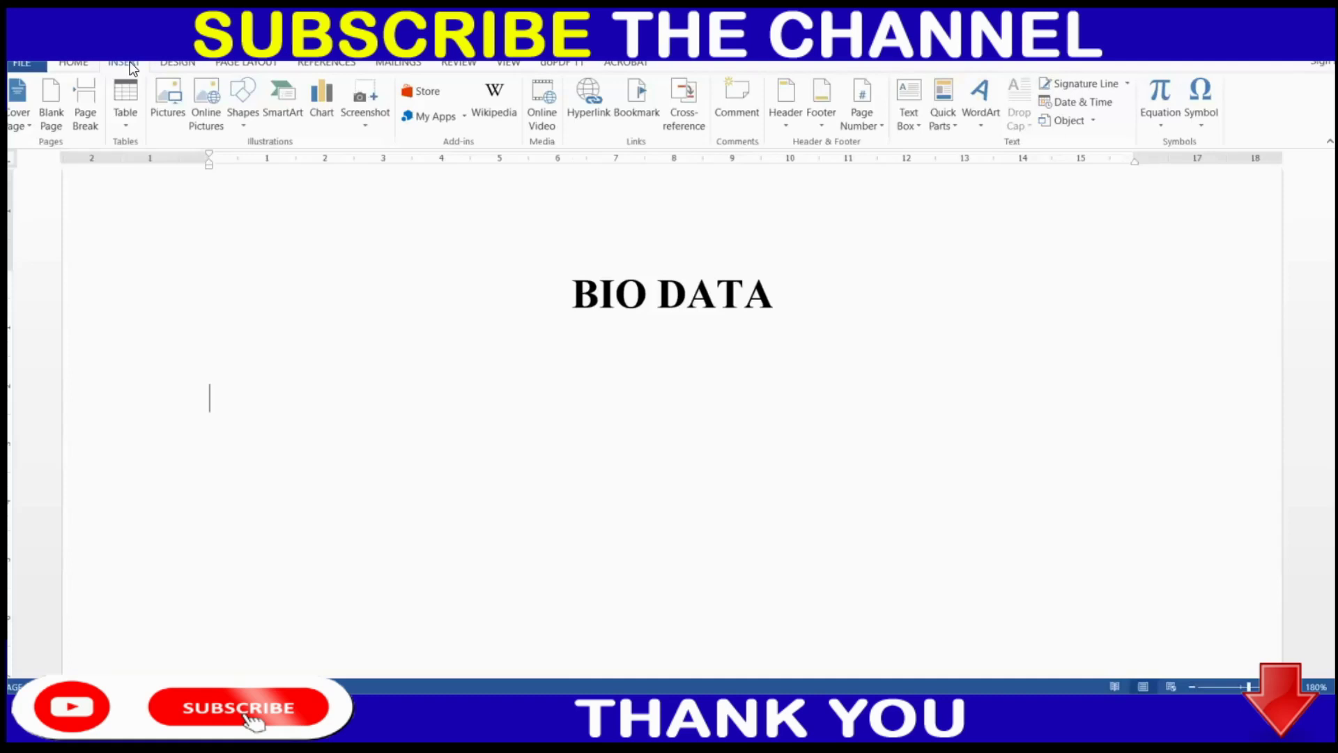
pyautogui.click(128, 120)
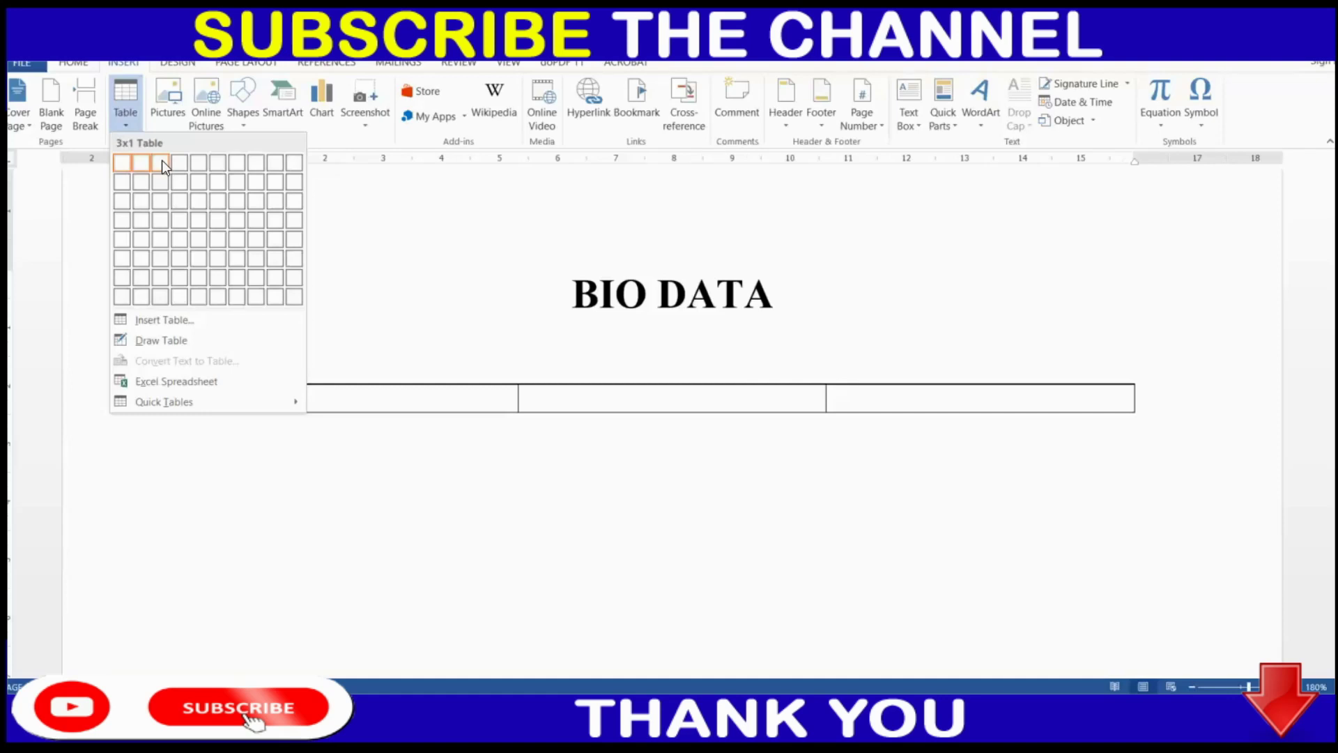
pyautogui.click(161, 161)
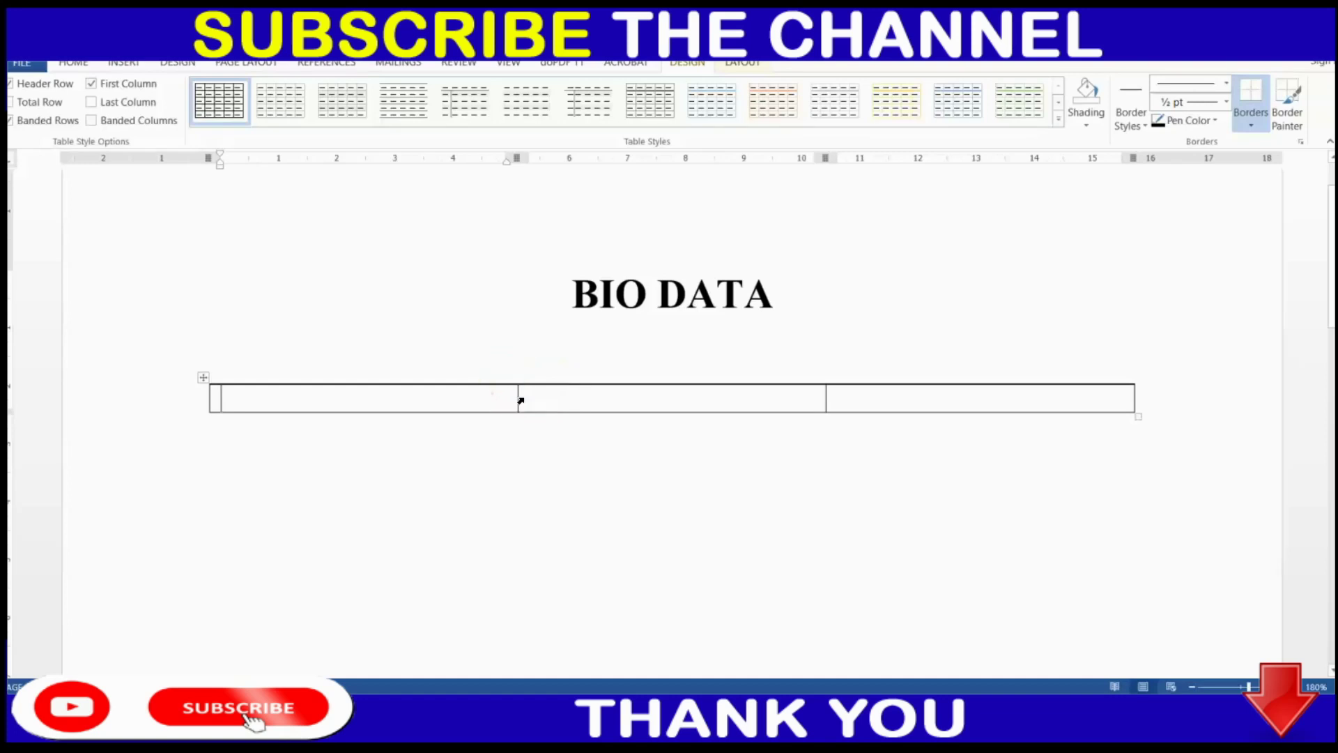
pyautogui.moveTo(518, 397); pyautogui.dragTo(601, 398)
pyautogui.moveTo(826, 396); pyautogui.dragTo(674, 398)
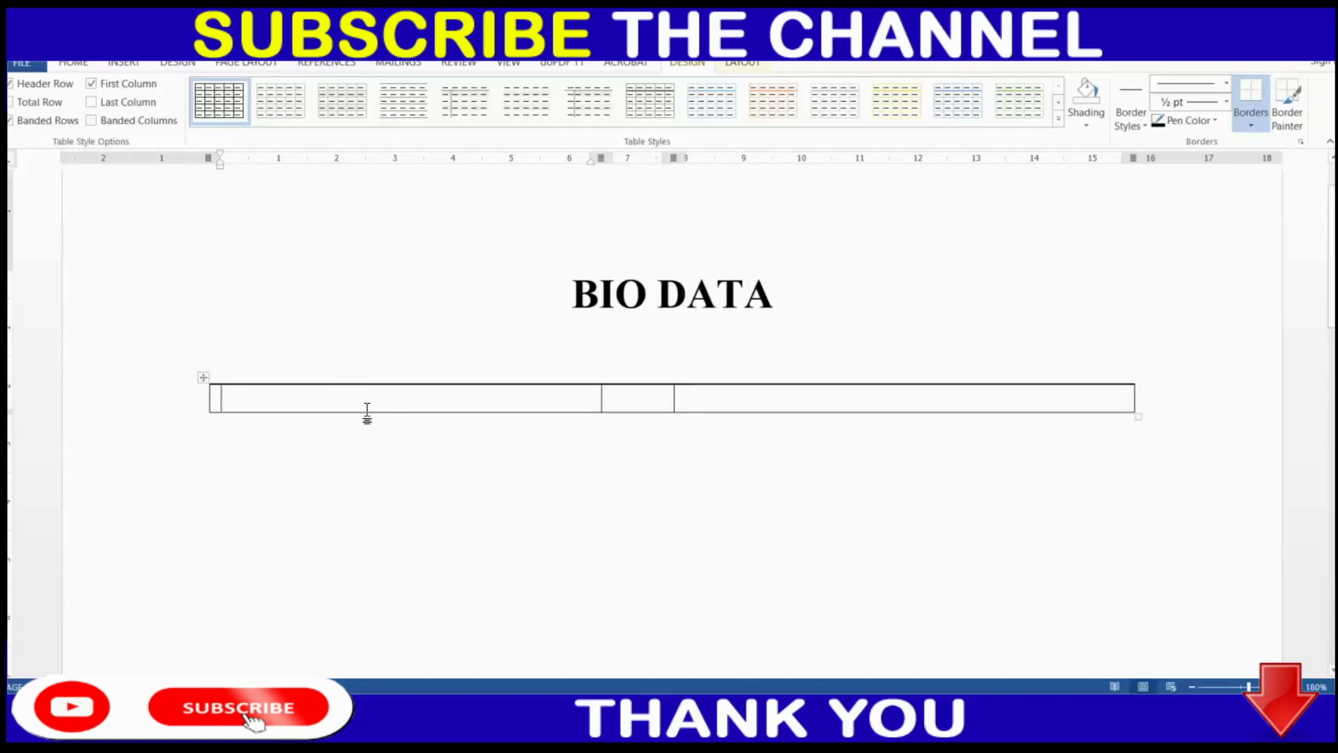
pyautogui.write('NM')
pyautogui.press('BackSpace')
pyautogui.press('BackSpace')
pyautogui.click(81, 65)
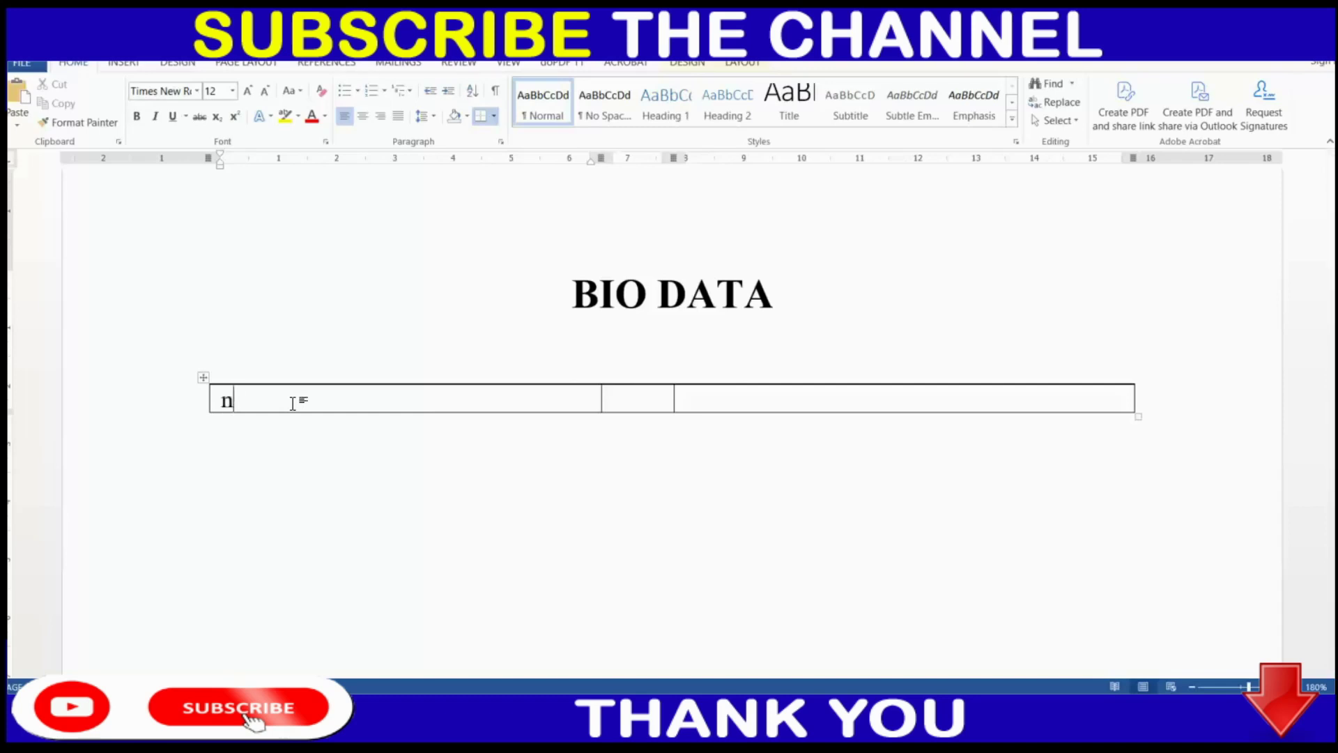
# Label the first row NAME with a bold colon in the middle cell, then add a row.
pyautogui.write('name')
pyautogui.press('BackSpace')
pyautogui.press('BackSpace')
pyautogui.press('BackSpace')
pyautogui.press('BackSpace')
pyautogui.write('NAME')
pyautogui.press('Tab')
pyautogui.hotkey('ctrl', 'b')
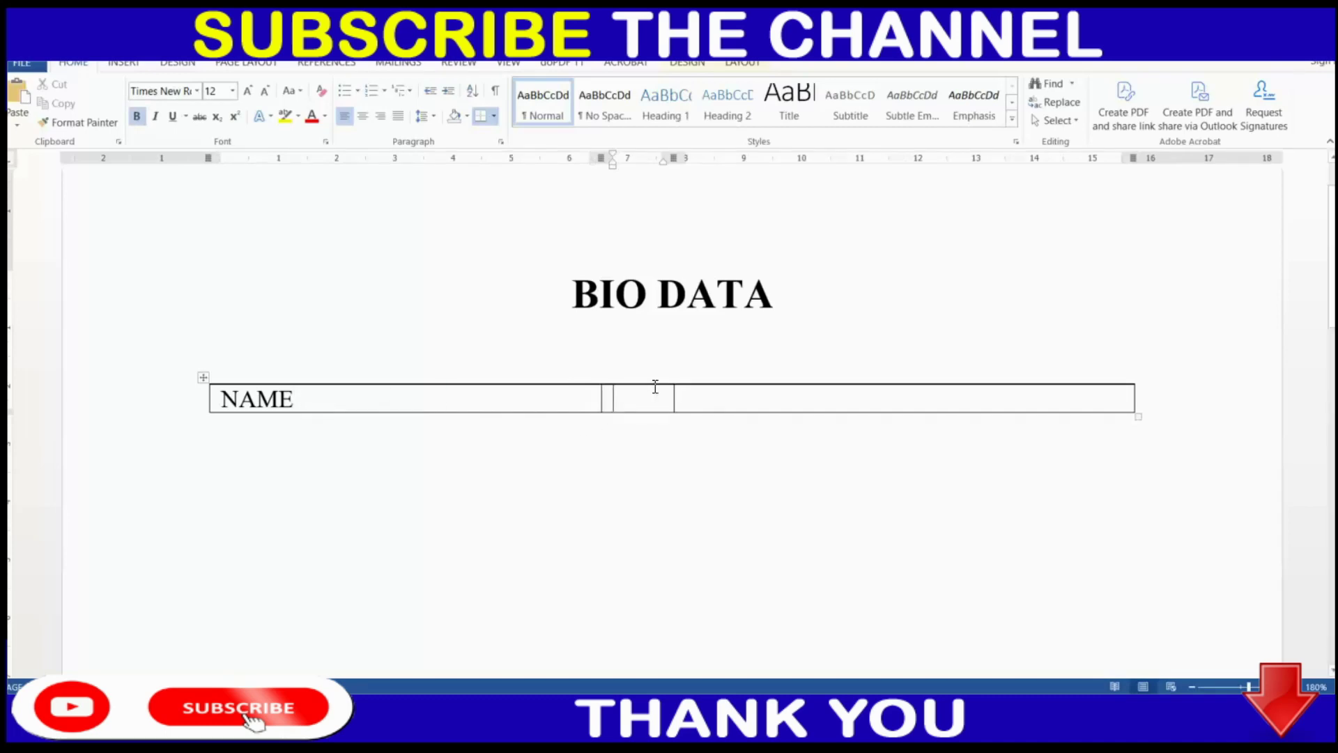
pyautogui.write(':')
pyautogui.press('Tab')
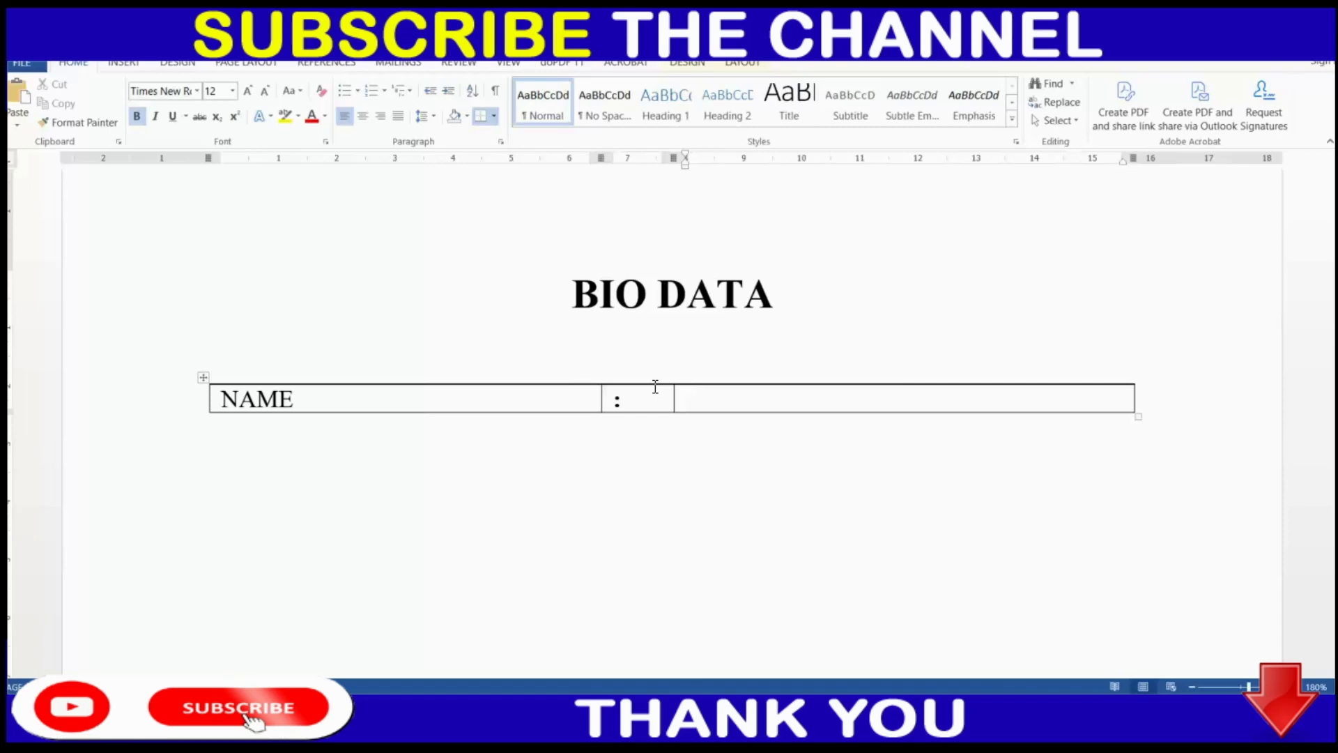
pyautogui.press('Tab')
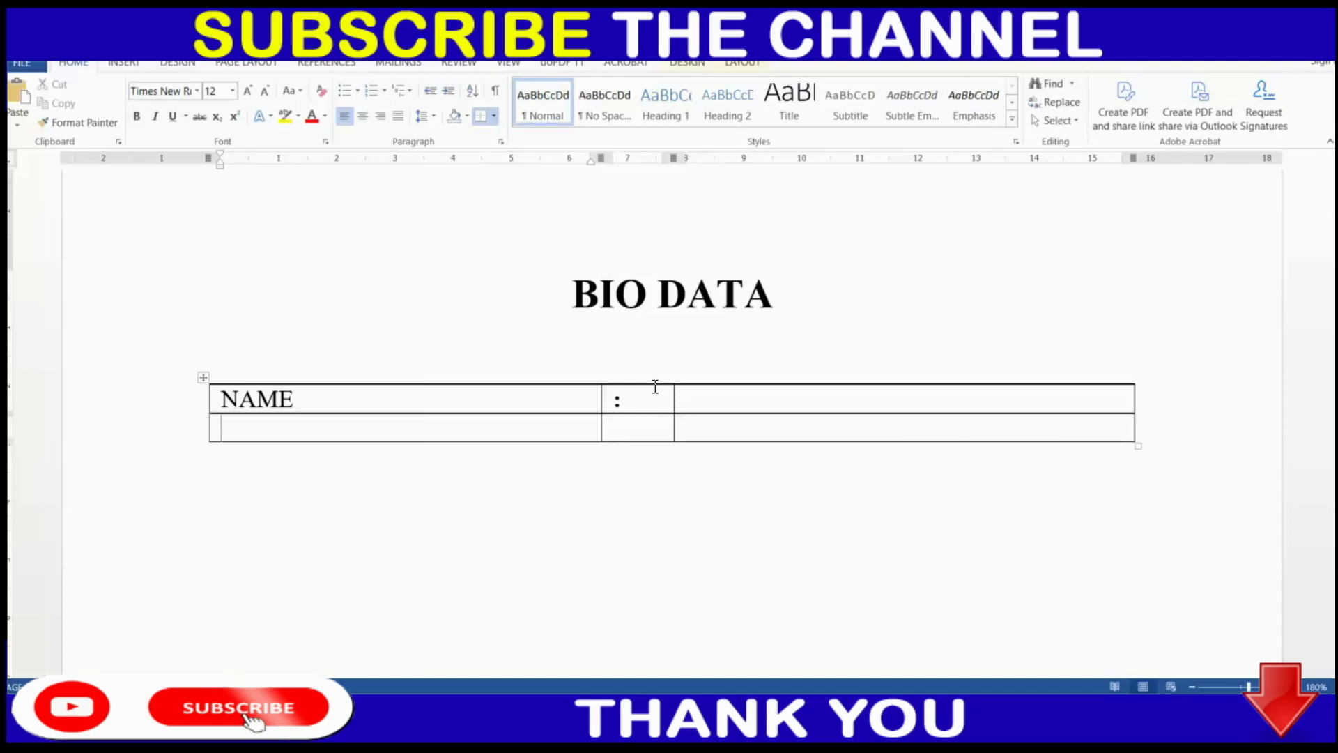
# Add the FATHER'S NAME and GENDER rows, each with a colon in the middle cell.
pyautogui.write('FATH')
pyautogui.press('BackSpace')
pyautogui.press('BackSpace')
pyautogui.press('BackSpace')
pyautogui.press('BackSpace')
pyautogui.write('A')
pyautogui.press('BackSpace')
pyautogui.write('FA')
pyautogui.write("THERS'")
pyautogui.press('BackSpace')
pyautogui.press('BackSpace')
pyautogui.write("'S NAME")
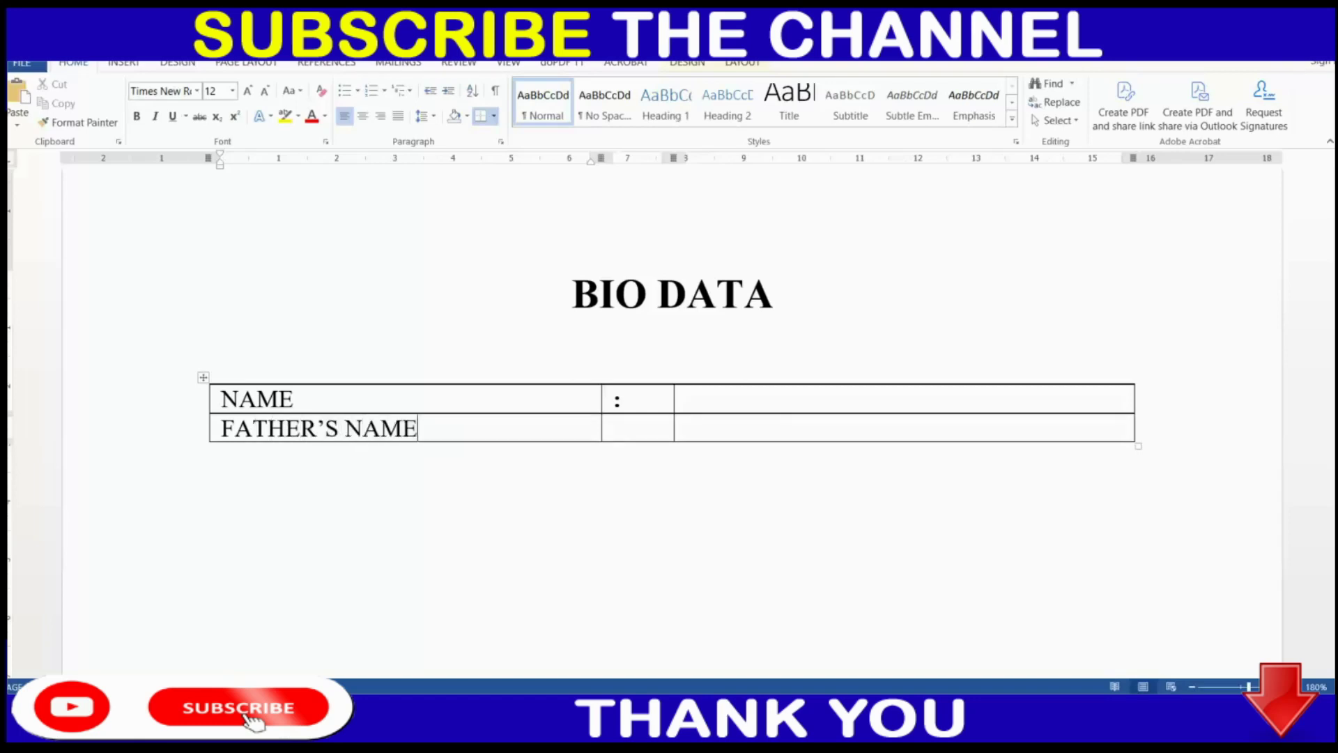
pyautogui.press('Tab')
pyautogui.write(':')
pyautogui.press('Tab')
pyautogui.press('Tab')
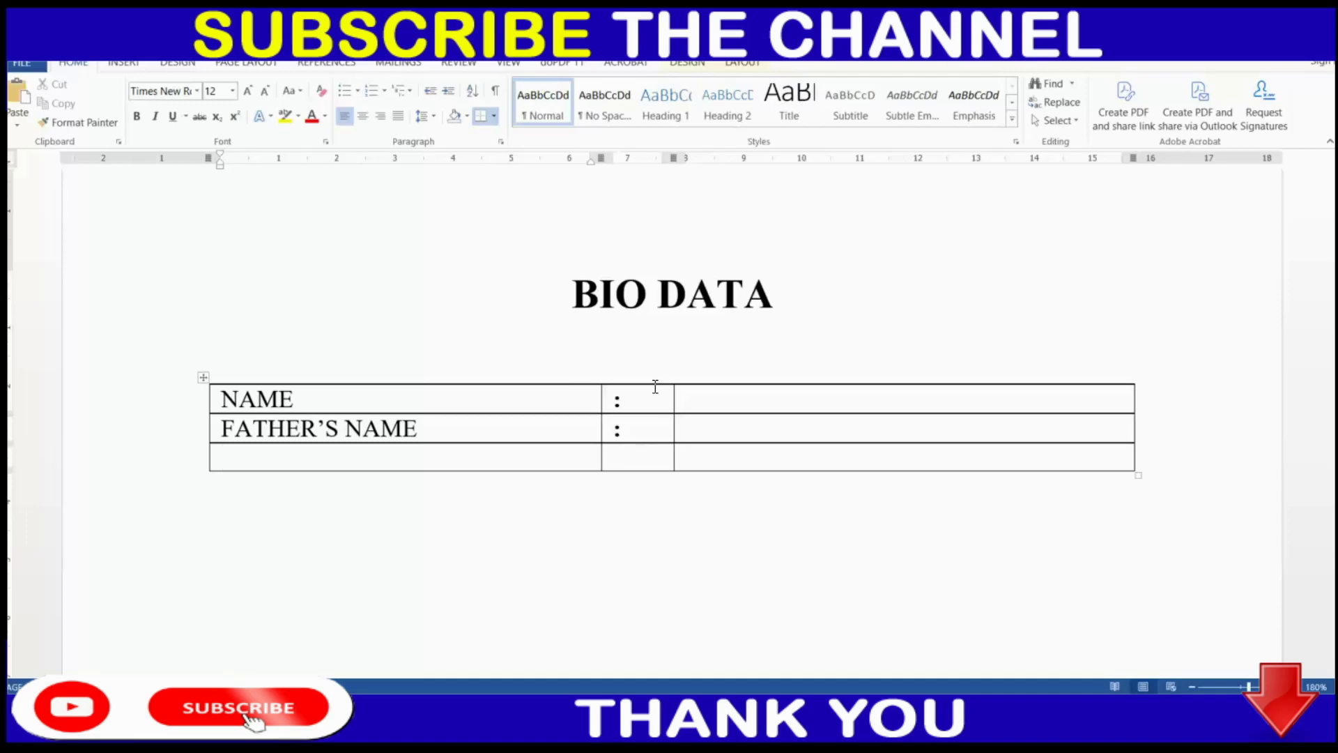
pyautogui.write('GNE')
pyautogui.press('BackSpace')
pyautogui.press('BackSpace')
pyautogui.write('EN')
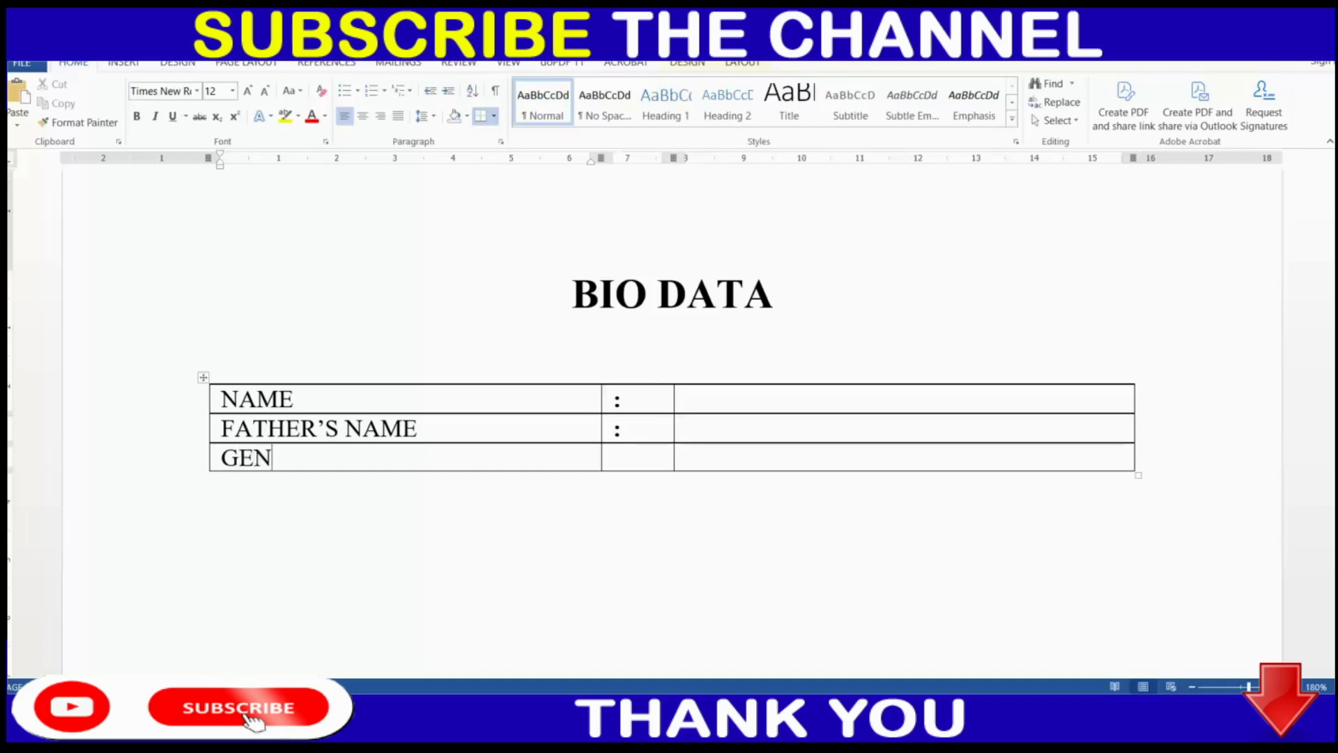
pyautogui.write('DER')
pyautogui.press('Tab')
pyautogui.write(':')
pyautogui.press('Tab')
pyautogui.press('Tab')
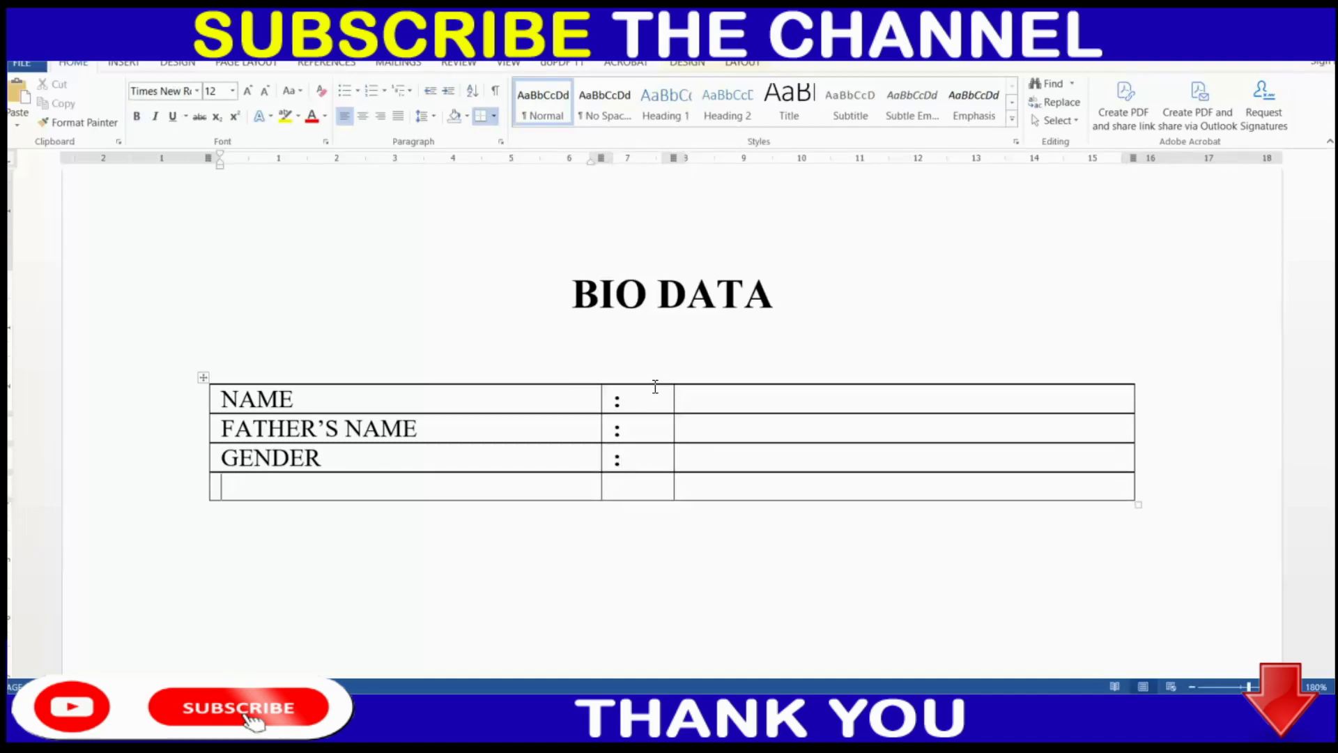
# Add the DATE OF BIRTH, MARITAL STATUS and RELIGIN rows with their colons.
pyautogui.write('DATE OF BIRTH')
pyautogui.press('Tab')
pyautogui.write(':')
pyautogui.press('Tab')
pyautogui.press('Tab')
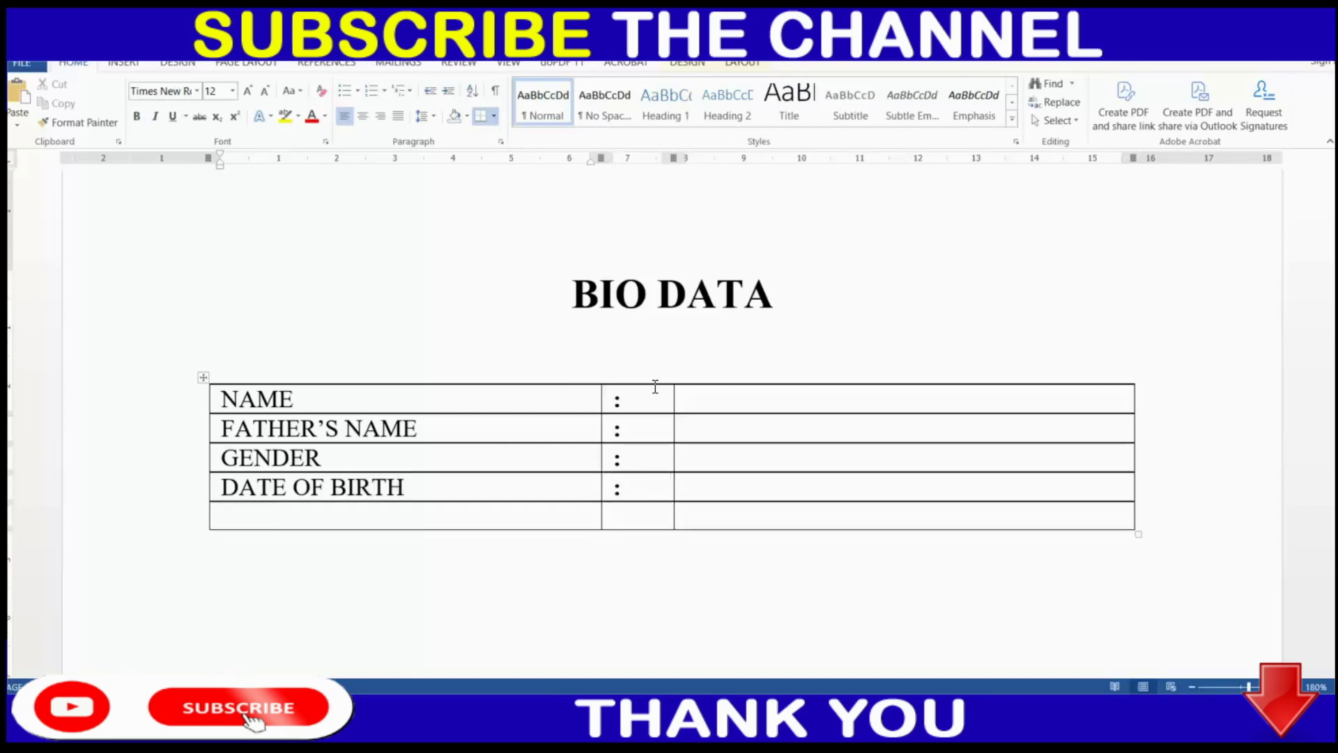
pyautogui.write('MARITAL STATUR')
pyautogui.press('BackSpace')
pyautogui.write('S')
pyautogui.press('Tab')
pyautogui.write(':')
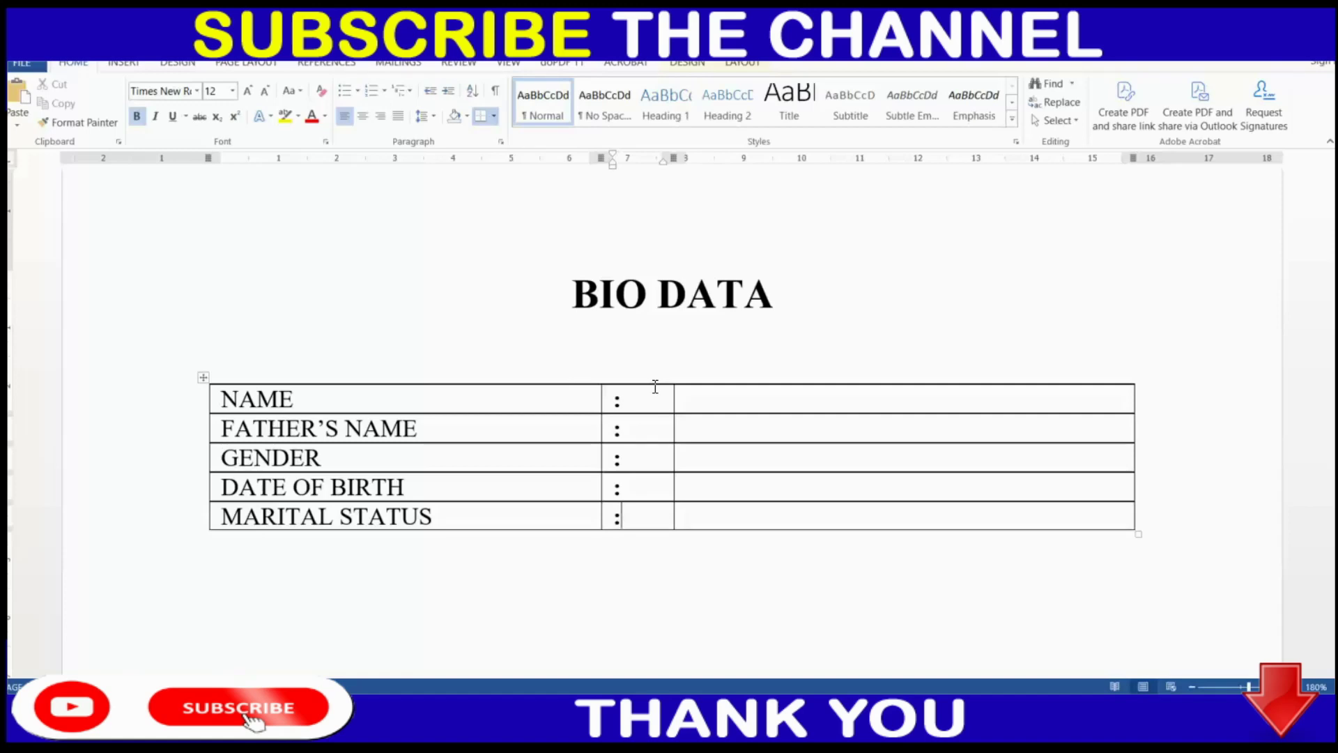
pyautogui.press('Tab')
pyautogui.press('Tab')
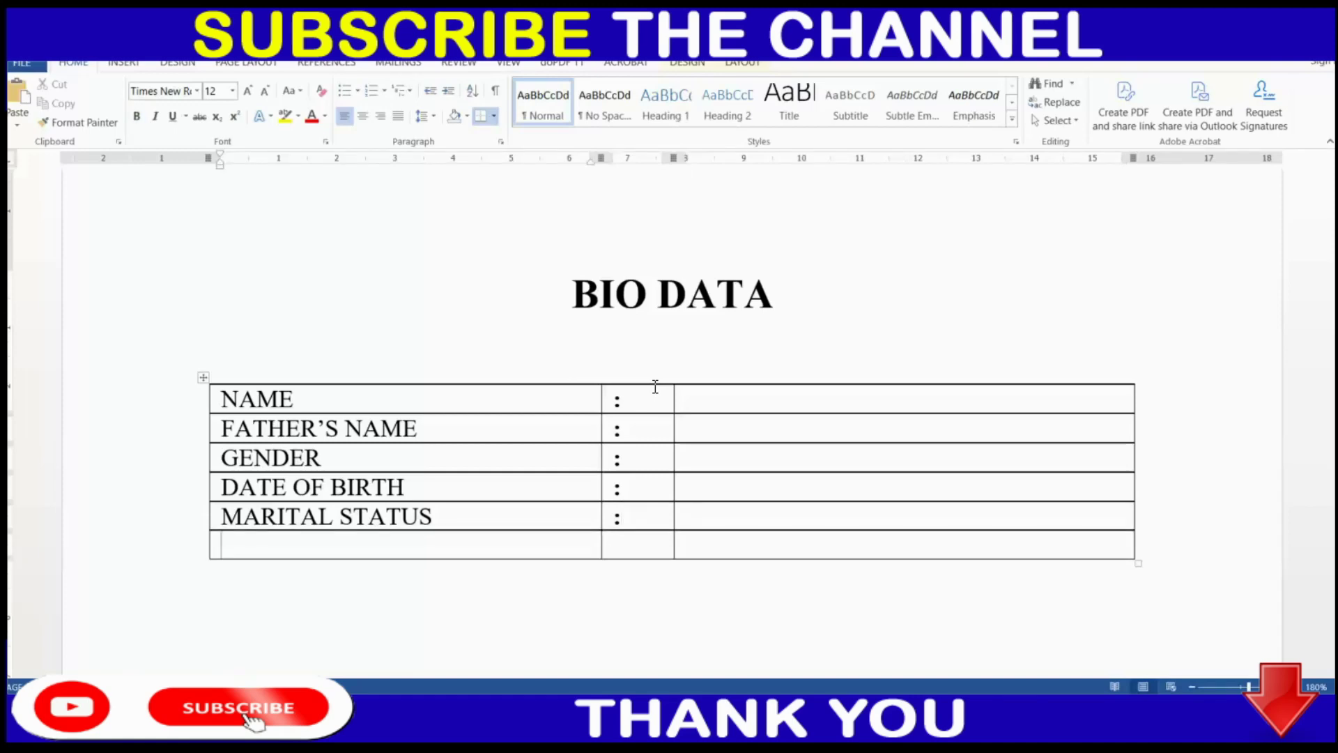
pyautogui.write('RELIGIN')
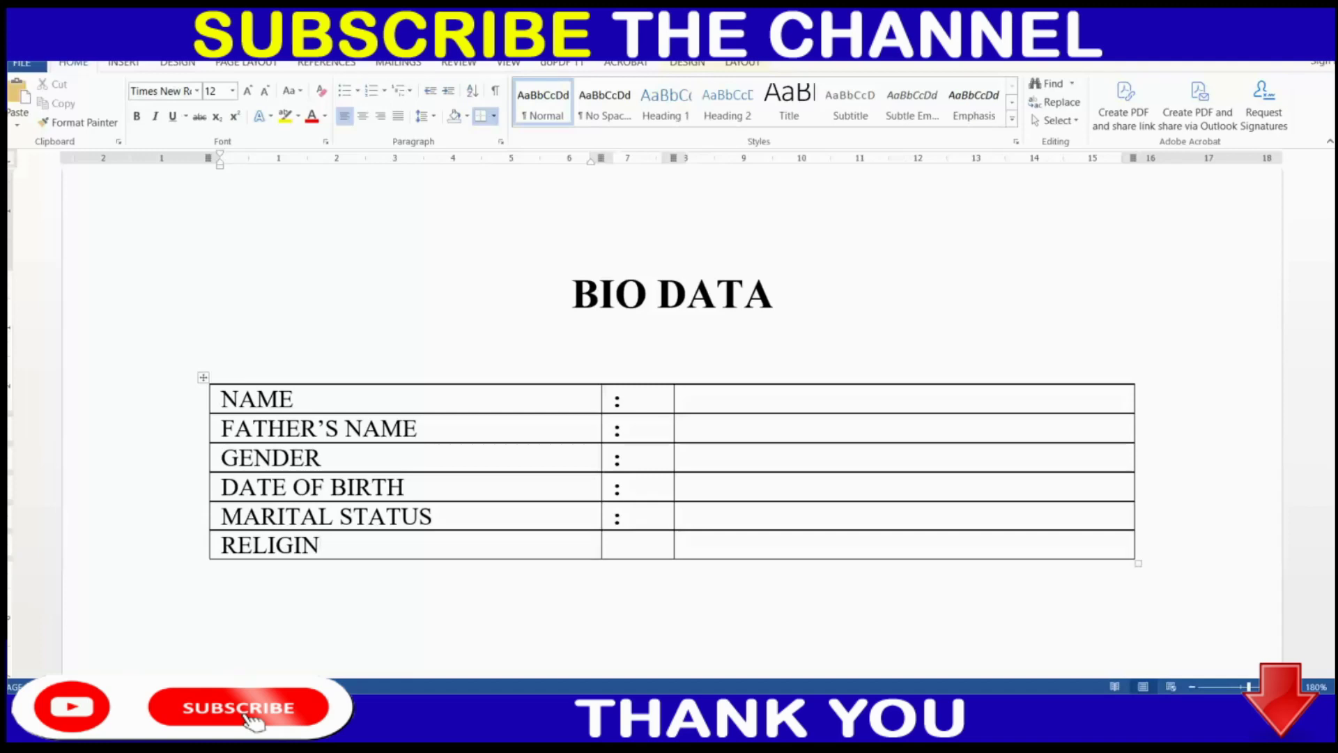
pyautogui.press('Tab')
pyautogui.write(':')
pyautogui.press('Tab')
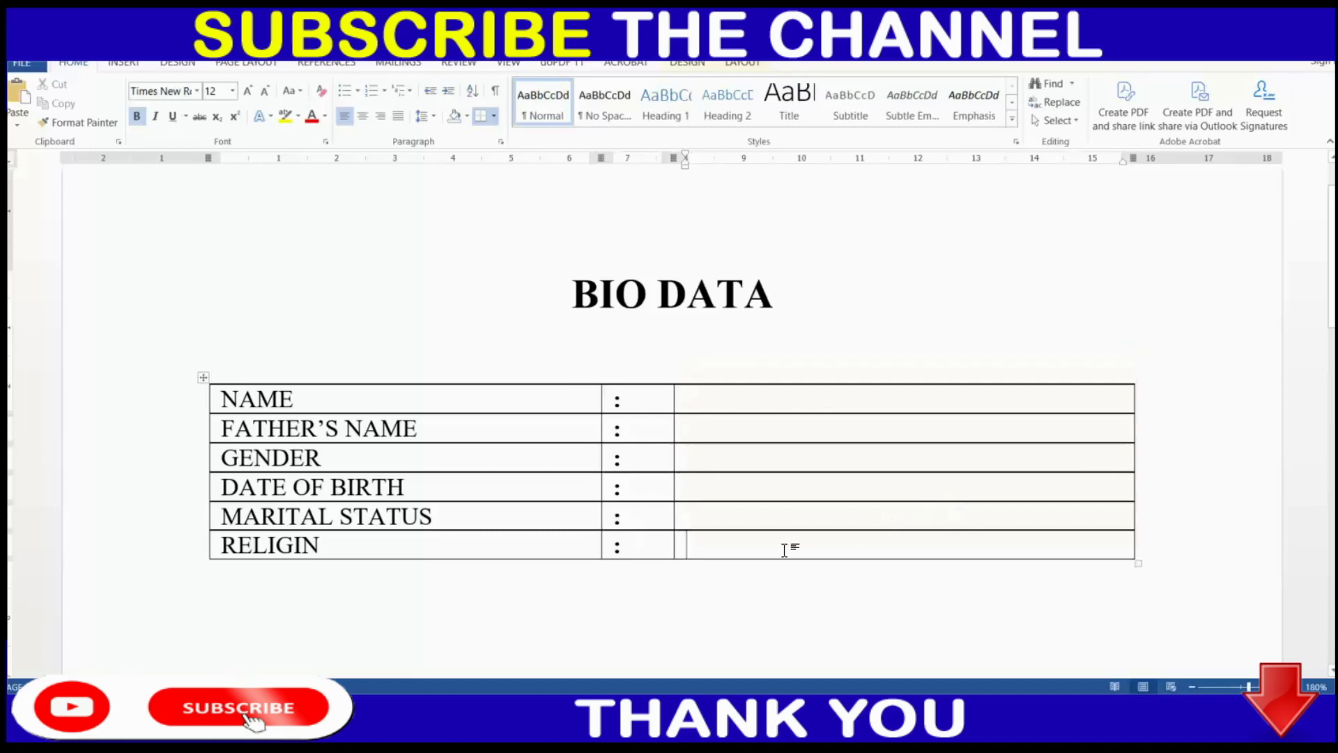
pyautogui.press('Tab')
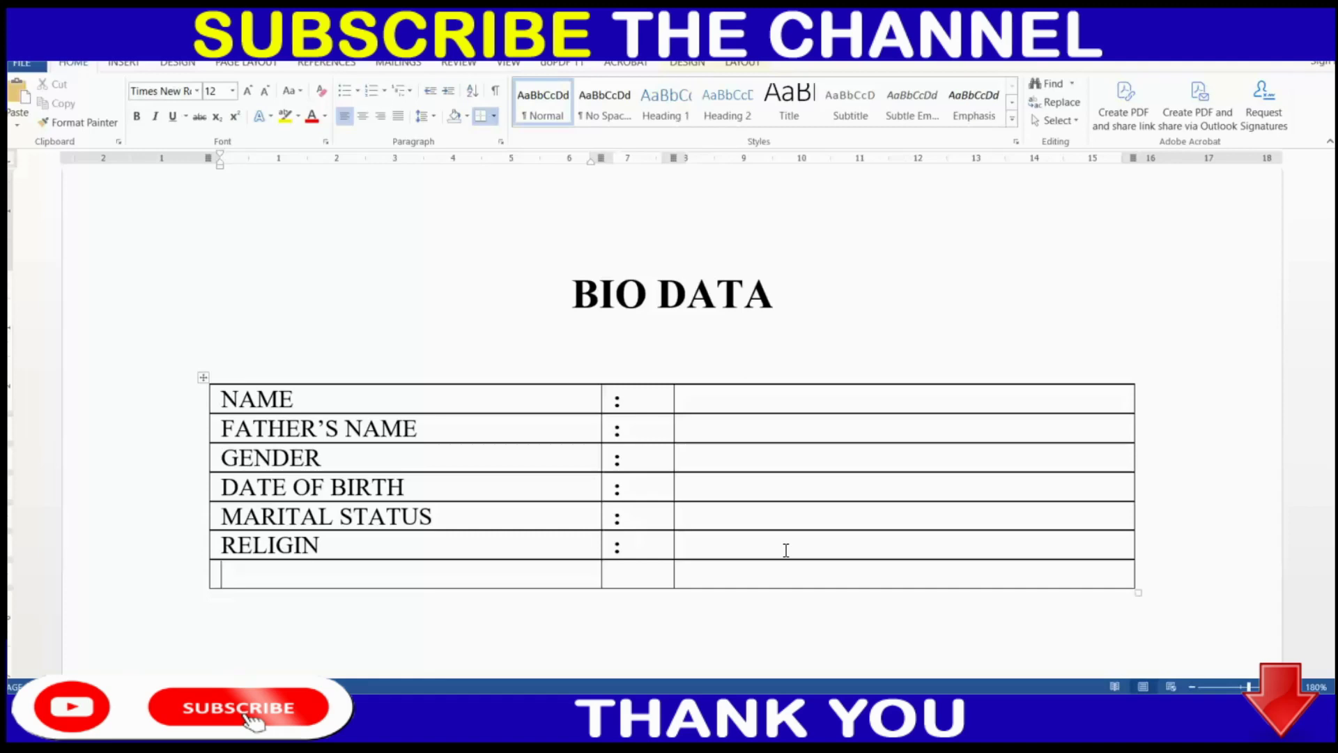
# Add the MOBILE NO, EMAIL ID and LANGUAGES KNOWN rows with their colons.
pyautogui.write('MOBIL')
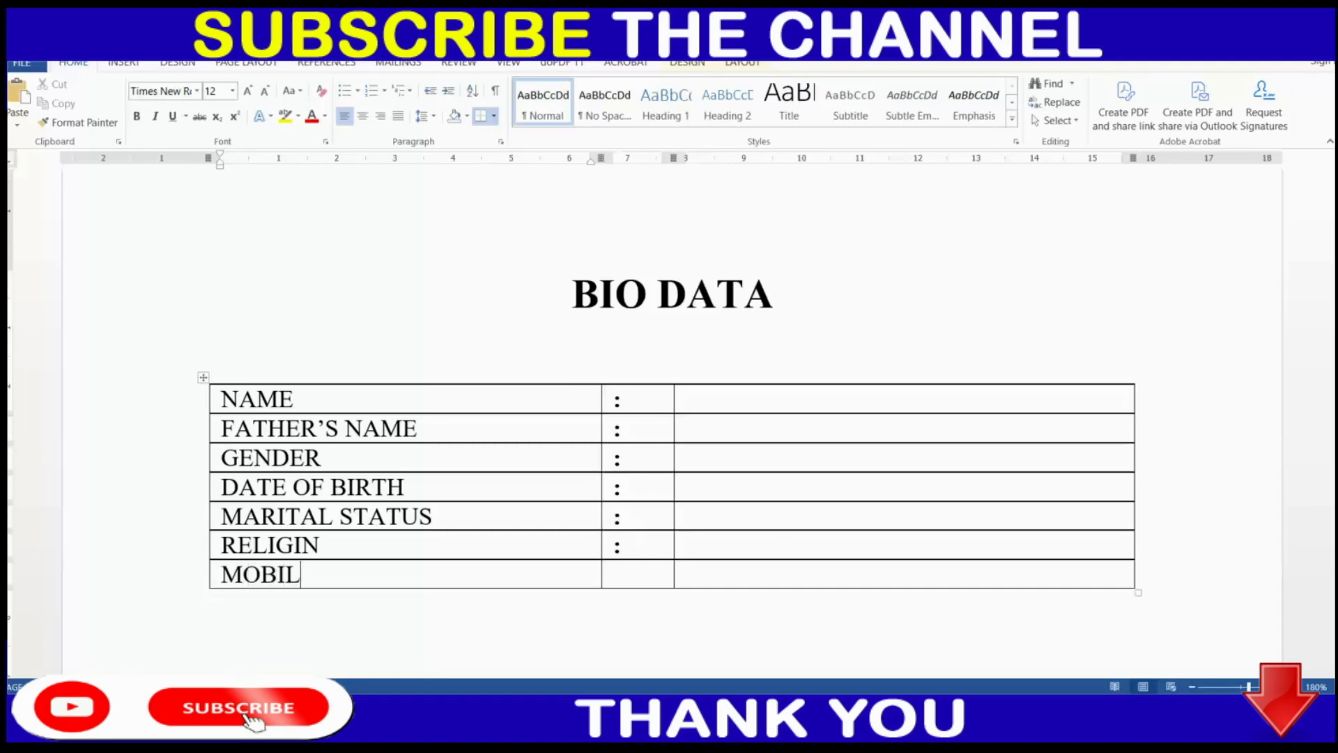
pyautogui.write('E NO')
pyautogui.press('Tab')
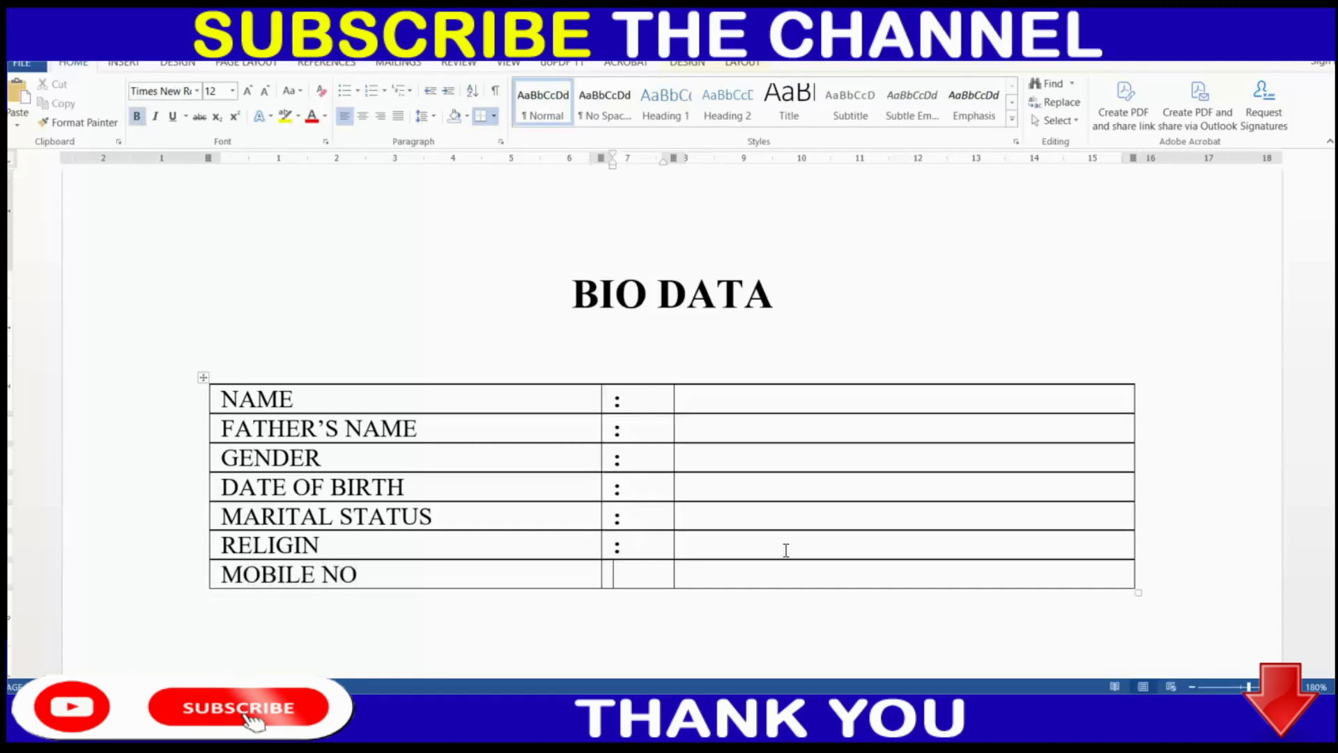
pyautogui.write(':')
pyautogui.press('Tab')
pyautogui.press('Tab')
pyautogui.write('E')
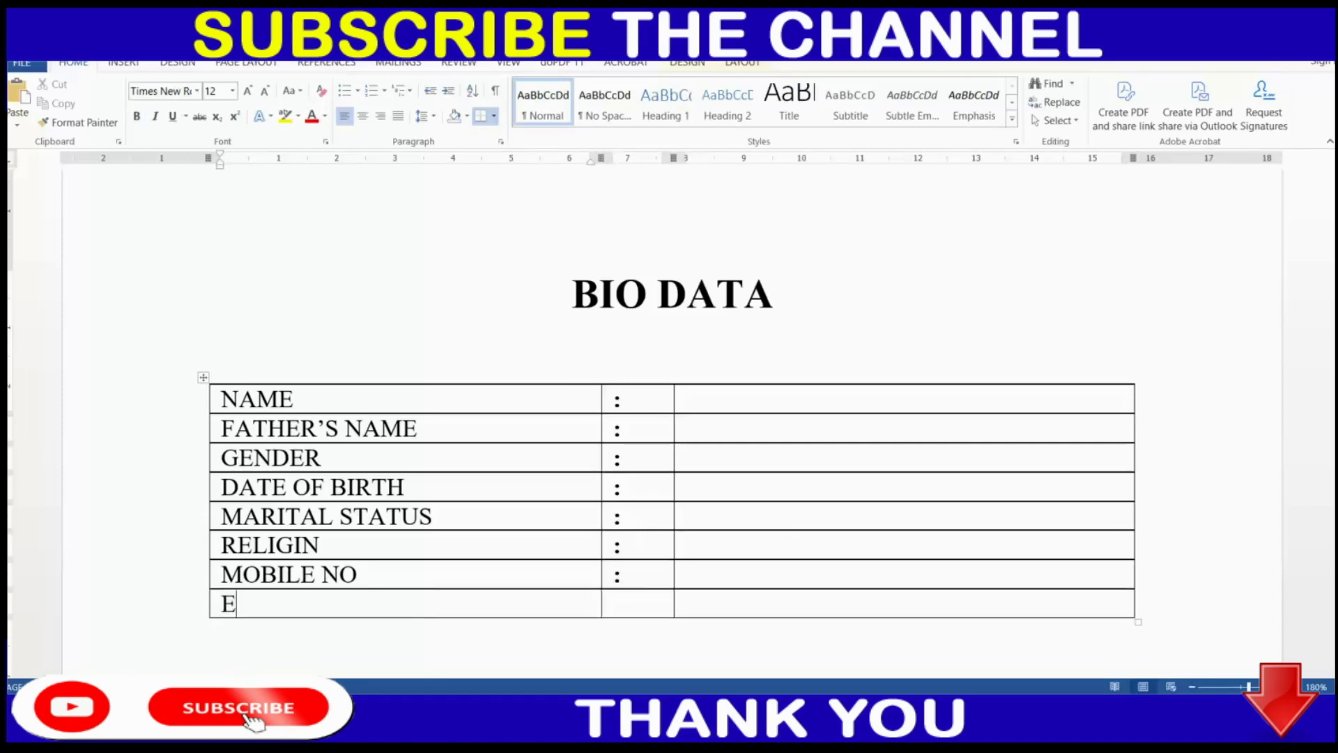
pyautogui.write('MAIL I')
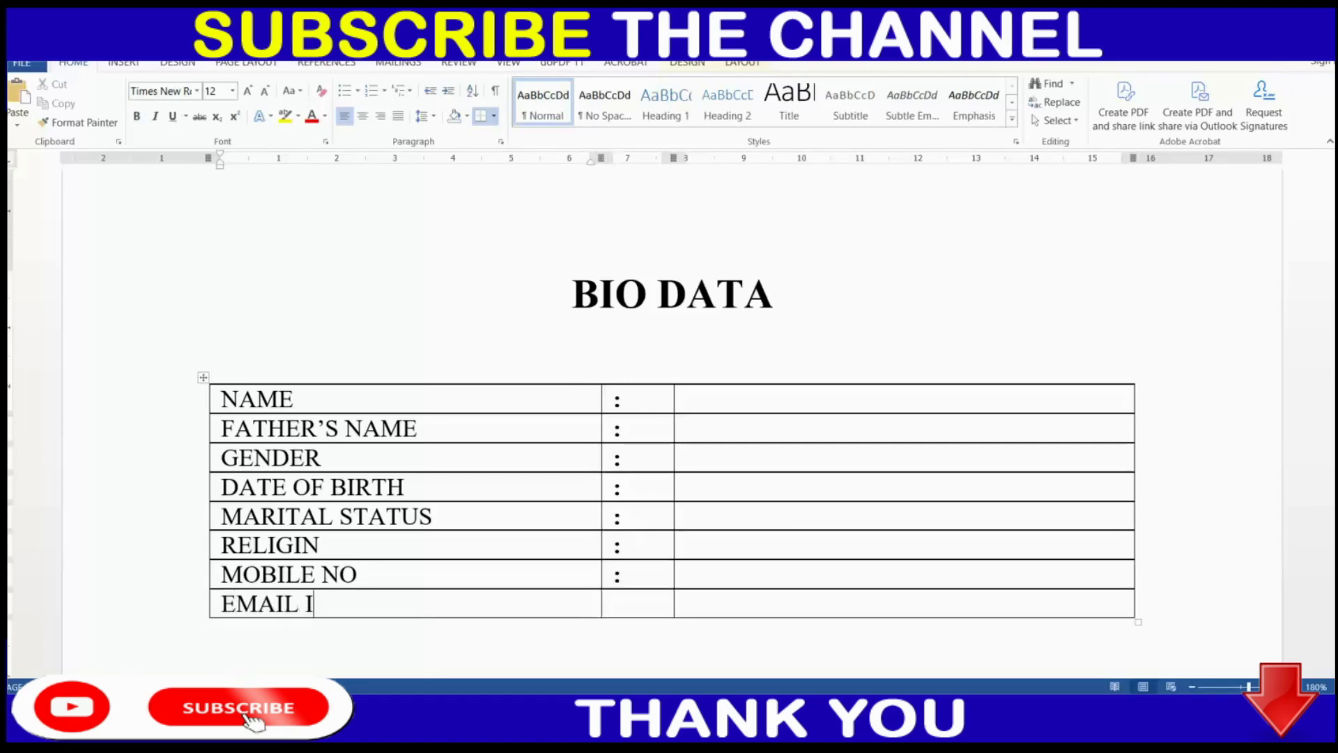
pyautogui.write('D')
pyautogui.press('Tab')
pyautogui.write(':')
pyautogui.press('Tab')
pyautogui.scroll(-1, 786, 550)
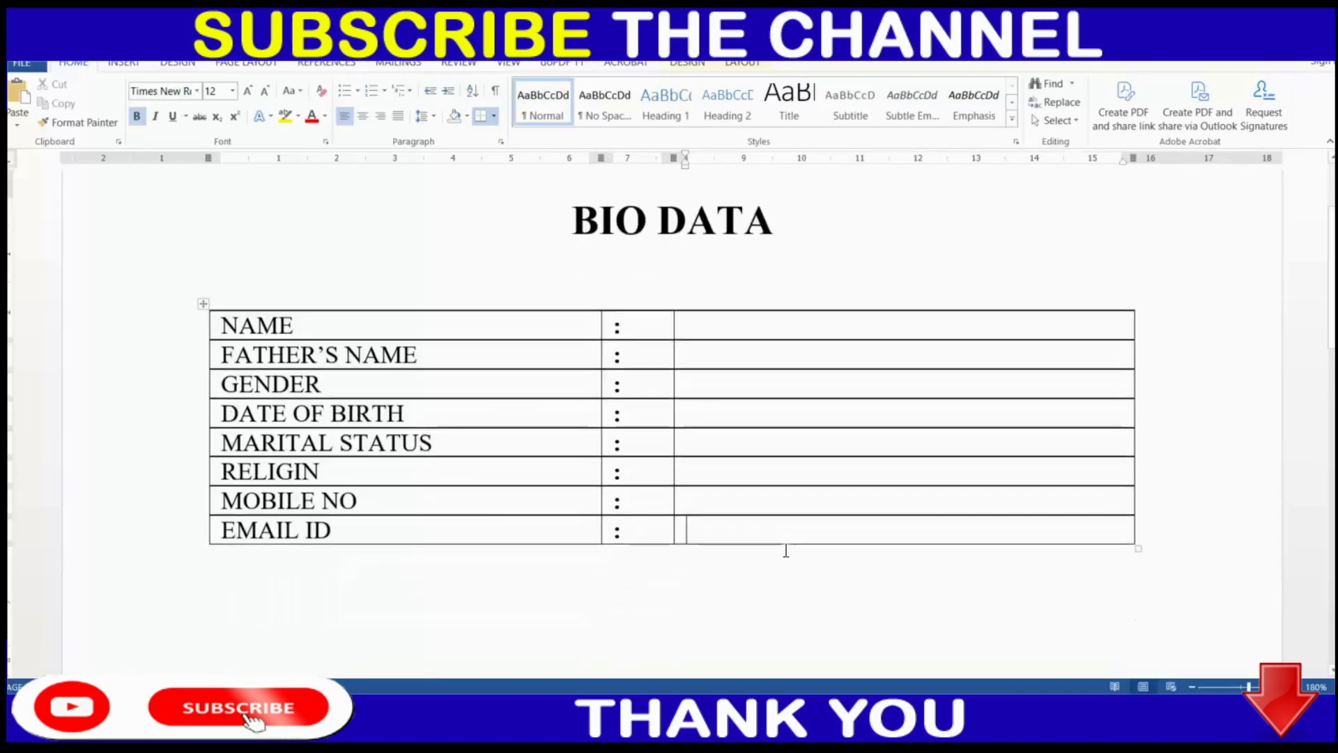
pyautogui.press('Tab')
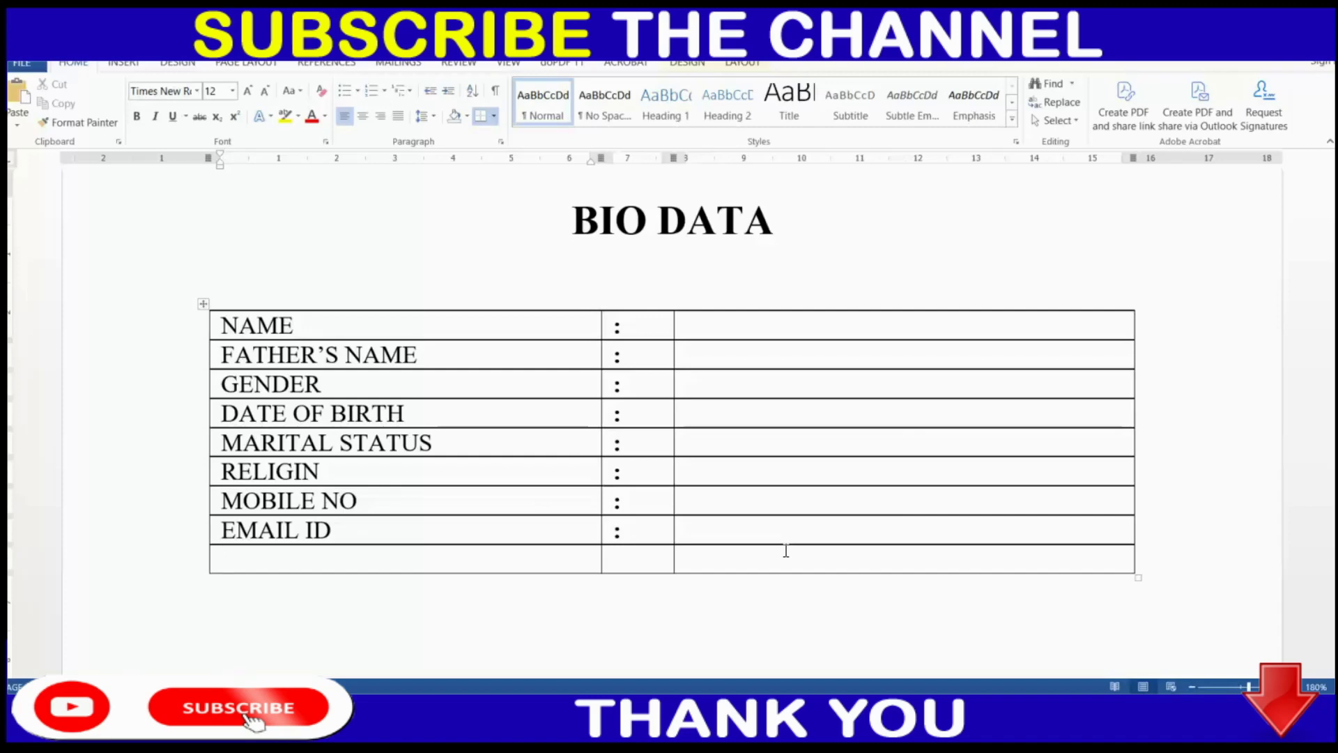
pyautogui.write('LA')
pyautogui.write('NGUA')
pyautogui.press('BackSpace')
pyautogui.write('UAGES KNOWN')
pyautogui.press('Tab')
pyautogui.write(':')
pyautogui.press('Tab')
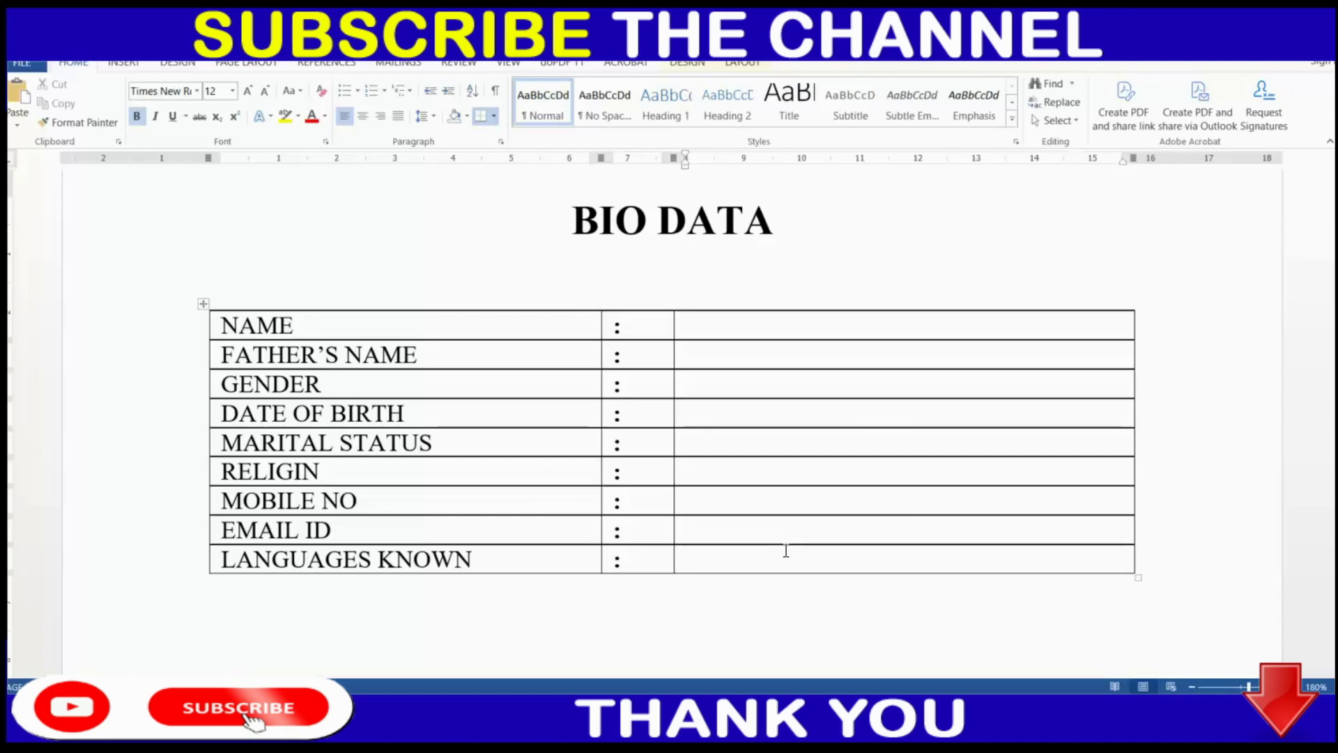
pyautogui.scroll(-2, 785, 551)
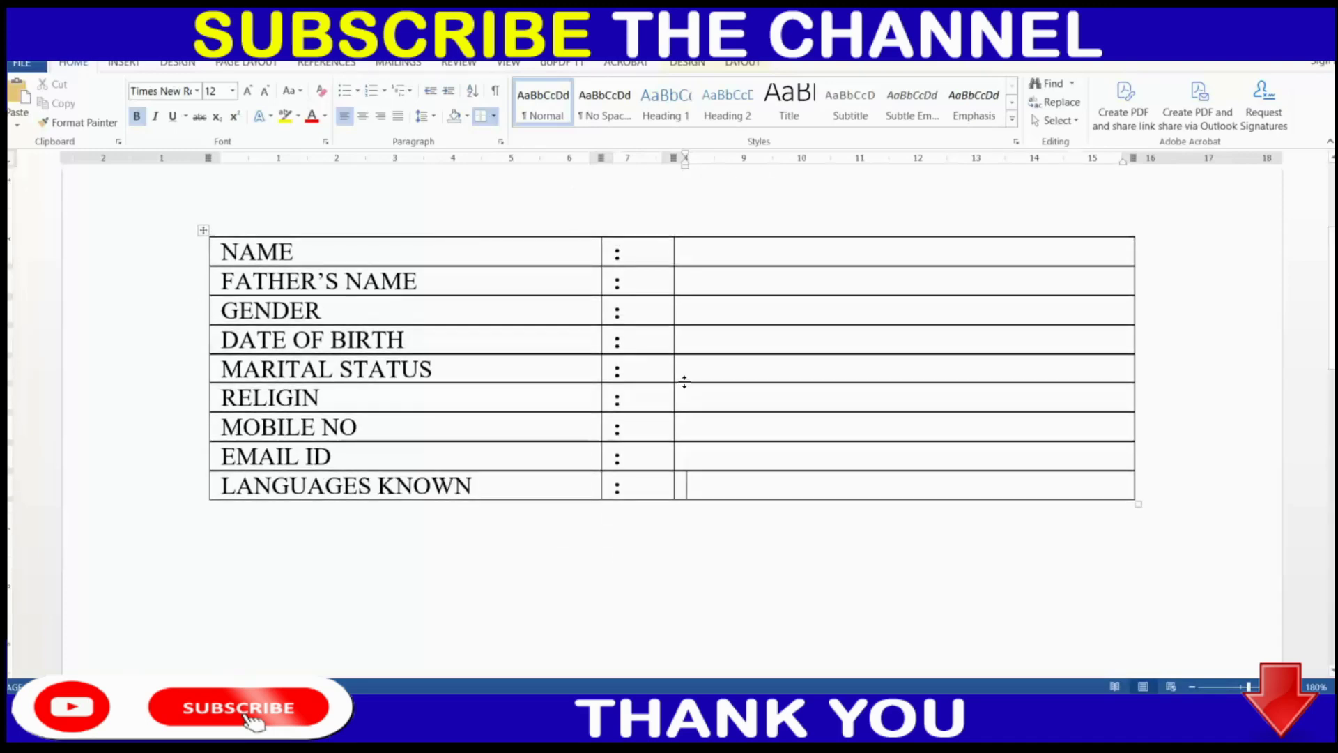
# Select the whole personal-details table and remove its borders via Table Design.
pyautogui.scroll(4, 239, 407)
pyautogui.scroll(-4, 240, 408)
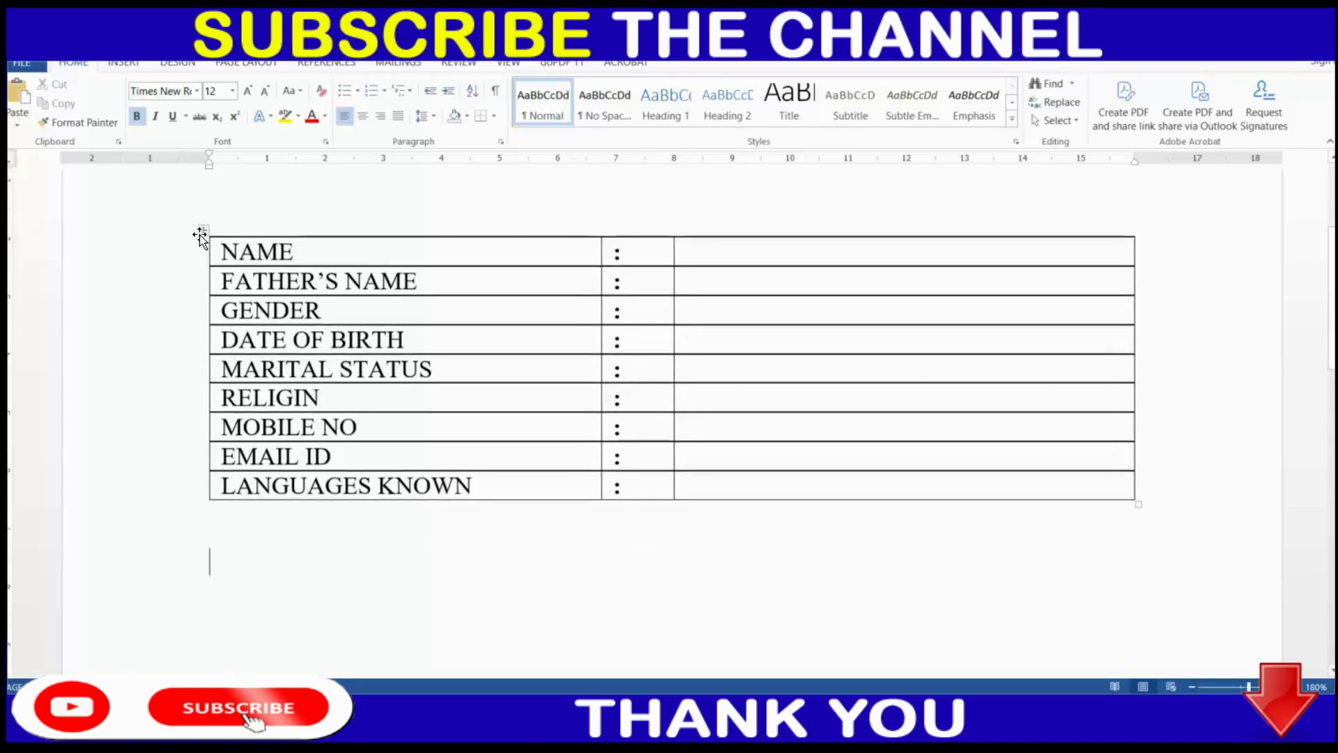
pyautogui.click(260, 251)
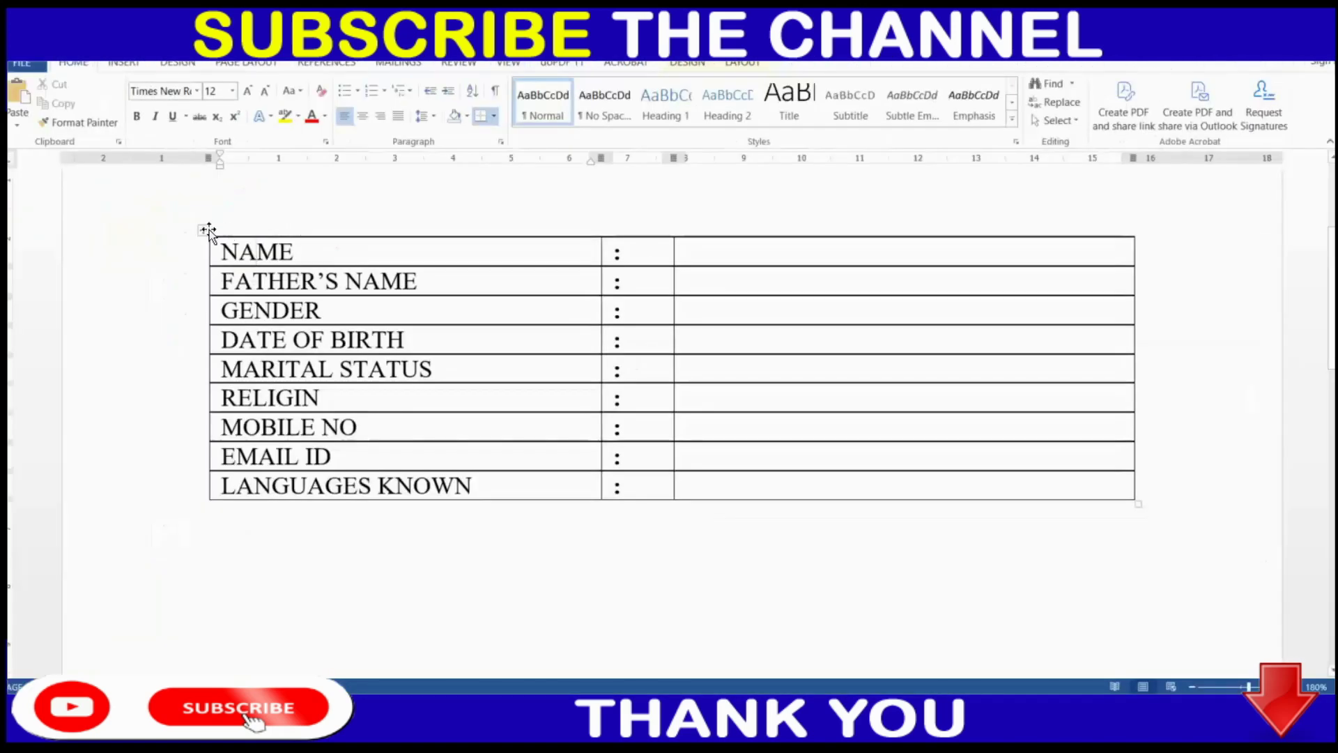
pyautogui.click(203, 230)
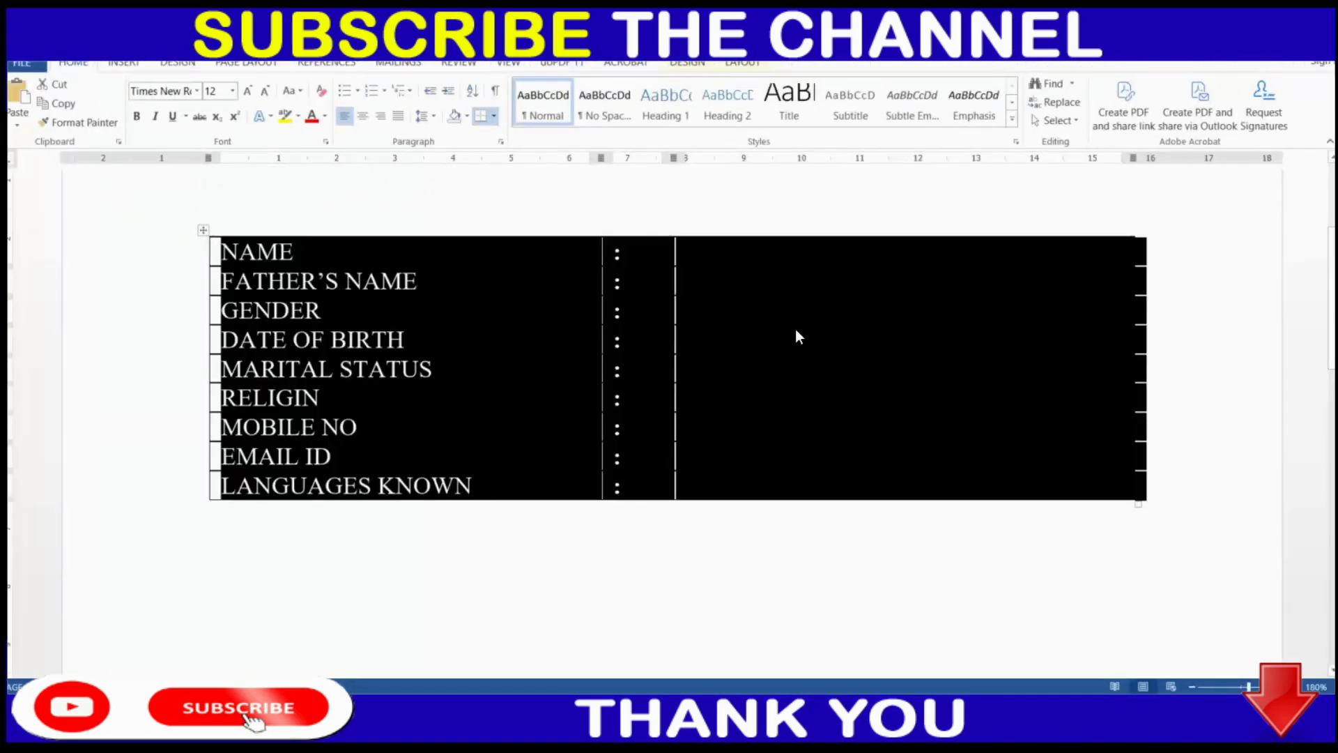
pyautogui.click(743, 64)
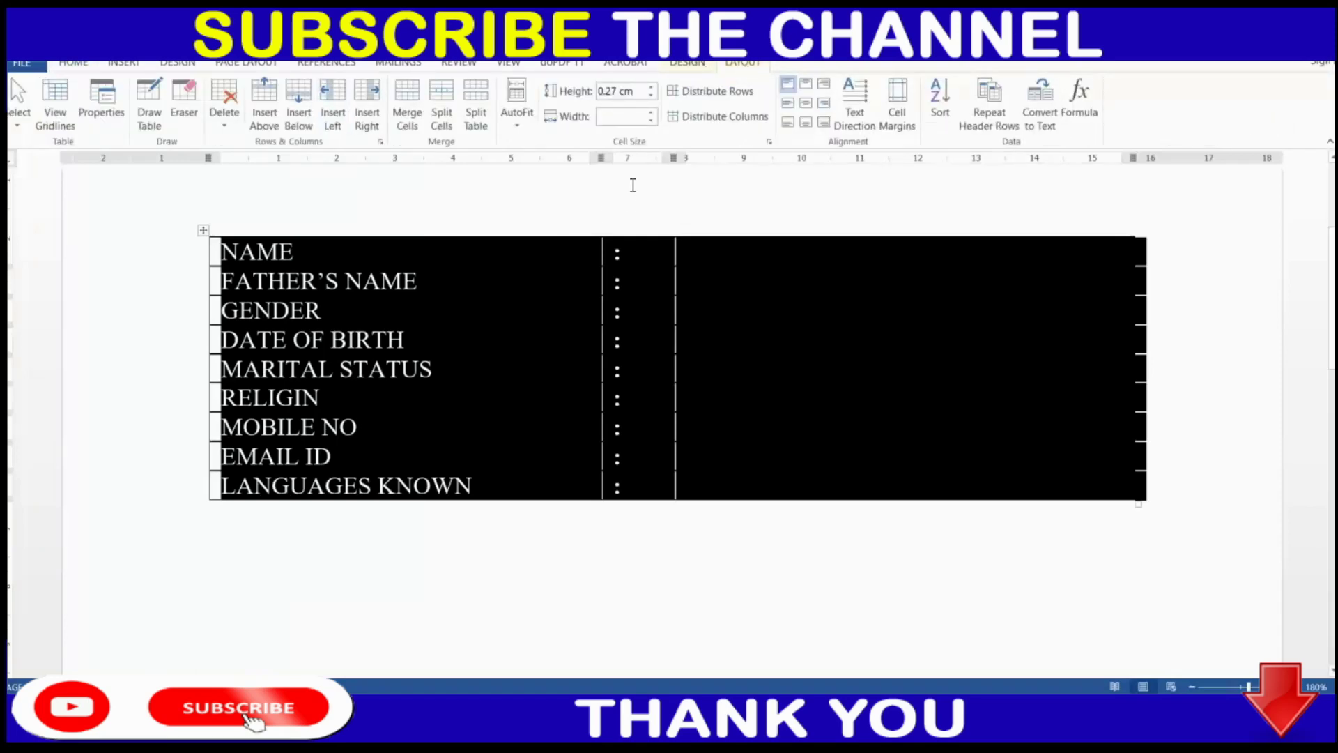
pyautogui.click(688, 64)
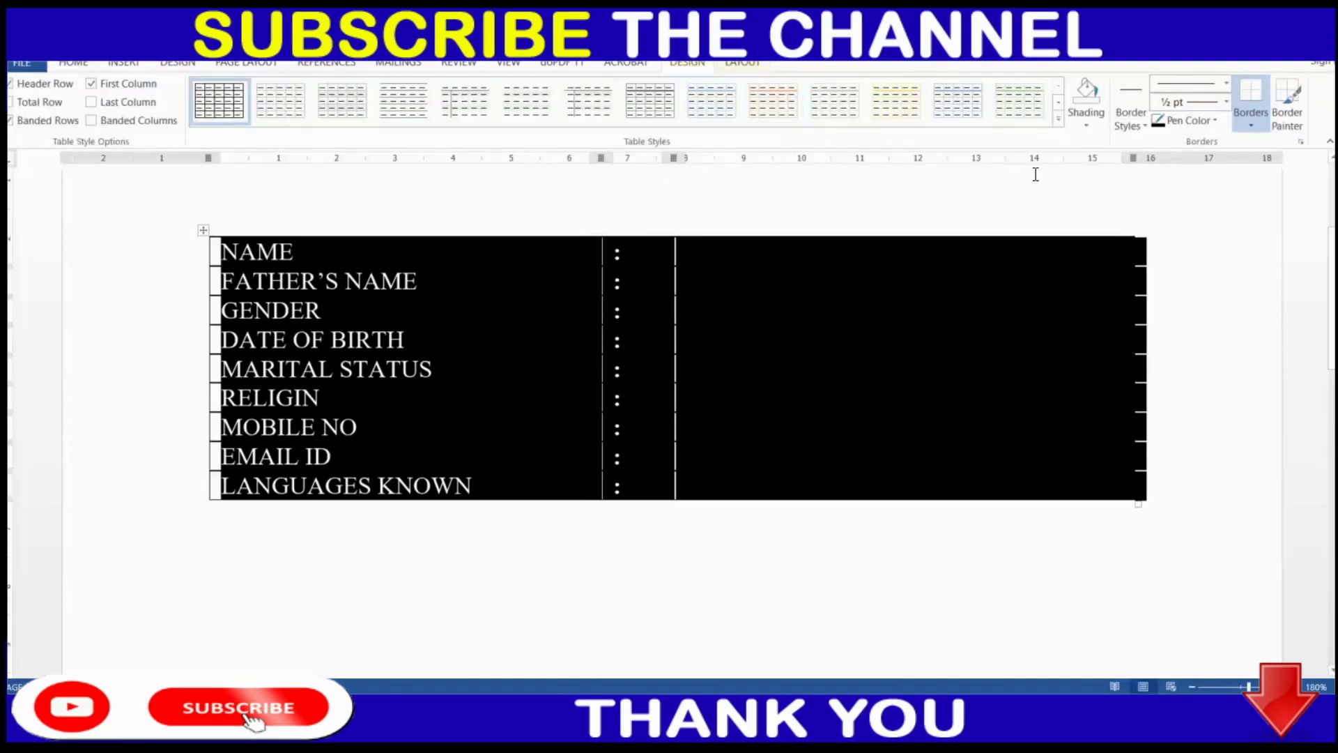
pyautogui.click(1251, 122)
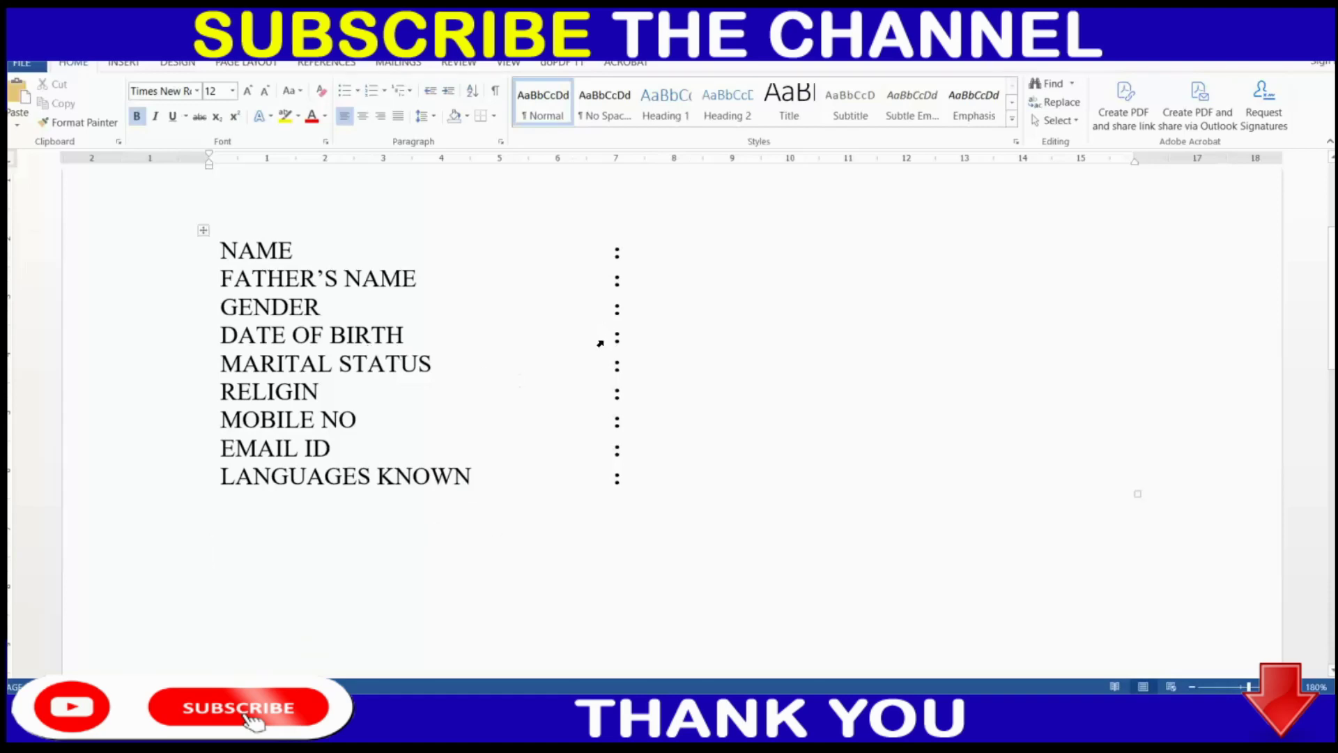
# Check the borderless table, then reselect the entire table for formatting.
pyautogui.click(203, 230)
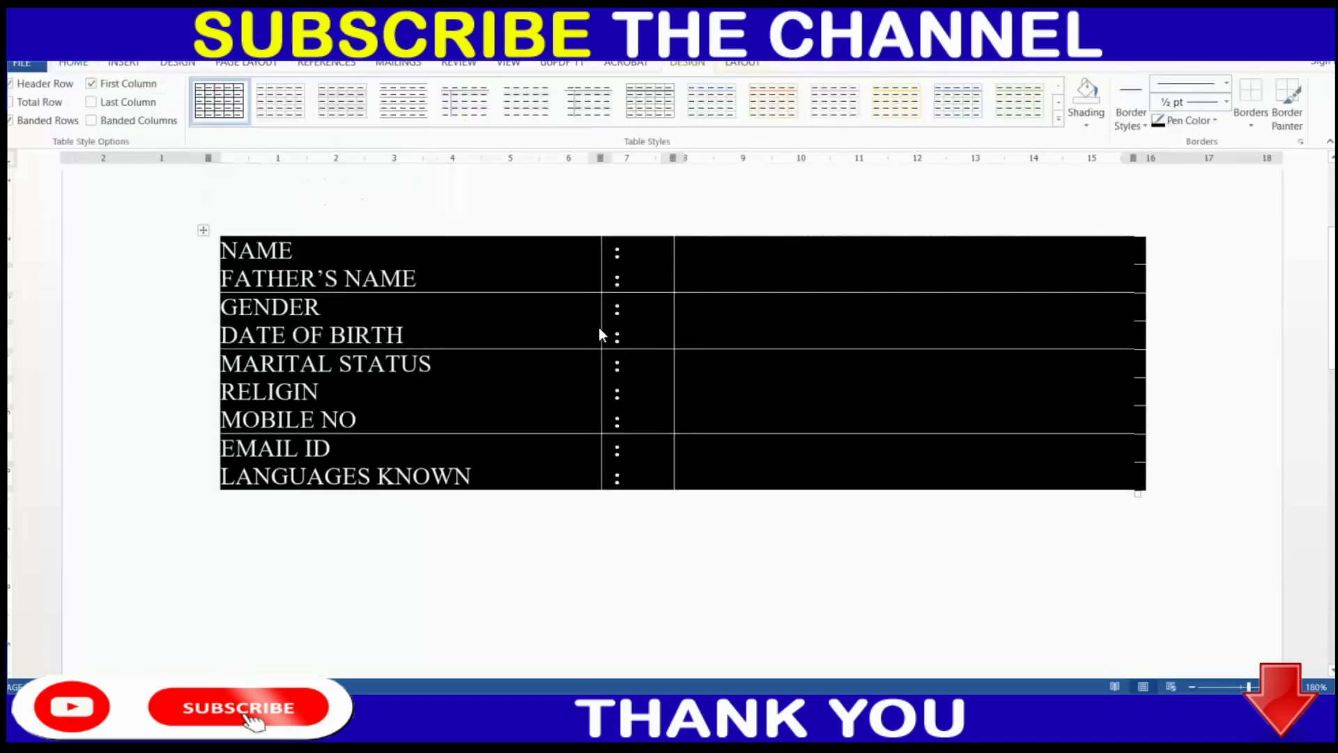
pyautogui.moveTo(600, 328); pyautogui.dragTo(669, 337)
pyautogui.press('Down')
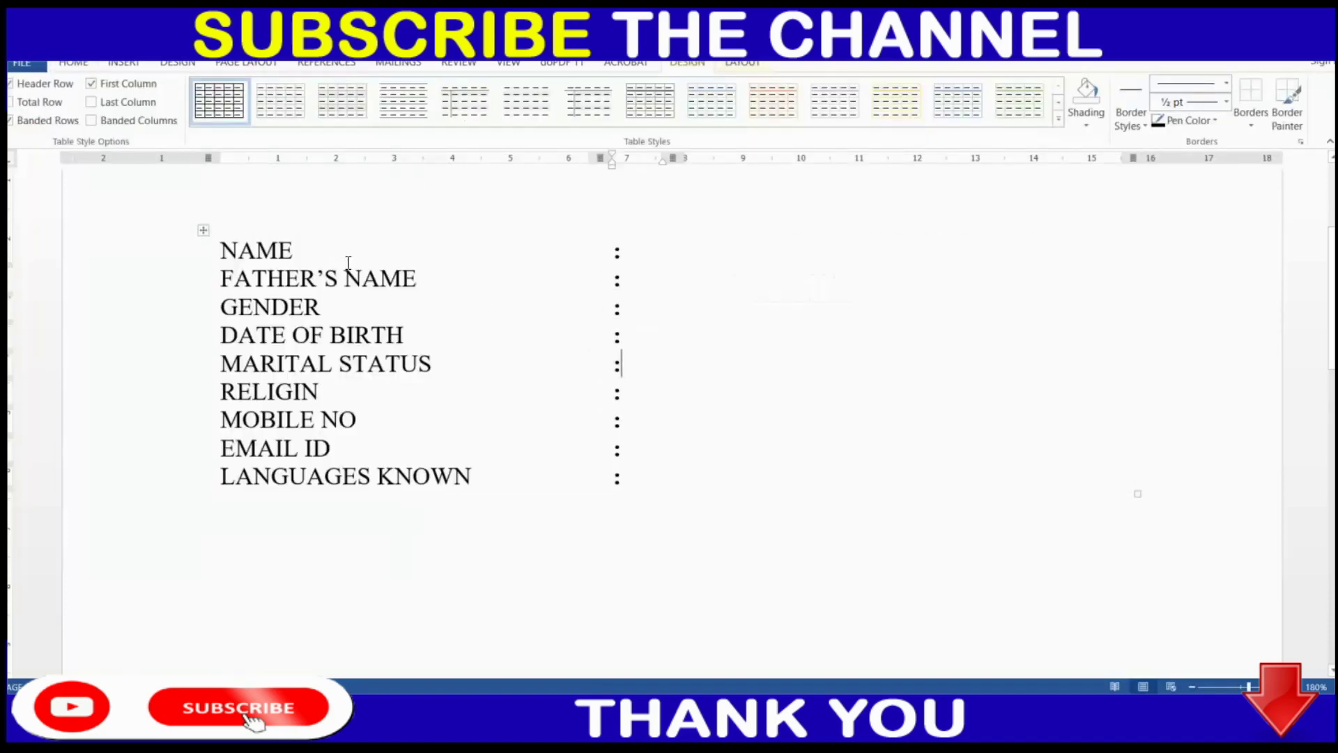
pyautogui.click(203, 230)
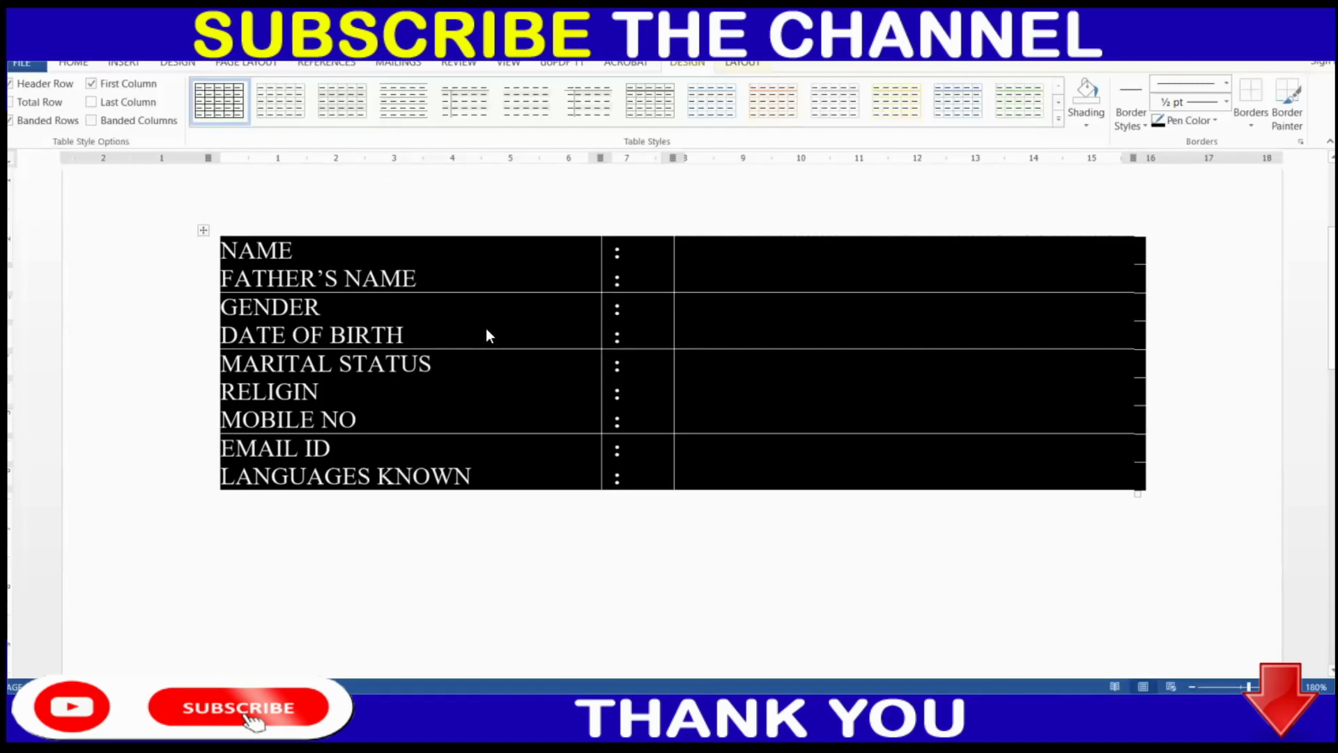
pyautogui.click(531, 536)
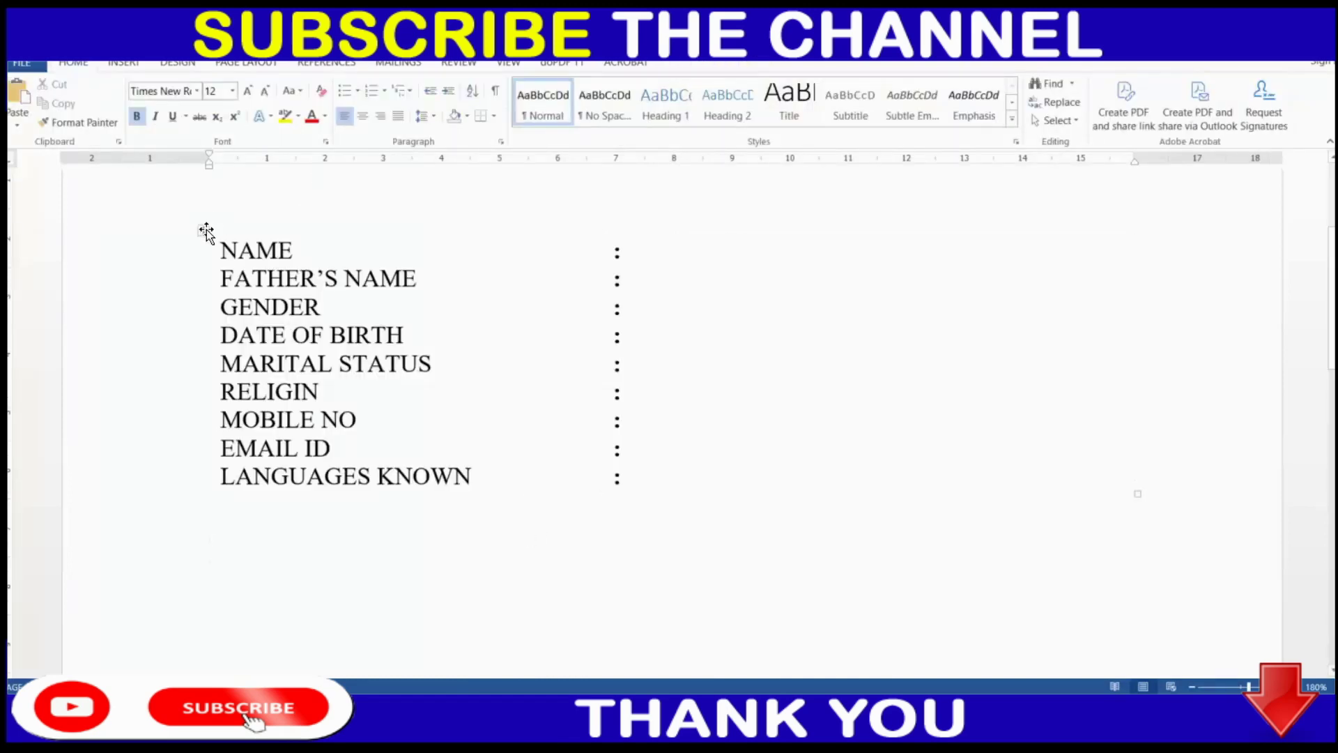
pyautogui.click(205, 230)
pyautogui.click(347, 541)
pyautogui.click(203, 230)
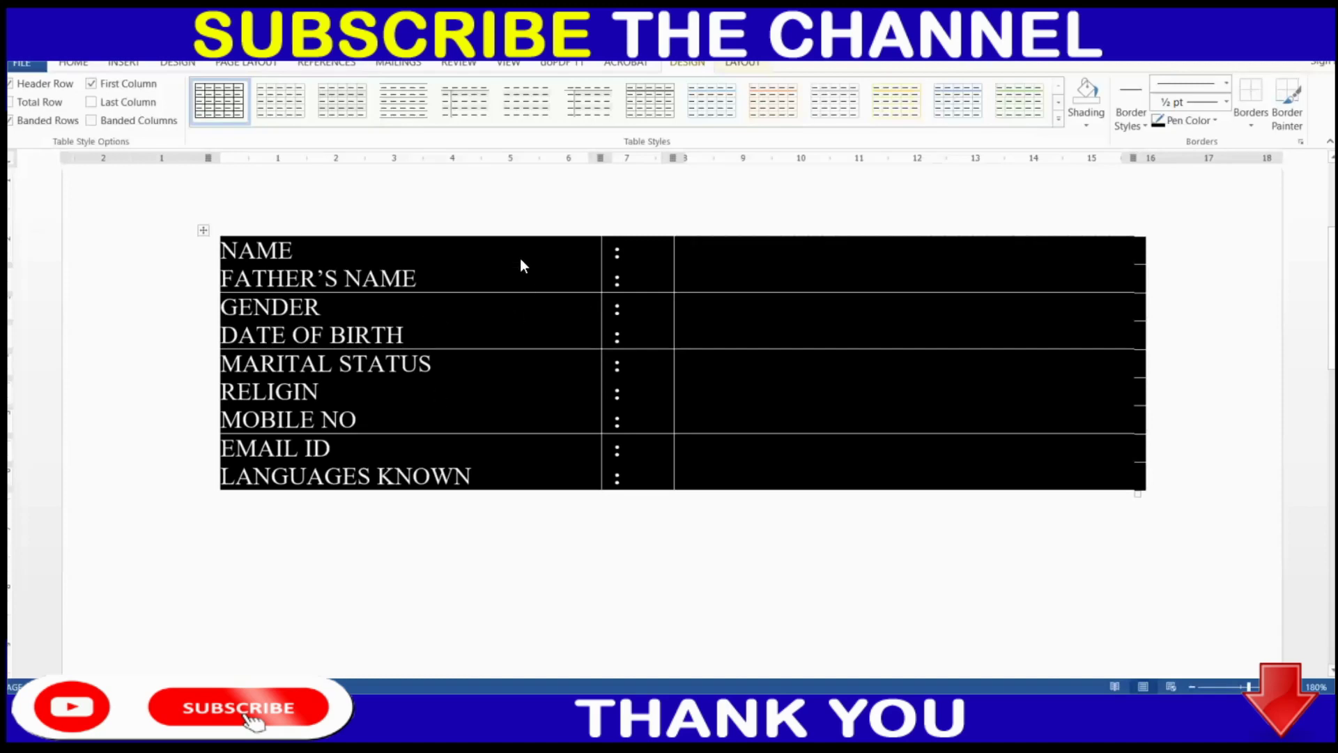
pyautogui.click(73, 63)
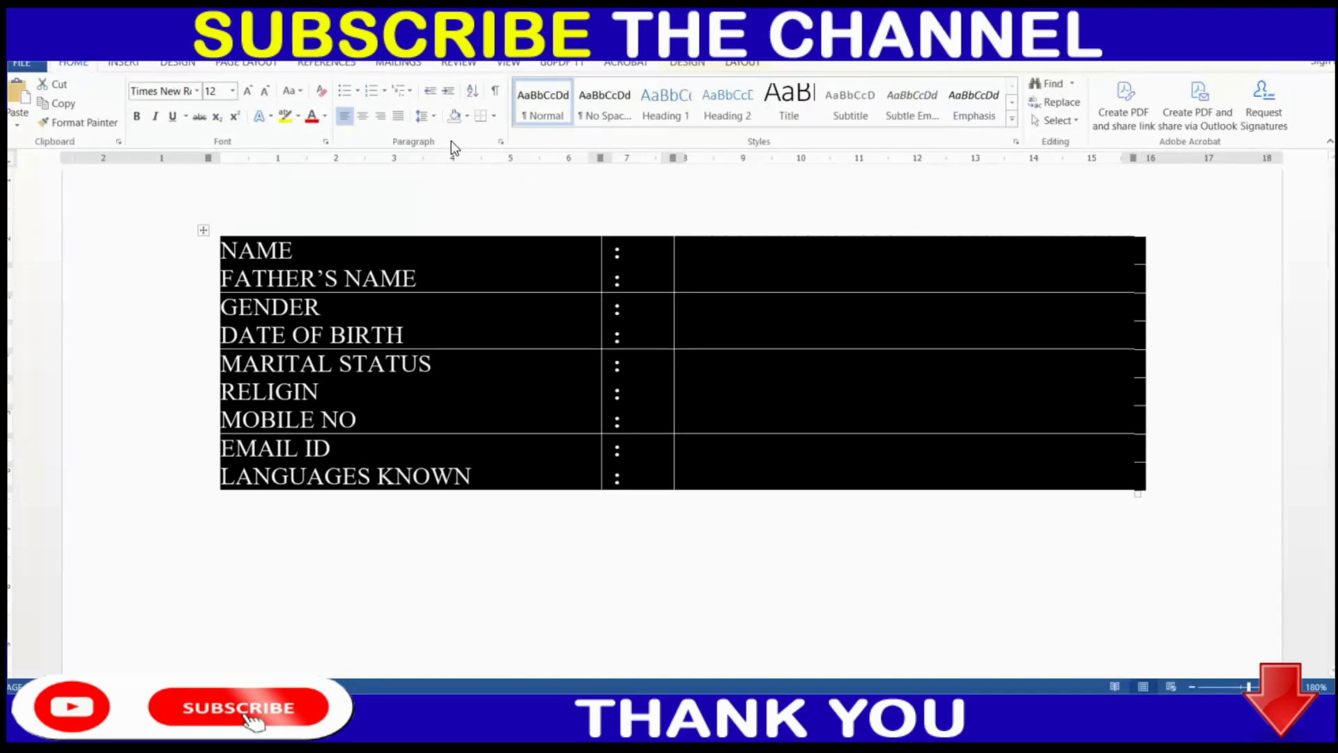
# Apply 1.5 line spacing to the selected table rows.
pyautogui.click(432, 117)
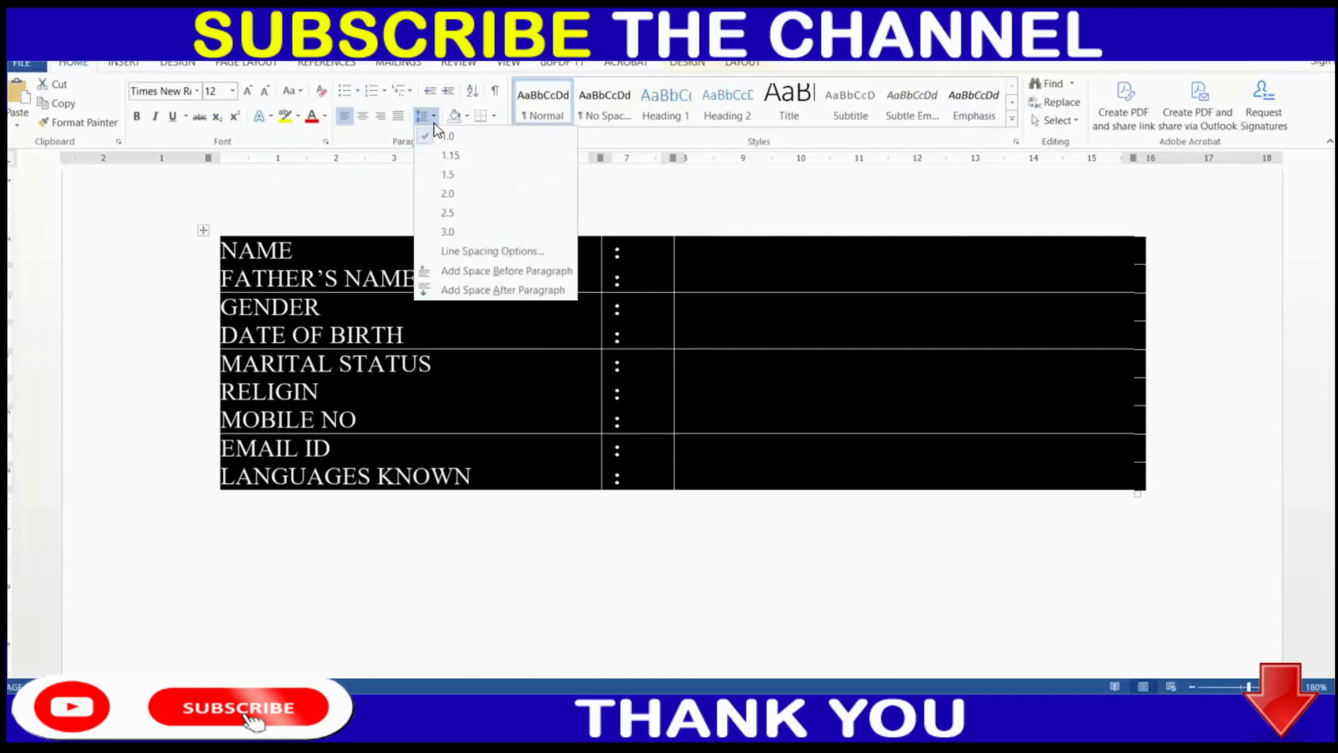
pyautogui.click(454, 174)
pyautogui.scroll(-2, 534, 351)
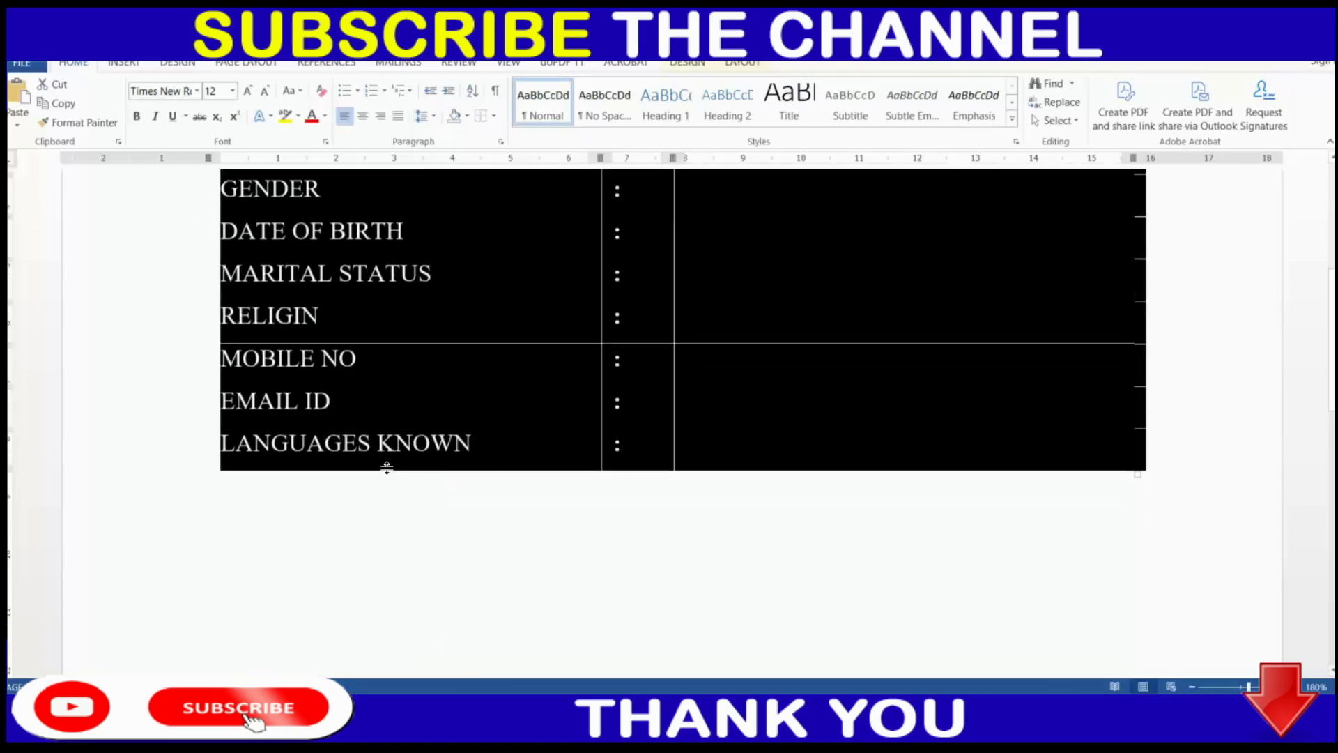
# Below the table, type the bold heading QUALIFICATION:.
pyautogui.click(353, 505)
pyautogui.scroll(1, 353, 506)
pyautogui.scroll(1, 353, 506)
pyautogui.scroll(-1, 353, 509)
pyautogui.scroll(-1, 353, 513)
pyautogui.scroll(-1, 353, 513)
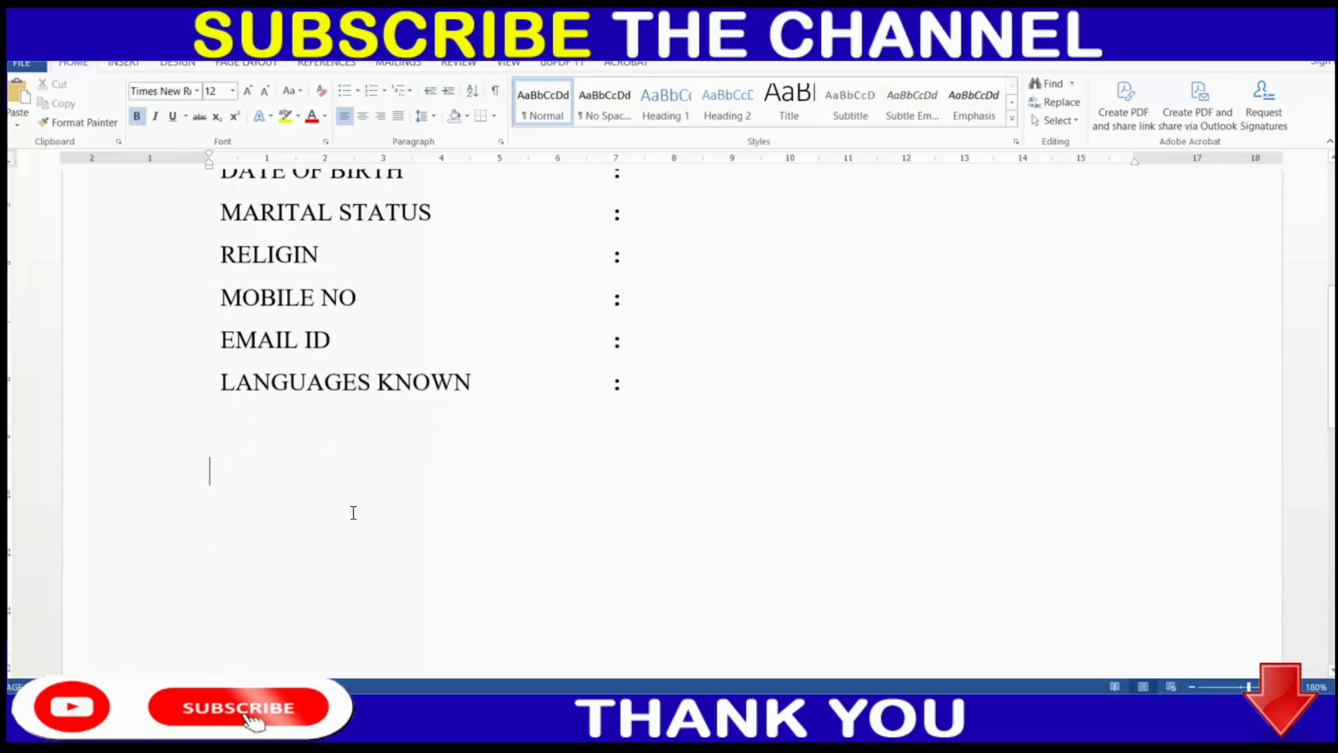
pyautogui.write('Q')
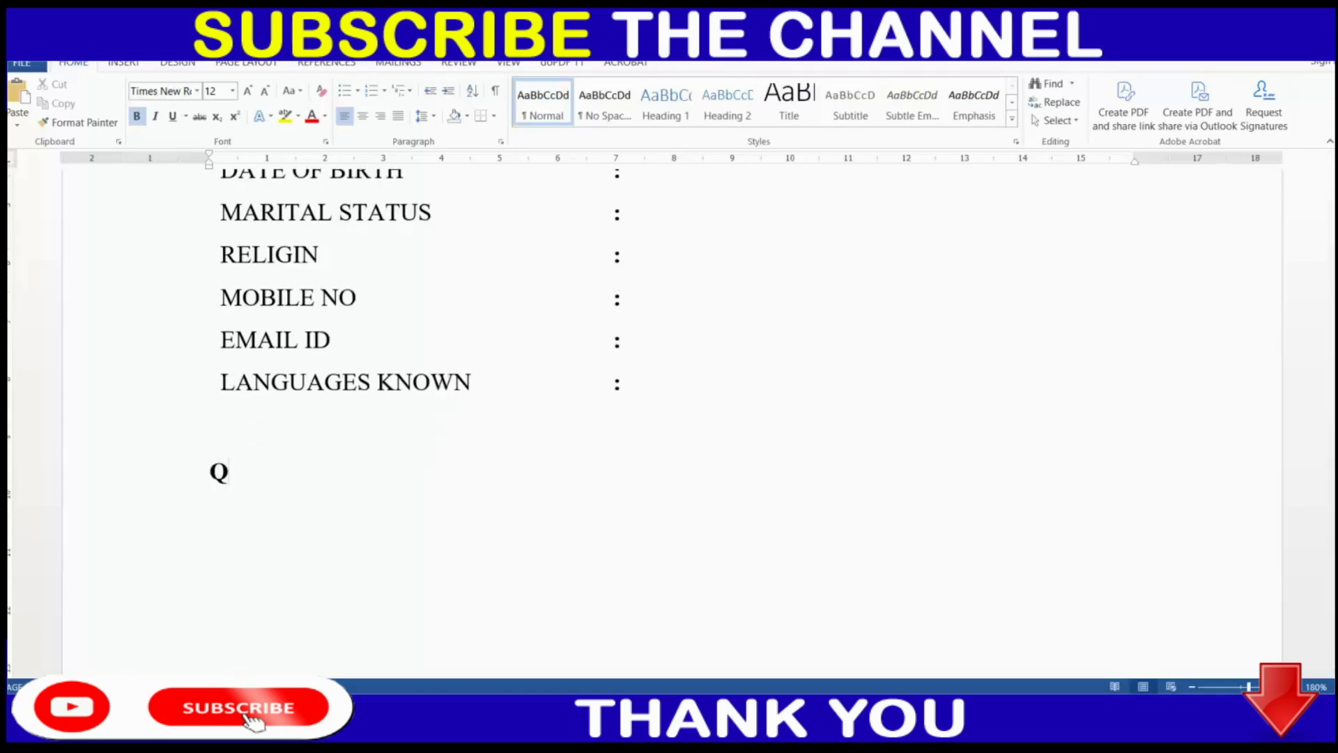
pyautogui.write('UALIFICATION:')
# Prefix the heading with EDUCATION and start a non-bold empty line beneath it.
pyautogui.press('Return')
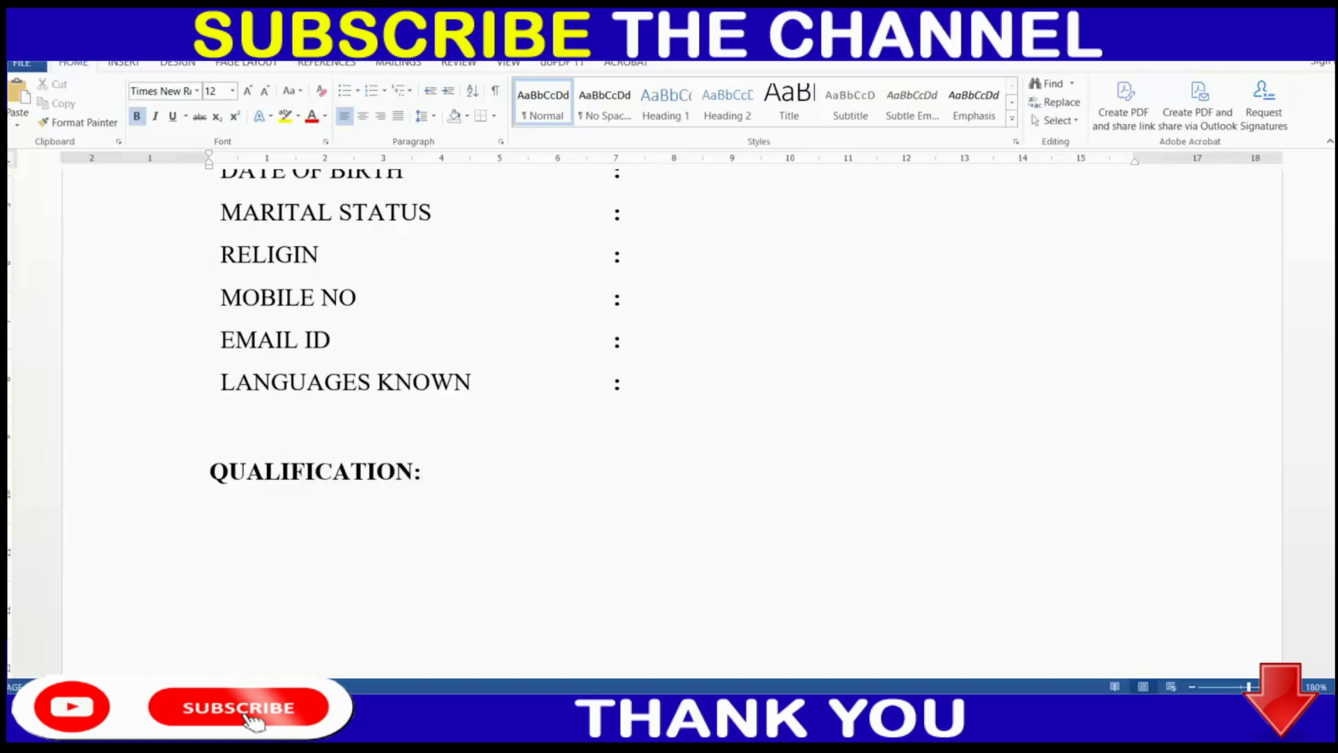
pyautogui.hotkey('ctrl', 'b')
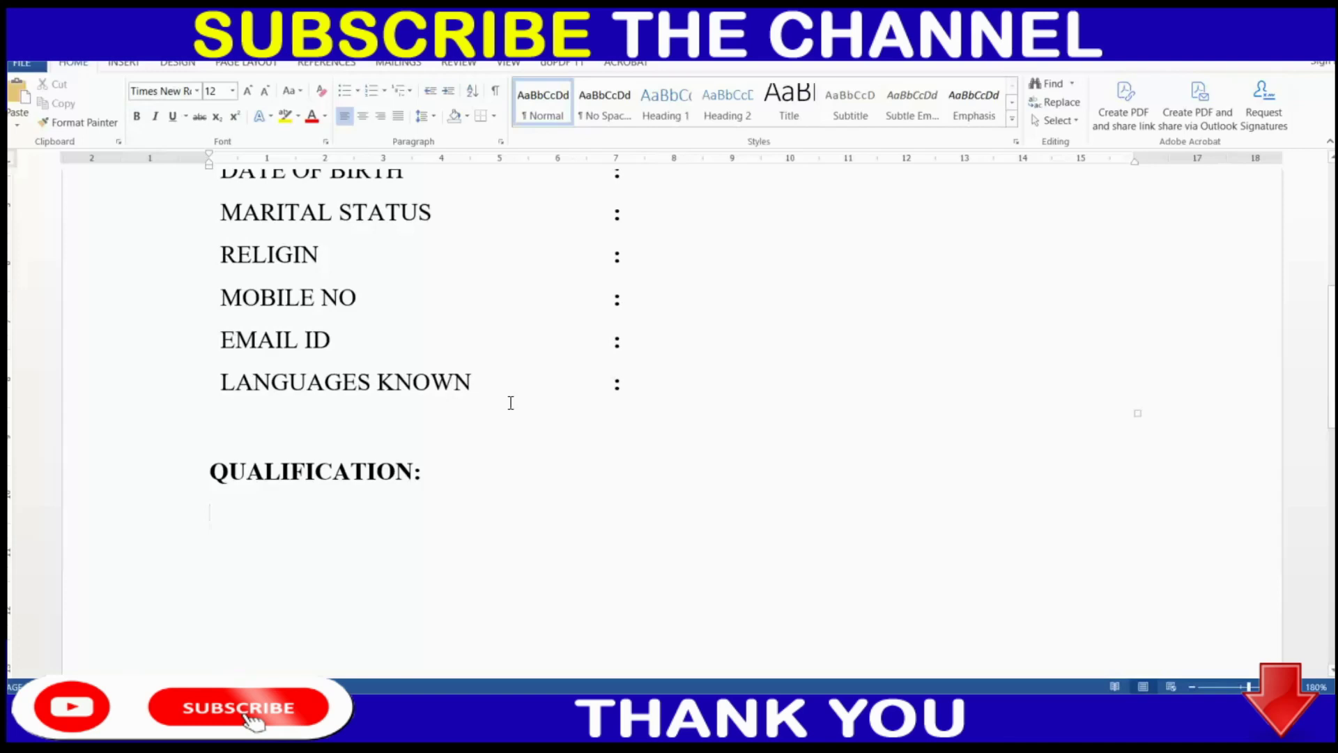
pyautogui.scroll(-2, 511, 403)
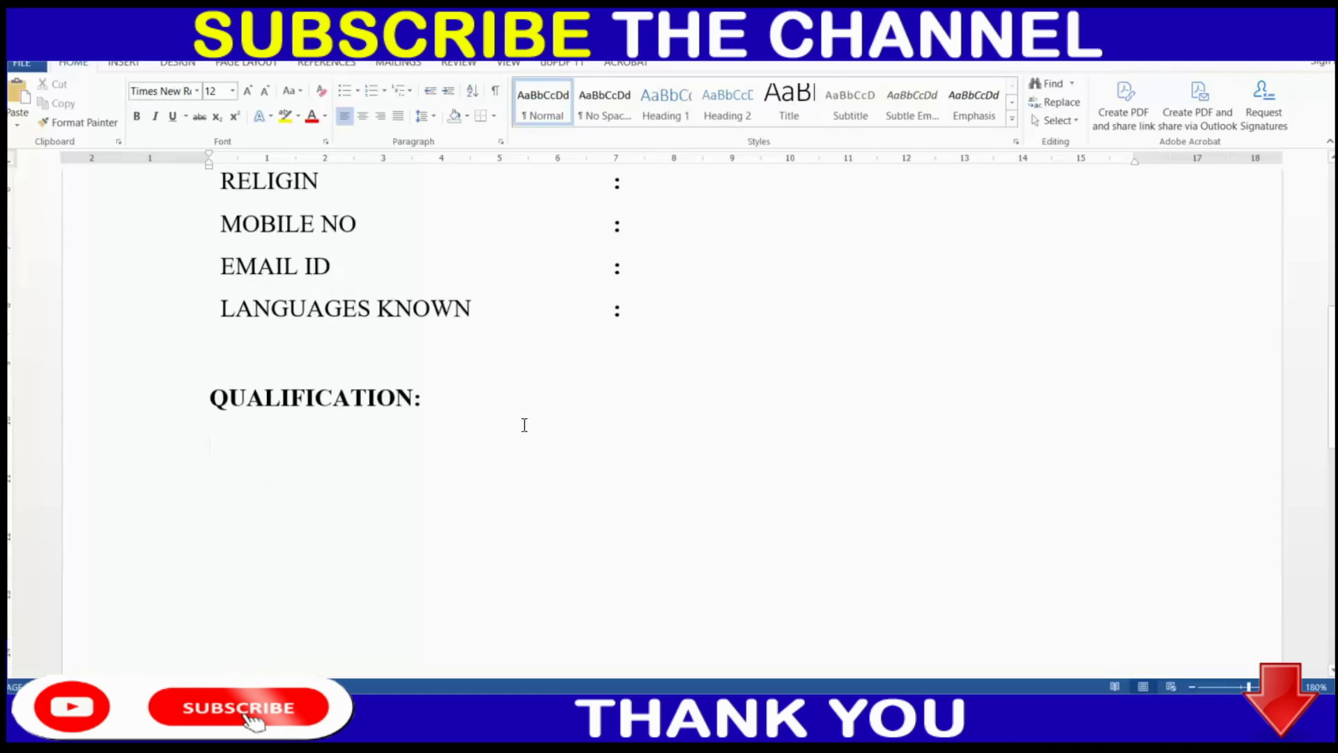
pyautogui.press('Up')
pyautogui.write('EDUCATION')
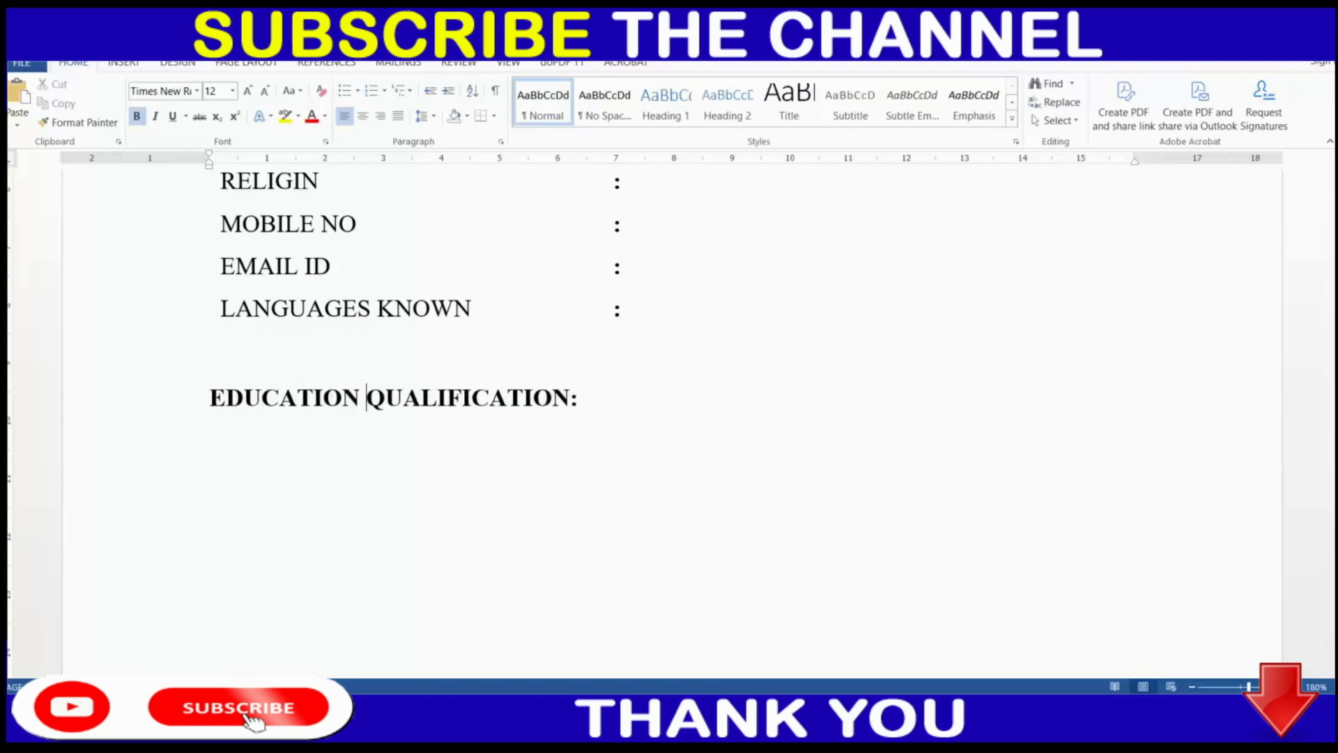
pyautogui.click(279, 446)
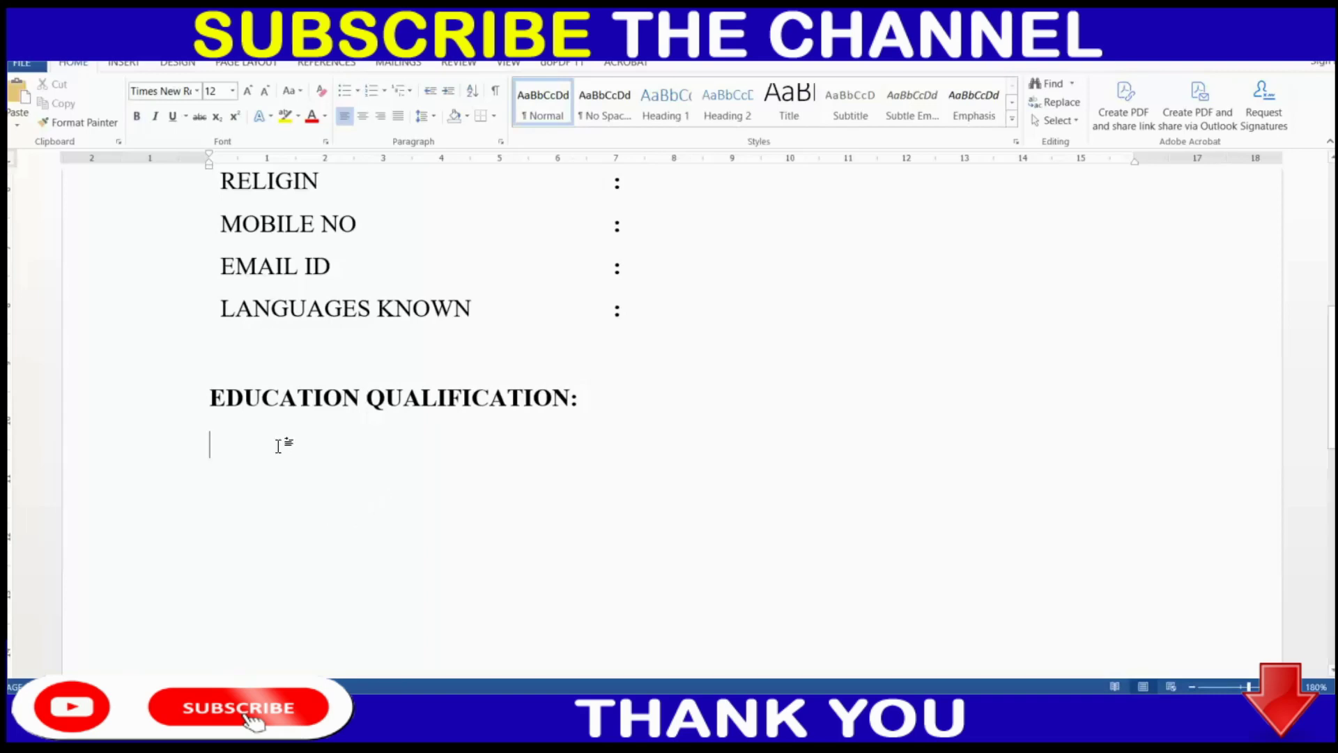
pyautogui.scroll(-2, 292, 442)
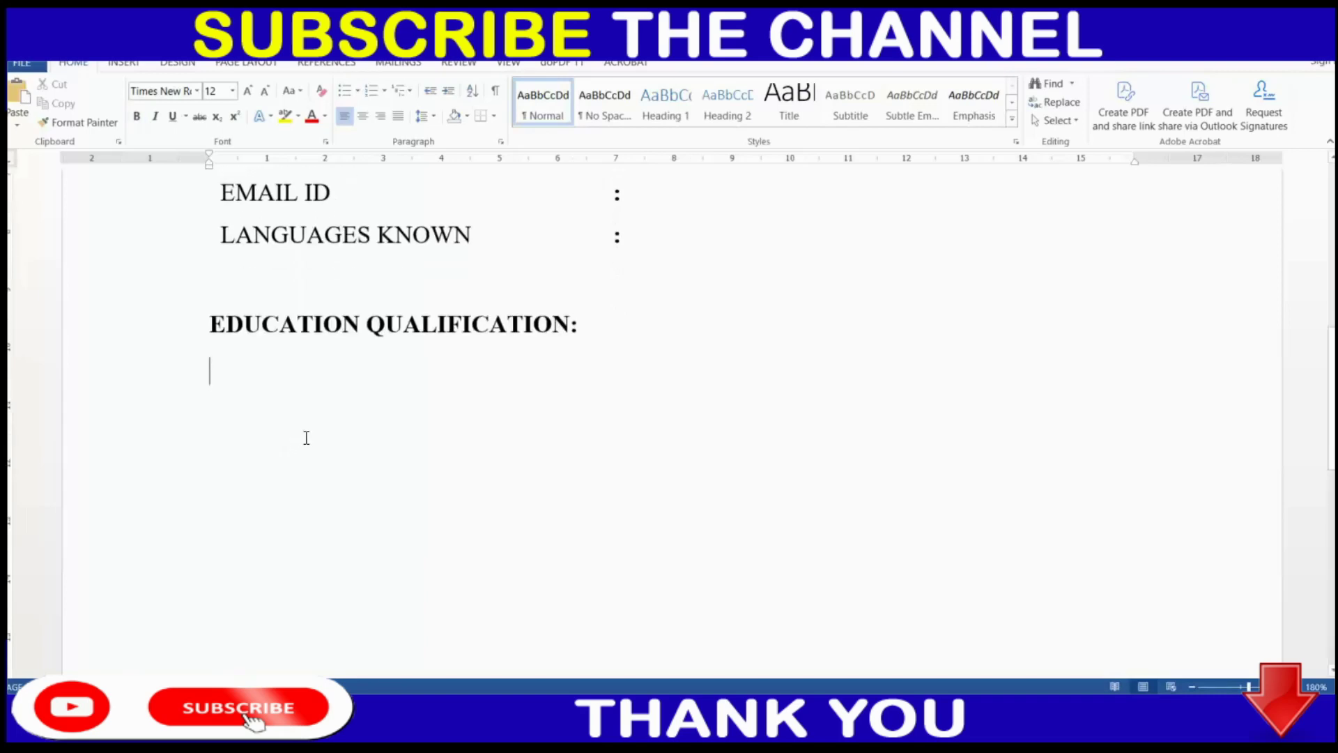
pyautogui.click(116, 66)
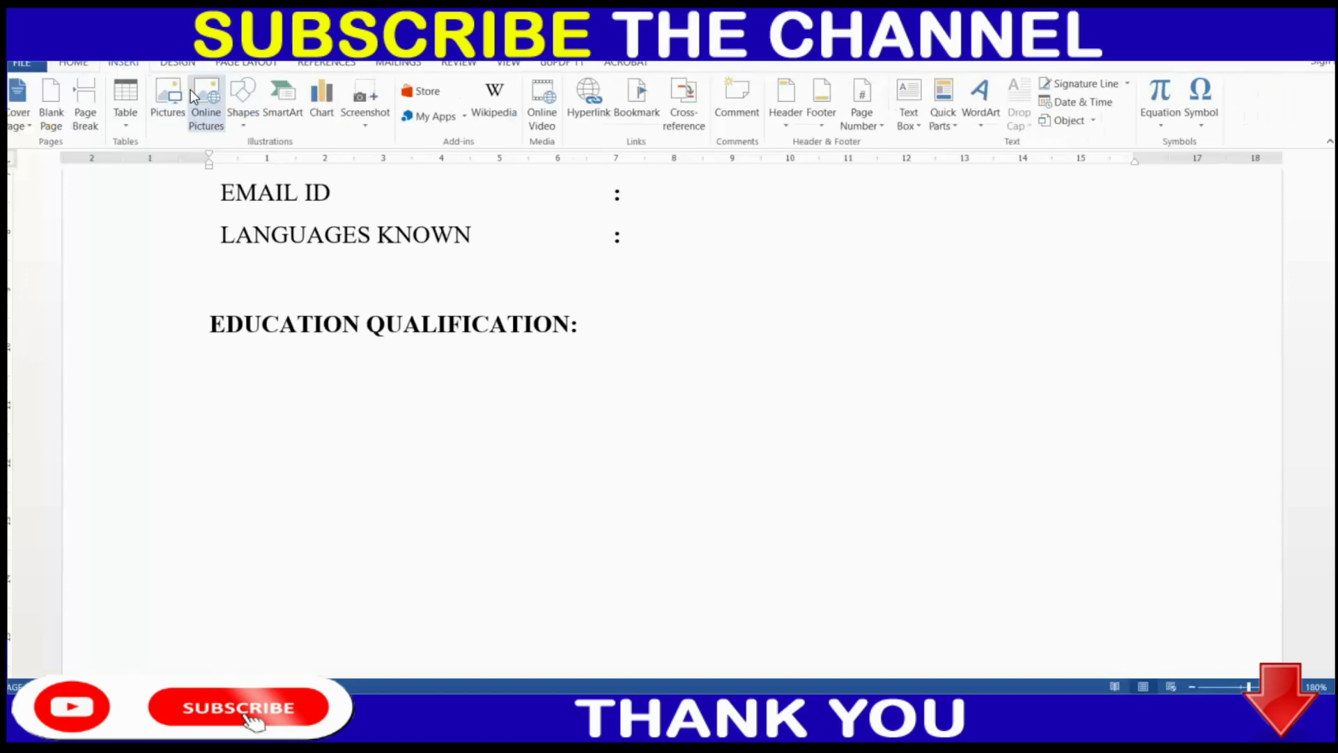
pyautogui.click(124, 94)
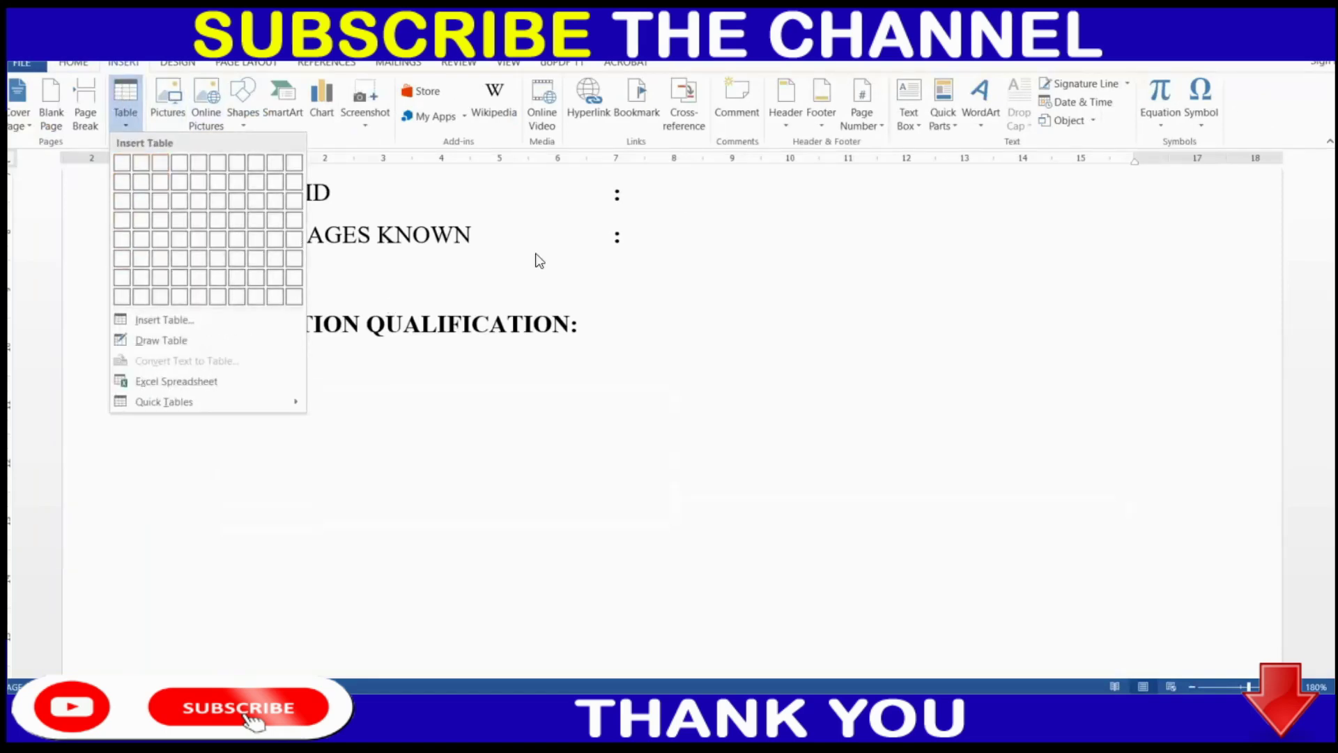
# Insert a 5-column, 1-row table and enter the headers EXAMINATION and BOARD/ UNIVERSITY.
pyautogui.click(131, 101)
pyautogui.click(131, 101)
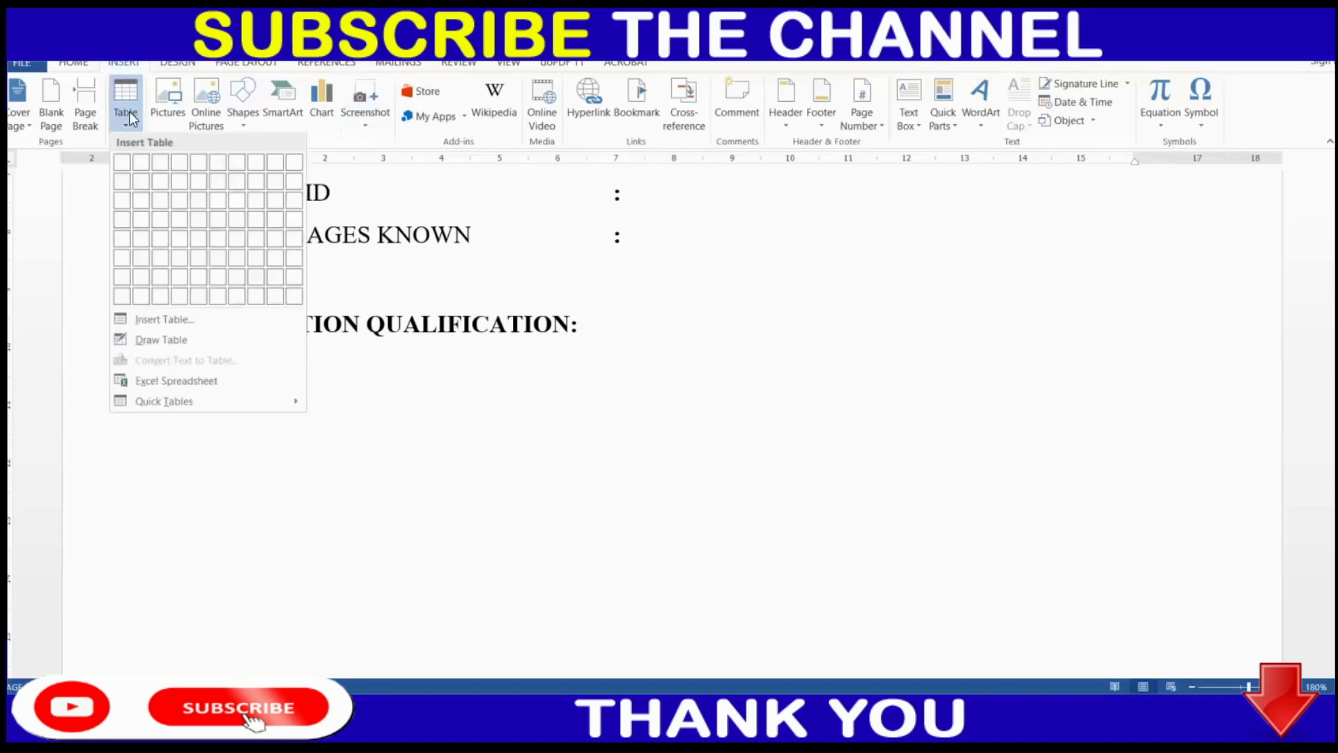
pyautogui.click(207, 164)
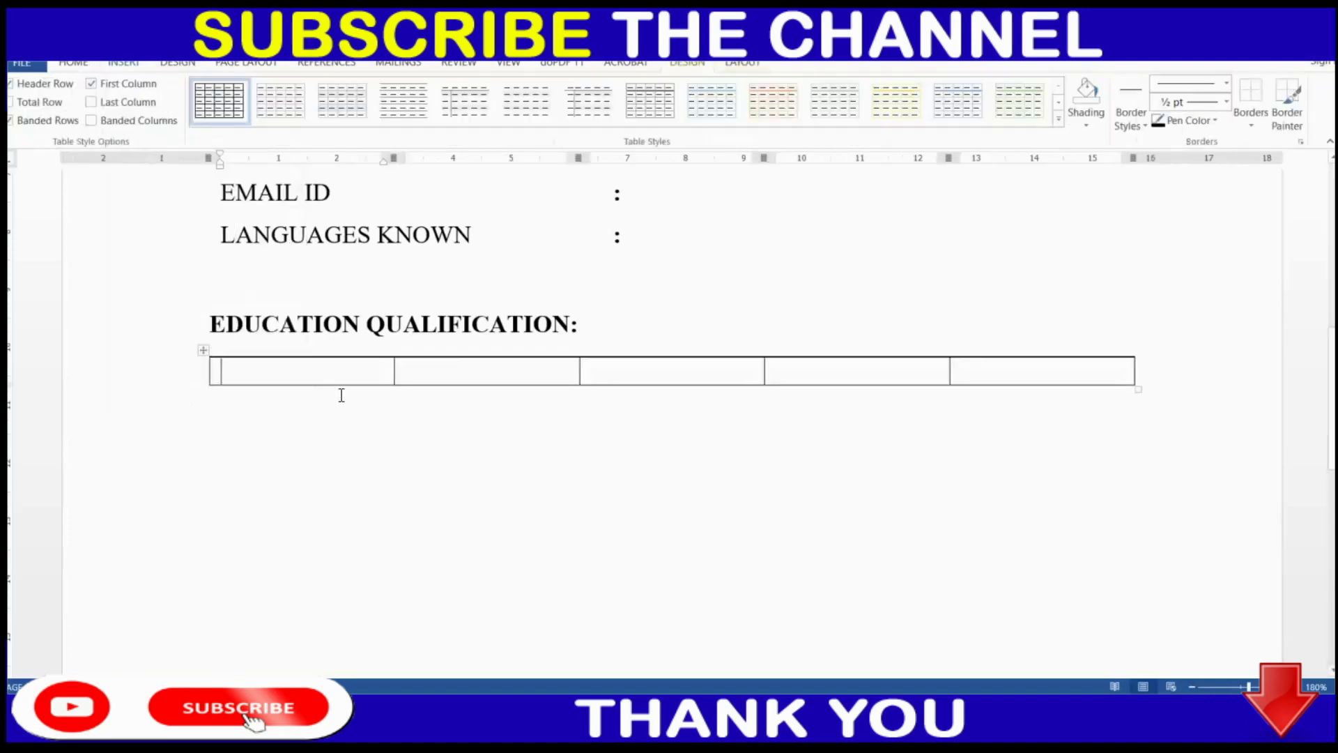
pyautogui.write('EXA')
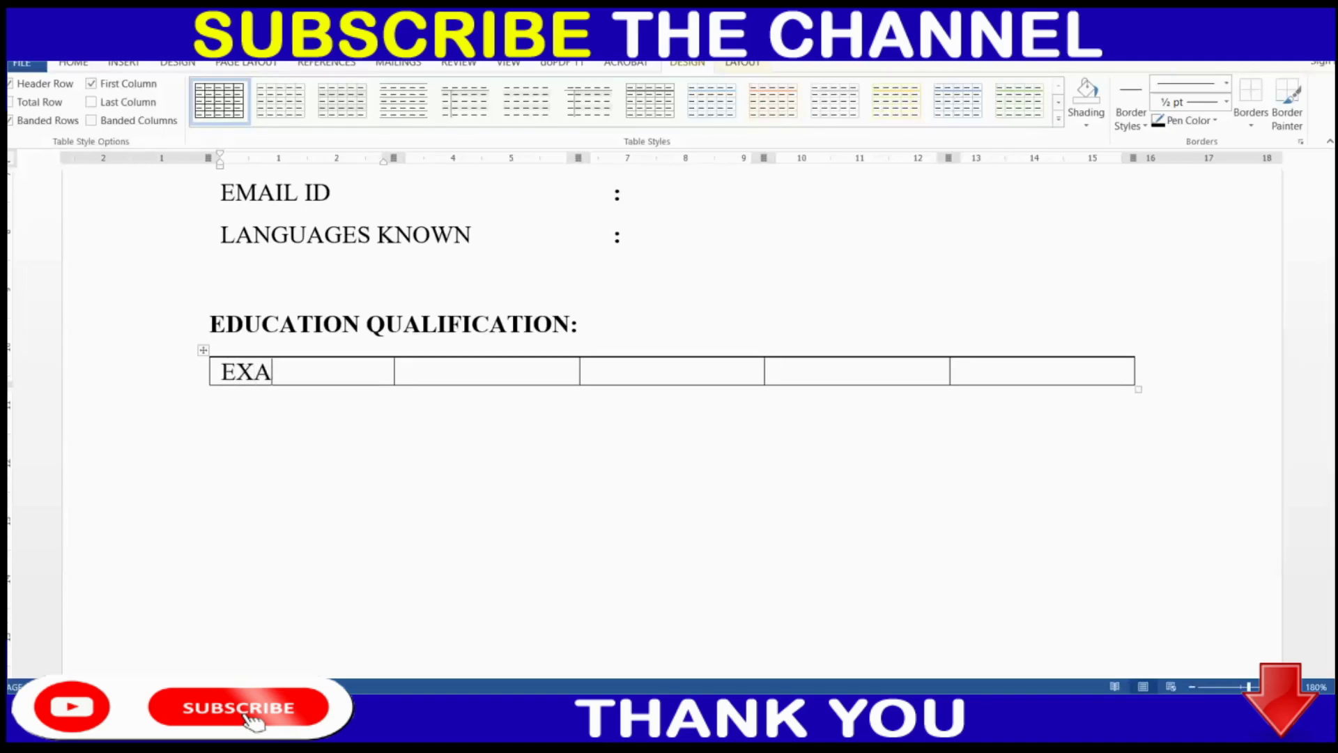
pyautogui.write('MINATION')
pyautogui.press('Tab')
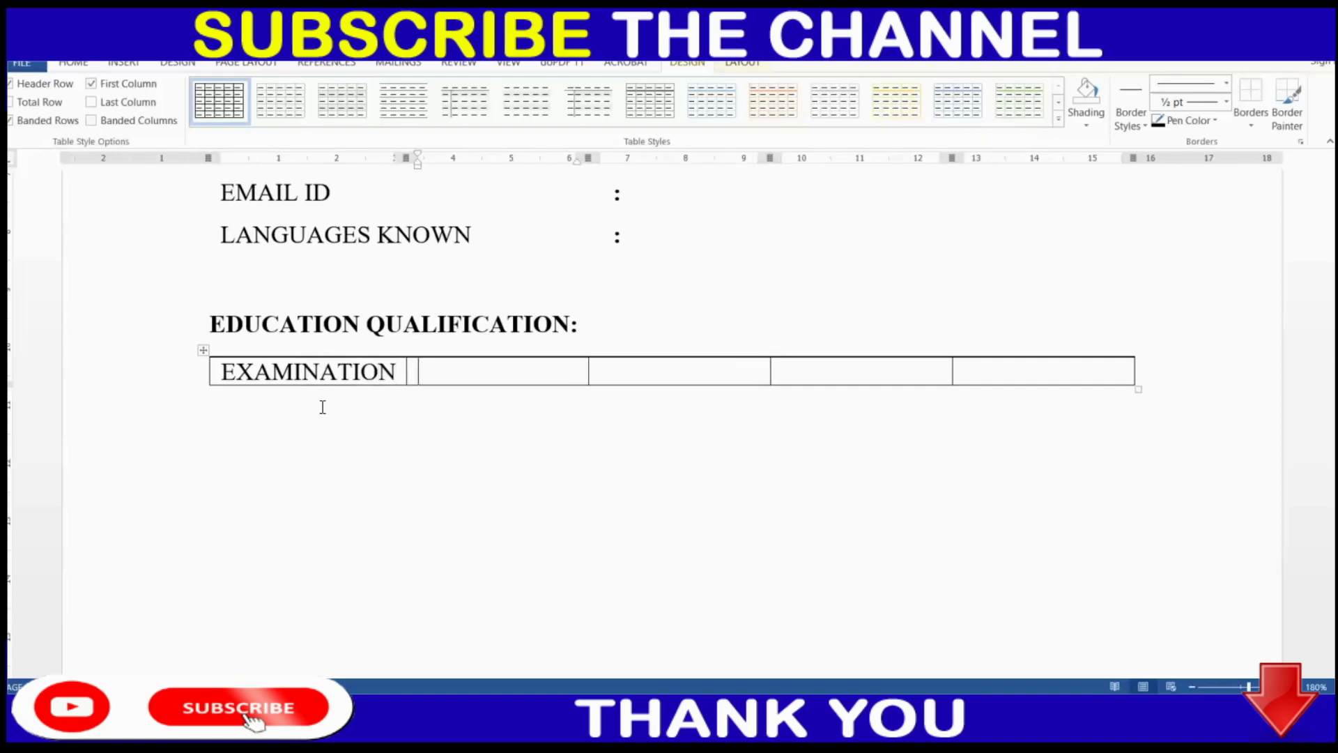
pyautogui.write('R')
pyautogui.press('BackSpace')
pyautogui.write('BO')
pyautogui.write('ARD/ UNI')
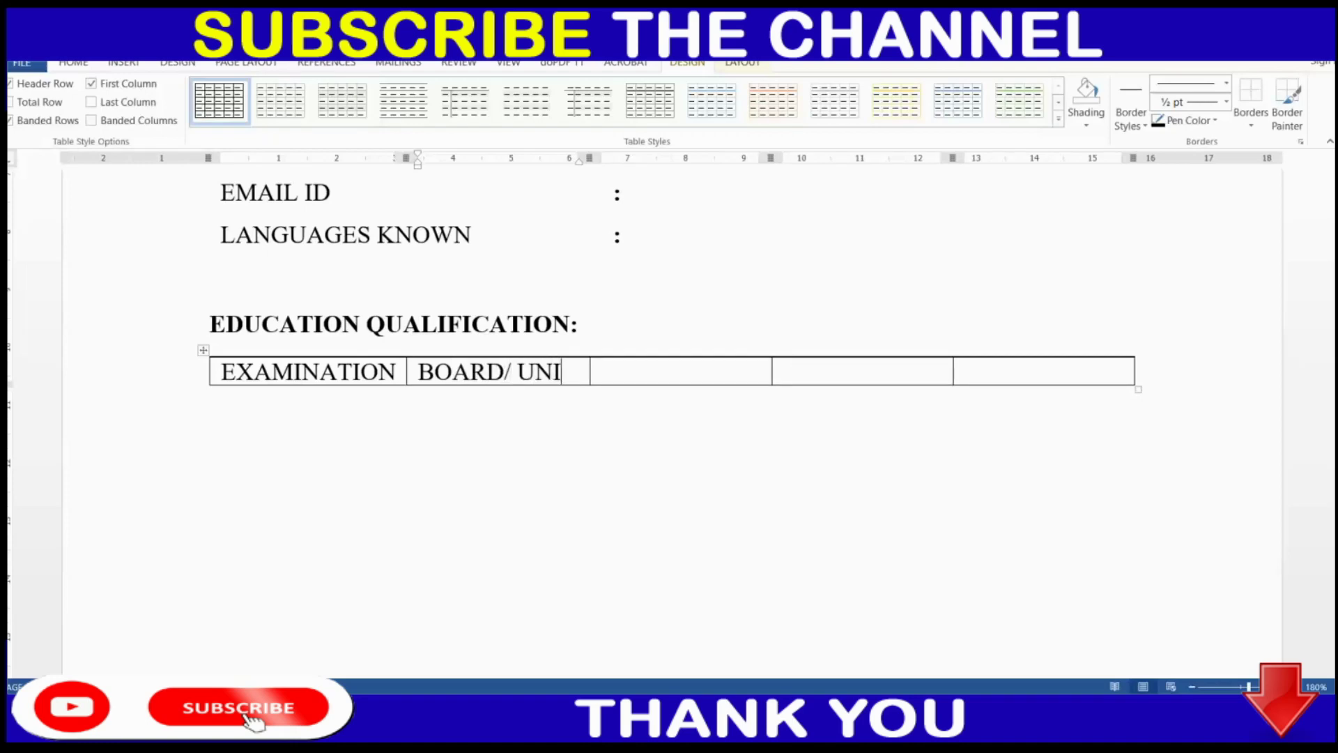
pyautogui.write('VERSITY')
pyautogui.press('Tab')
# Fill the remaining headers YEAR PF PASSING, PERCENTAGE and GRADE, then add a second row.
pyautogui.write('YEAR PF PASSING')
pyautogui.press('Tab')
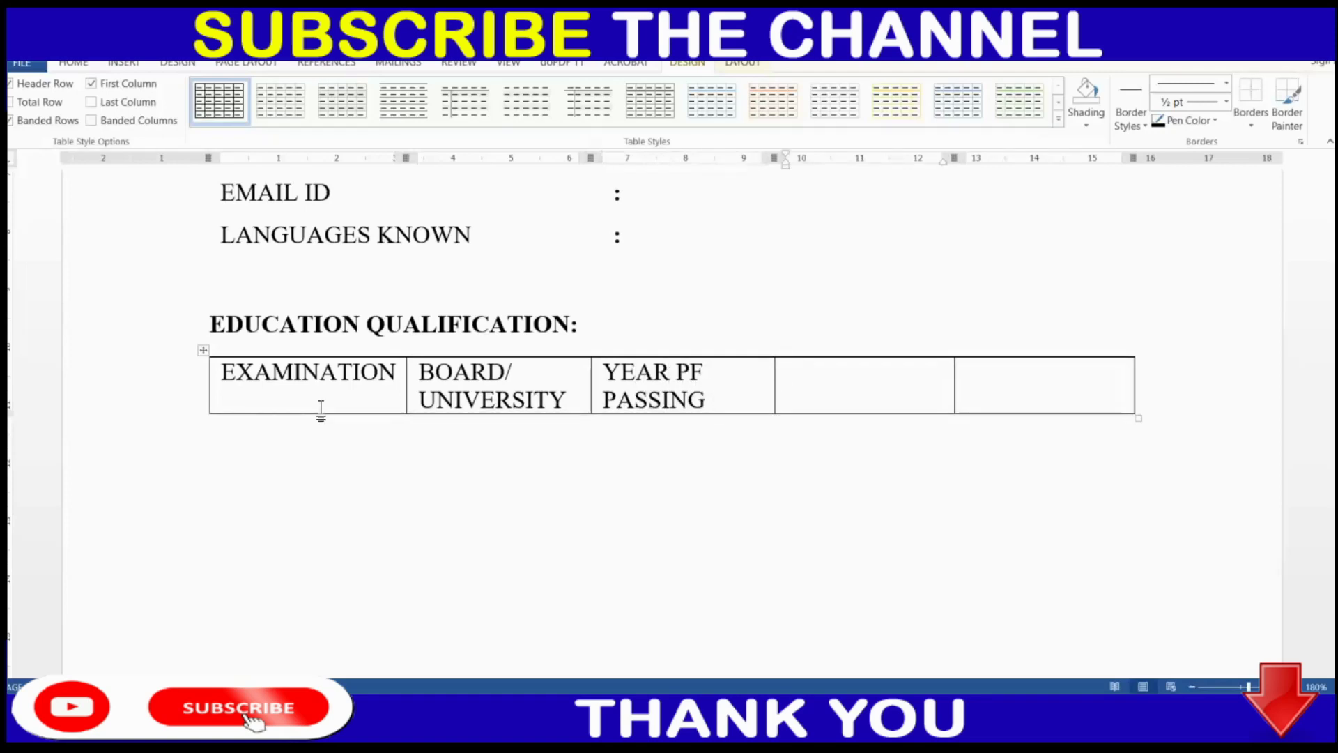
pyautogui.write('PERCEN')
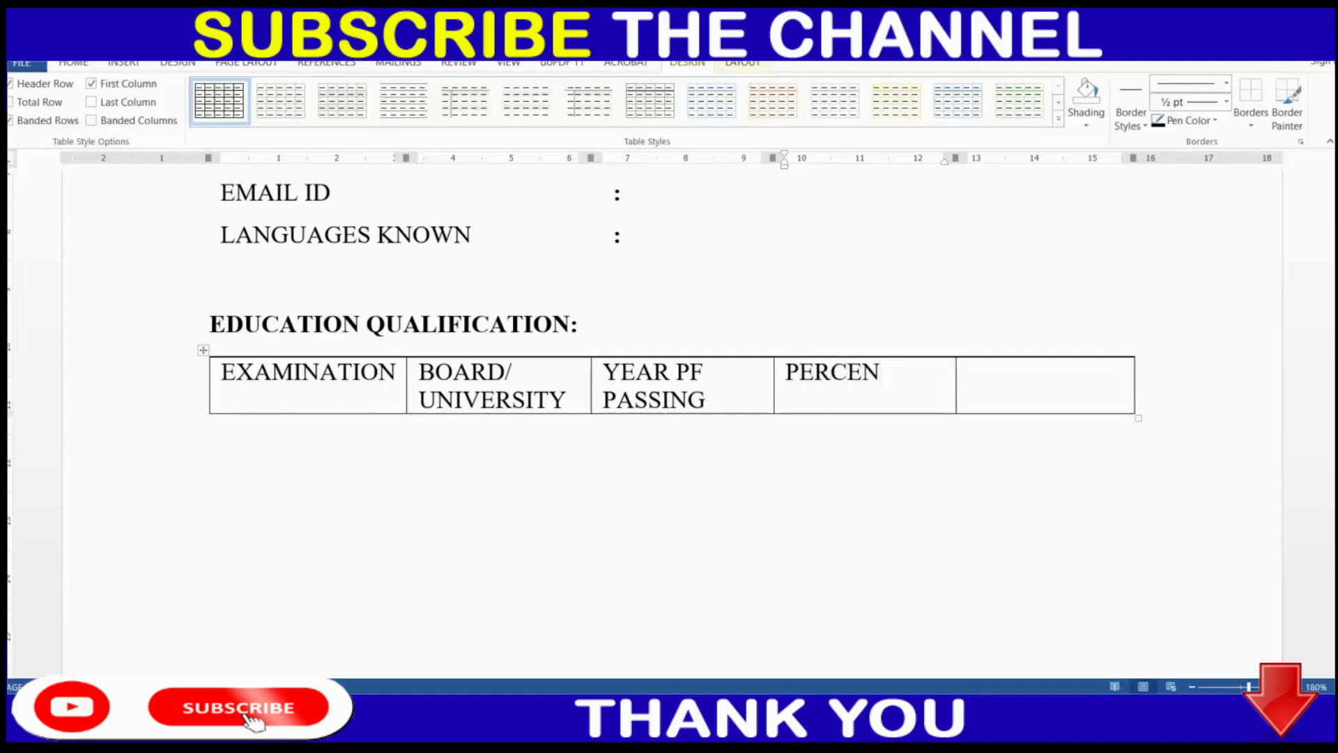
pyautogui.write('TAGE')
pyautogui.press('Tab')
pyautogui.write('S')
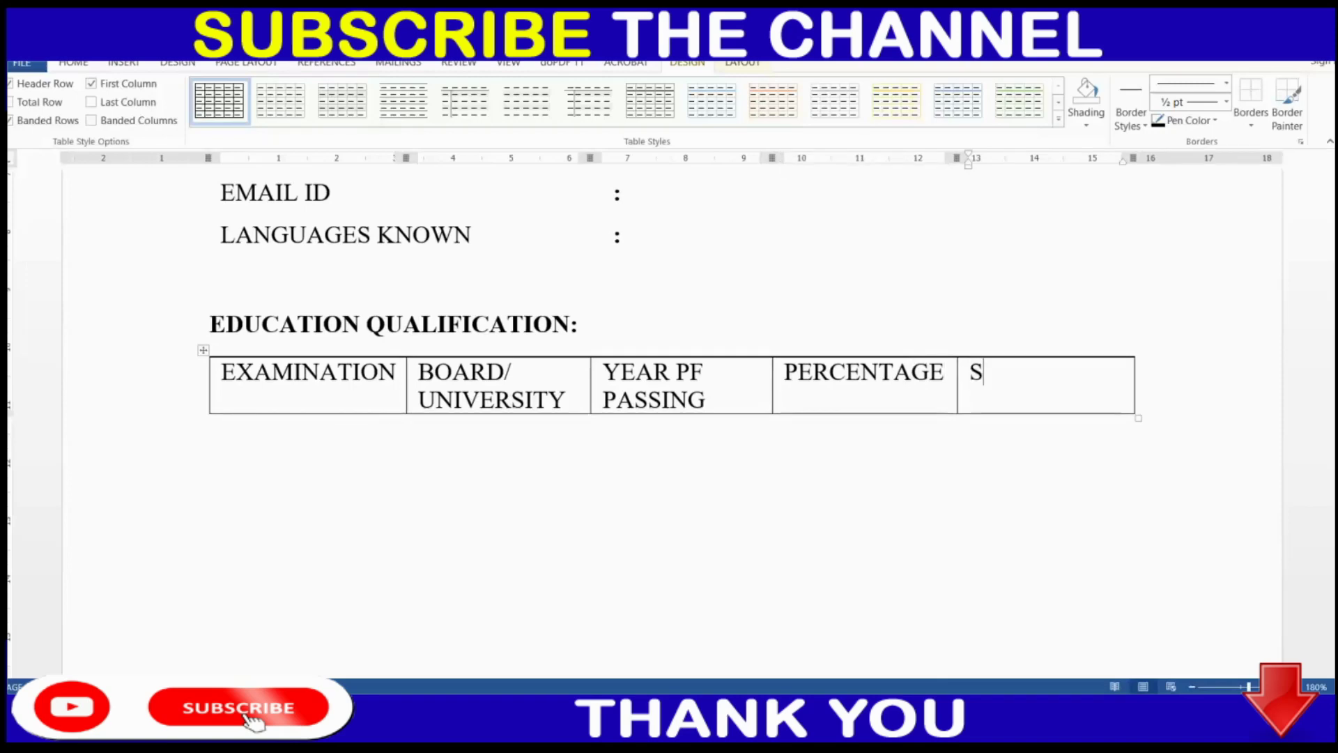
pyautogui.press('BackSpace')
pyautogui.write('GA')
pyautogui.press('BackSpace')
pyautogui.write('RADE')
pyautogui.press('Tab')
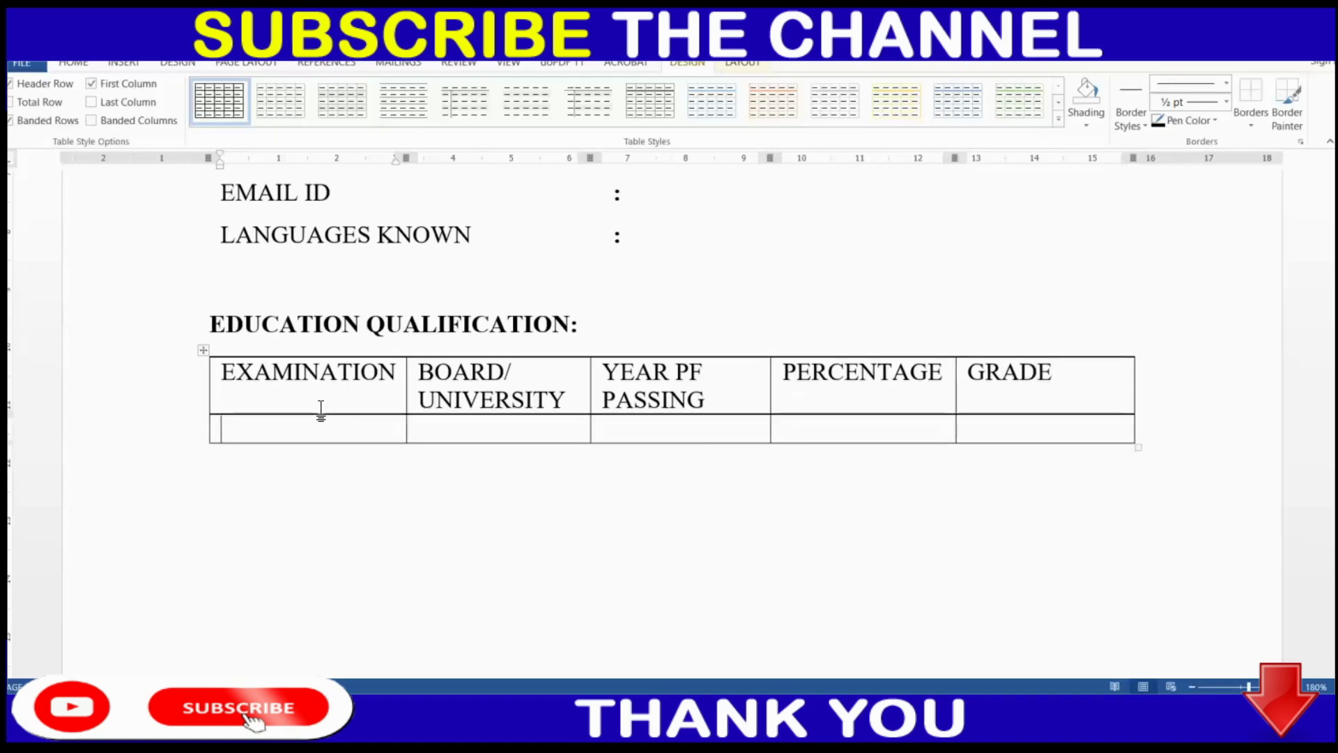
# Enter SECONDARY and HIGHER SECONDARY as the first two rows of the education table.
pyautogui.scroll(-1, 321, 411)
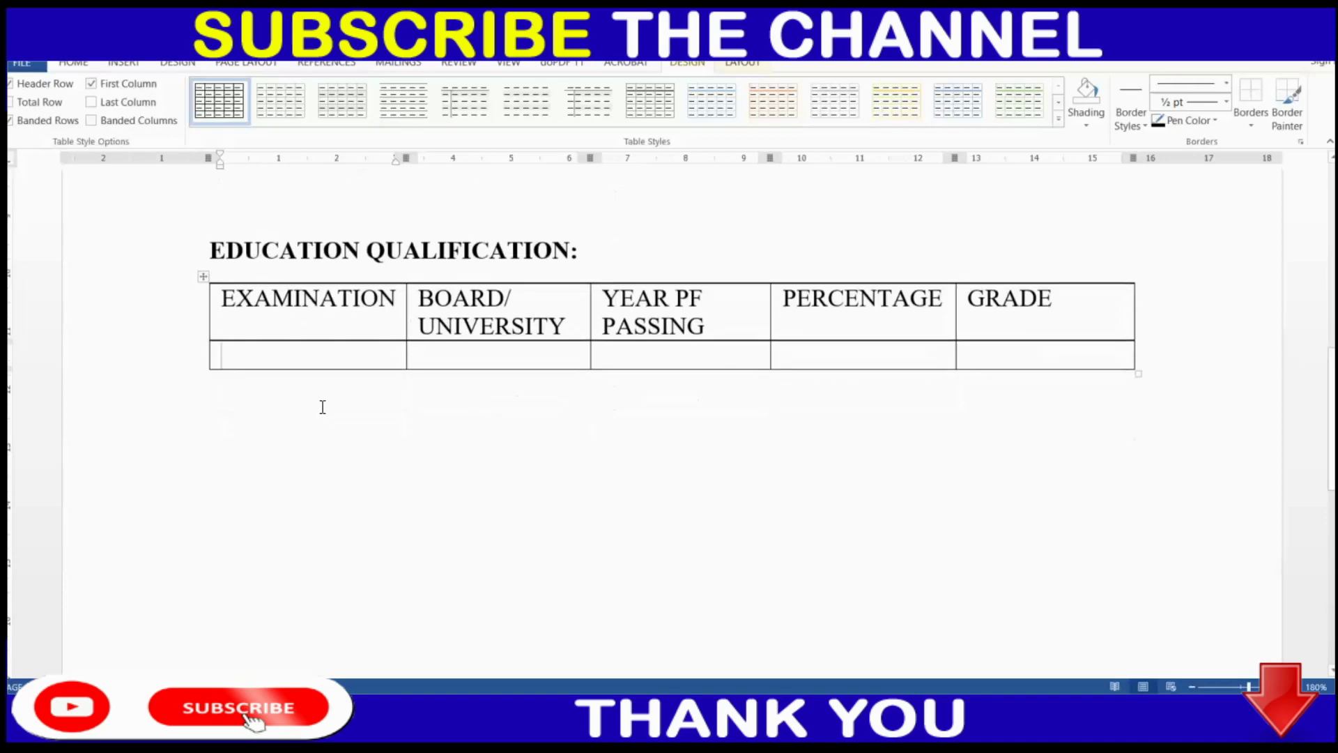
pyautogui.write('SE')
pyautogui.write('CONDARY')
pyautogui.press('Tab')
pyautogui.press('Tab')
pyautogui.press('Tab')
pyautogui.press('Tab')
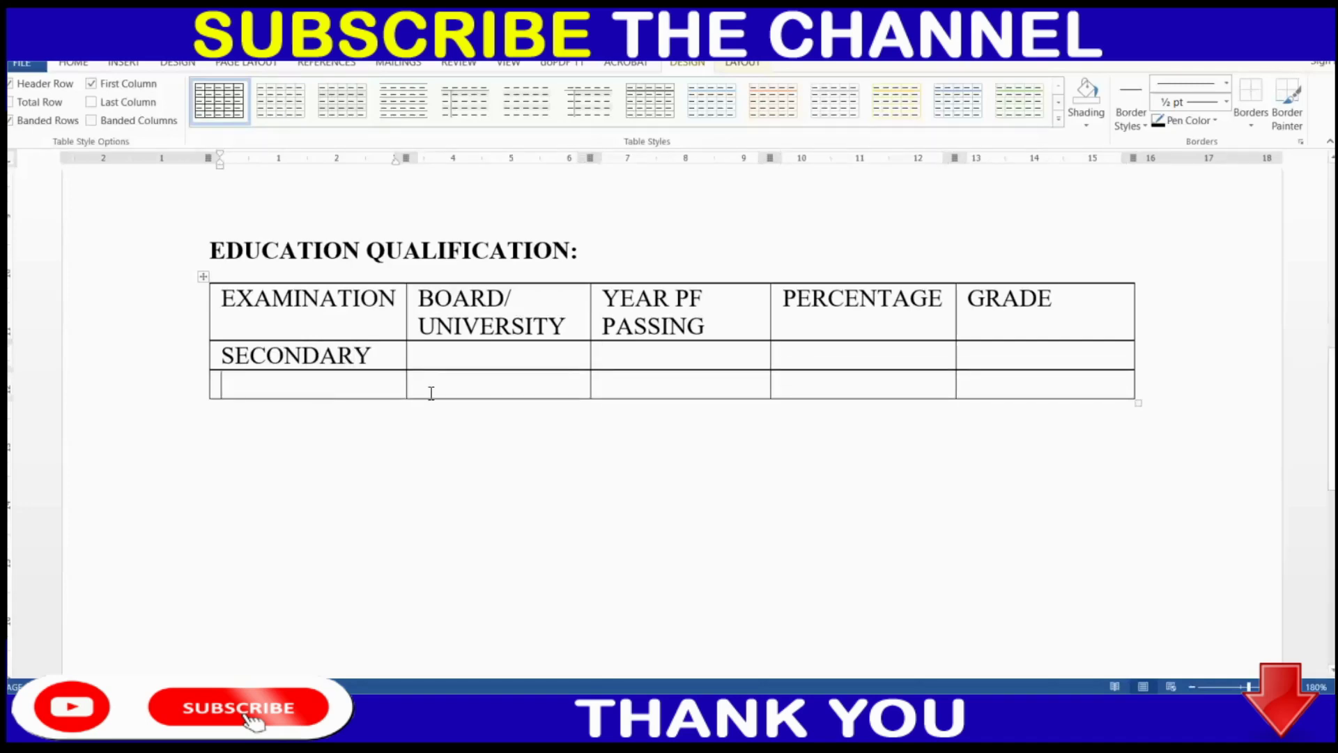
pyautogui.click(484, 349)
pyautogui.click(224, 354)
pyautogui.click(302, 385)
pyautogui.write('HIGHER SECONDARY')
pyautogui.press('Tab')
pyautogui.press('Tab')
pyautogui.press('Tab')
pyautogui.press('Tab')
pyautogui.press('Tab')
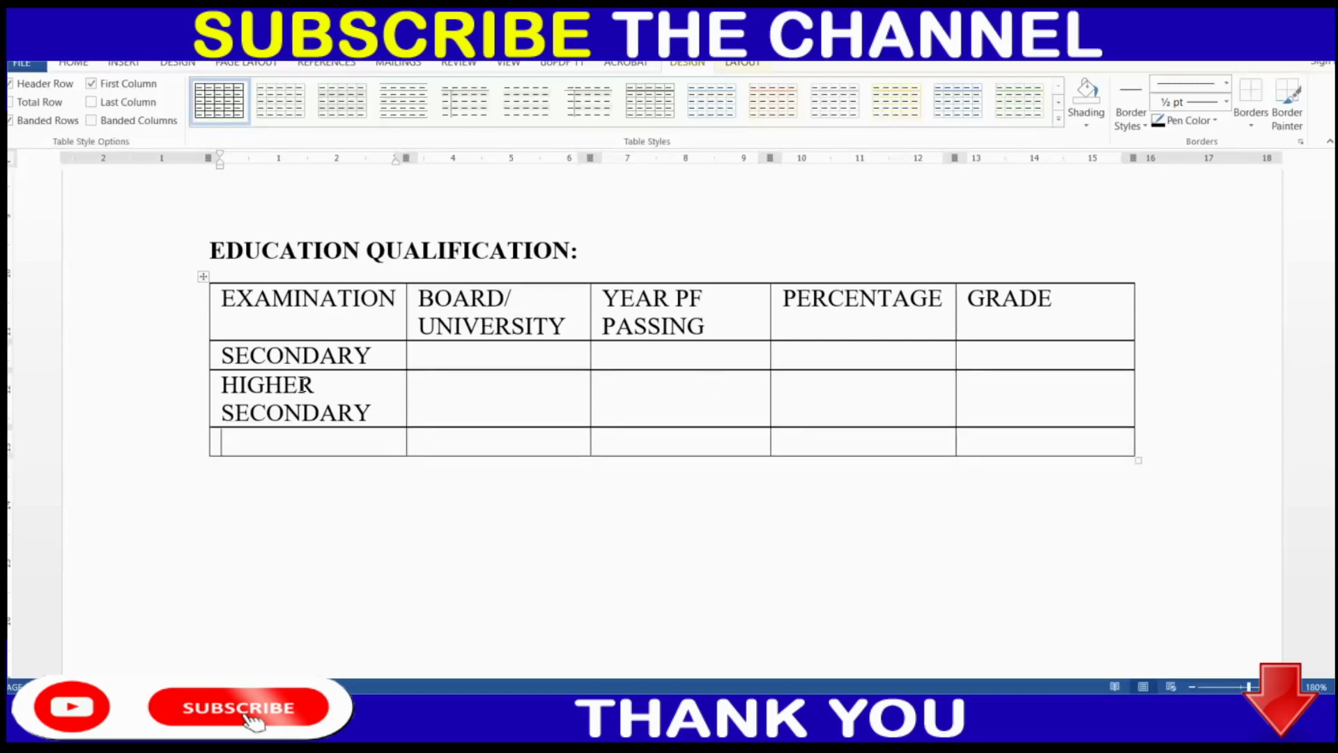
# Add B.Sc and M.Sc as the next rows of the education table.
pyautogui.write('BSC')
pyautogui.press('BackSpace')
pyautogui.press('BackSpace')
pyautogui.write('.Sc')
pyautogui.press('Tab')
pyautogui.press('Tab')
pyautogui.press('Tab')
pyautogui.press('Tab')
pyautogui.press('Tab')
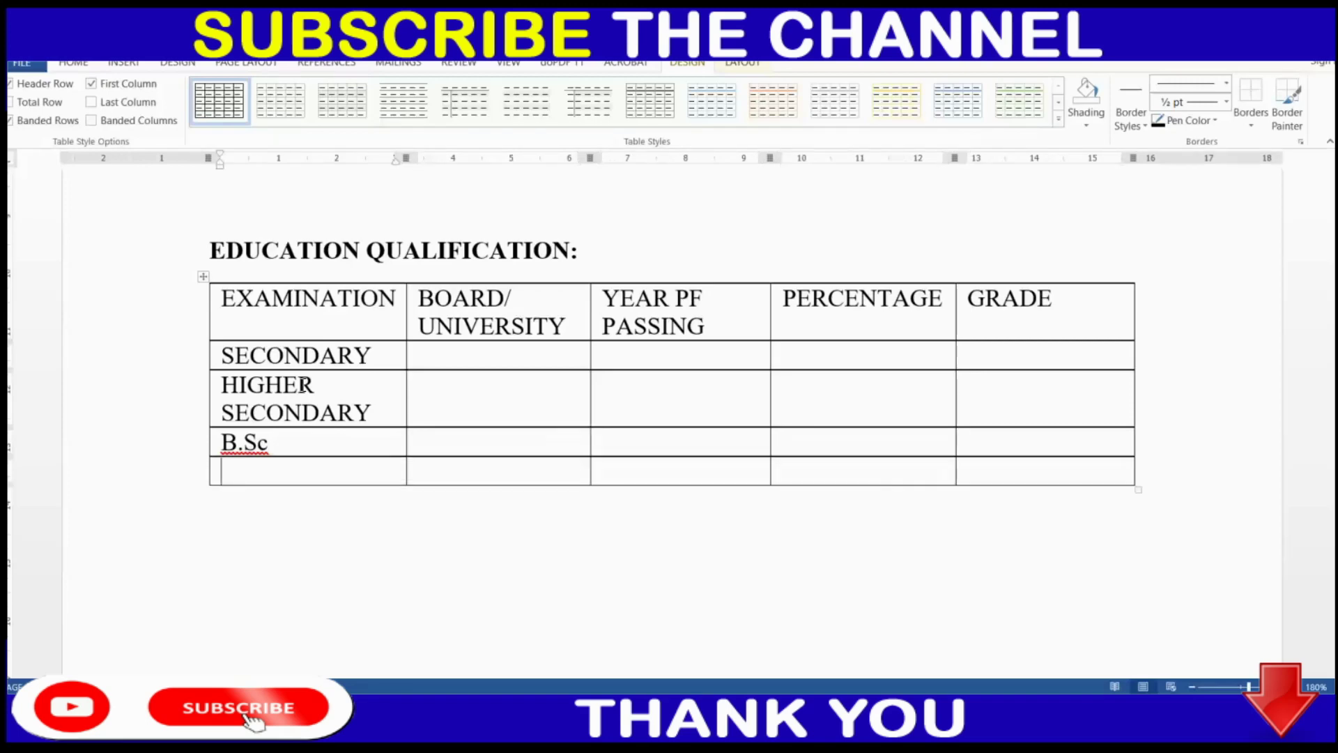
pyautogui.write('M')
pyautogui.write('A')
pyautogui.press('BackSpace')
pyautogui.write('.')
pyautogui.write(' s')
pyautogui.press('BackSpace')
pyautogui.press('BackSpace')
pyautogui.write('s')
pyautogui.press('BackSpace')
pyautogui.write('Sc')
# Add a blank line below the education table.
pyautogui.click(272, 531)
pyautogui.press('Return')
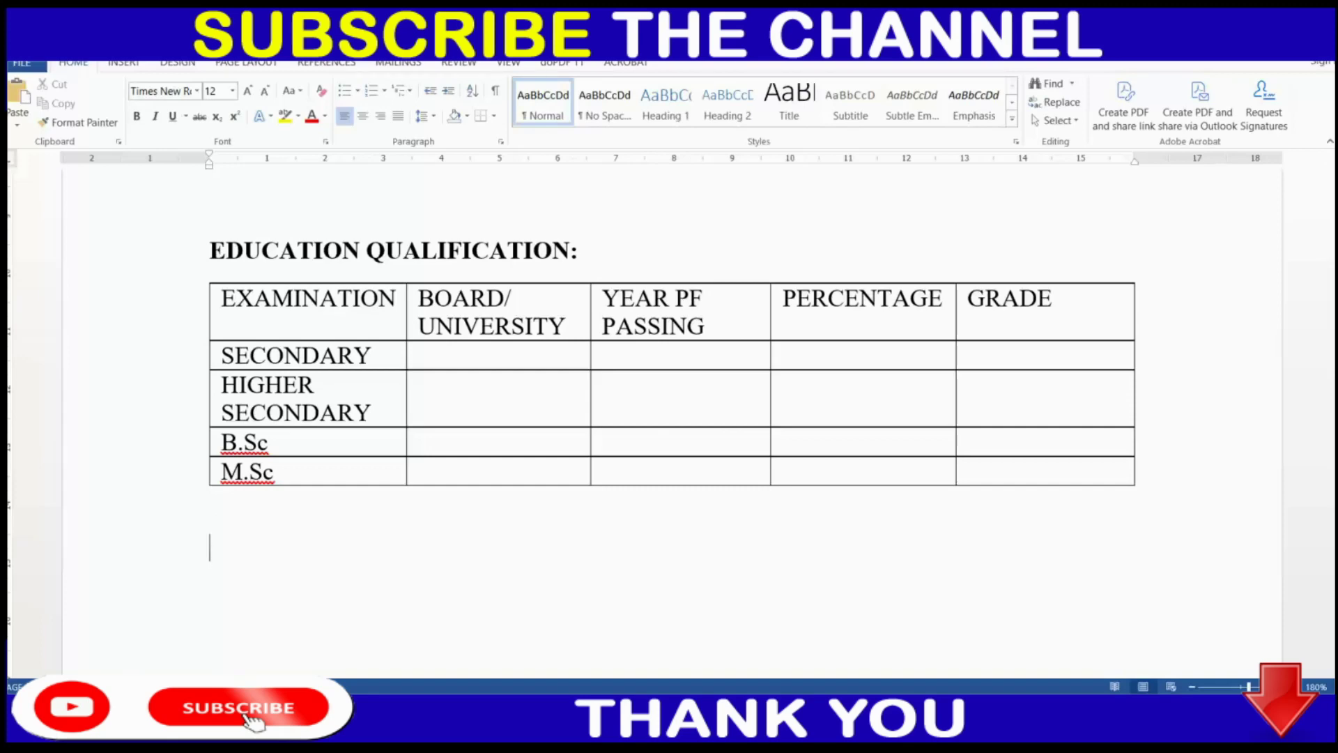
pyautogui.moveTo(1054, 328)
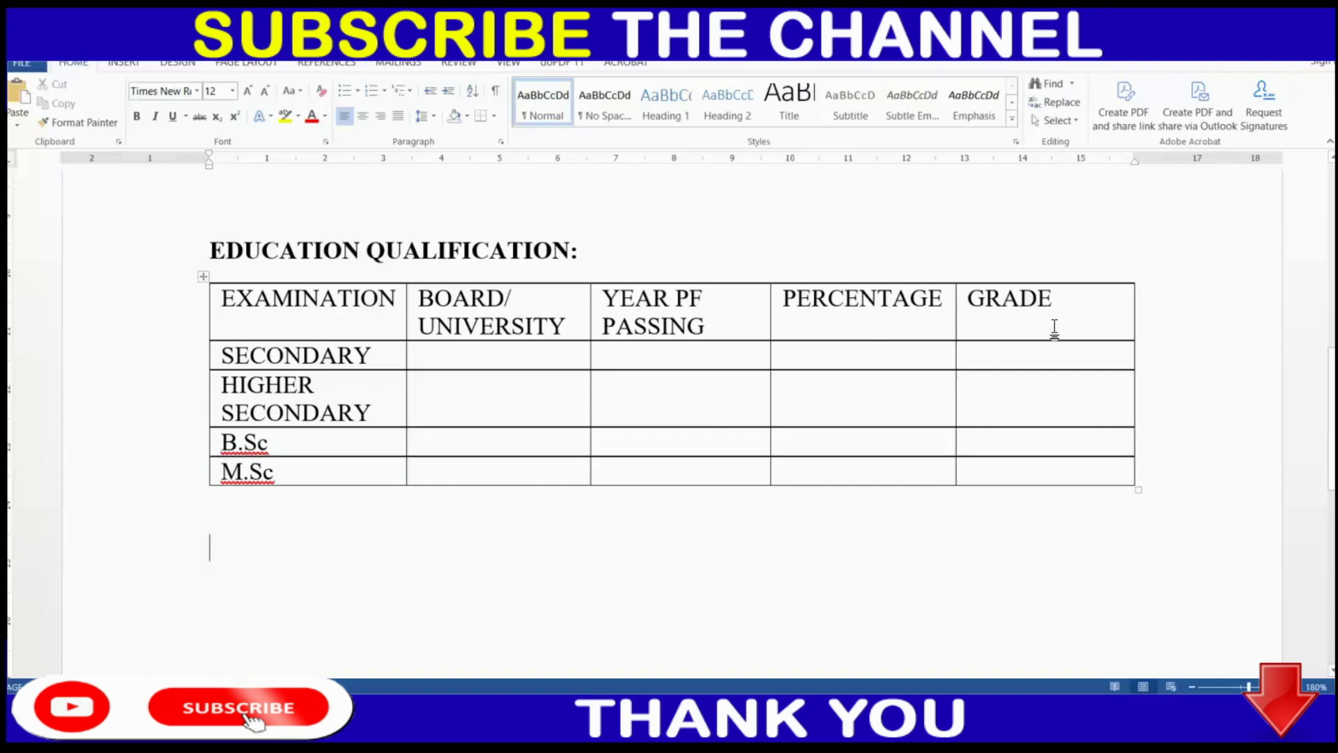
pyautogui.scroll(-1, 888, 412)
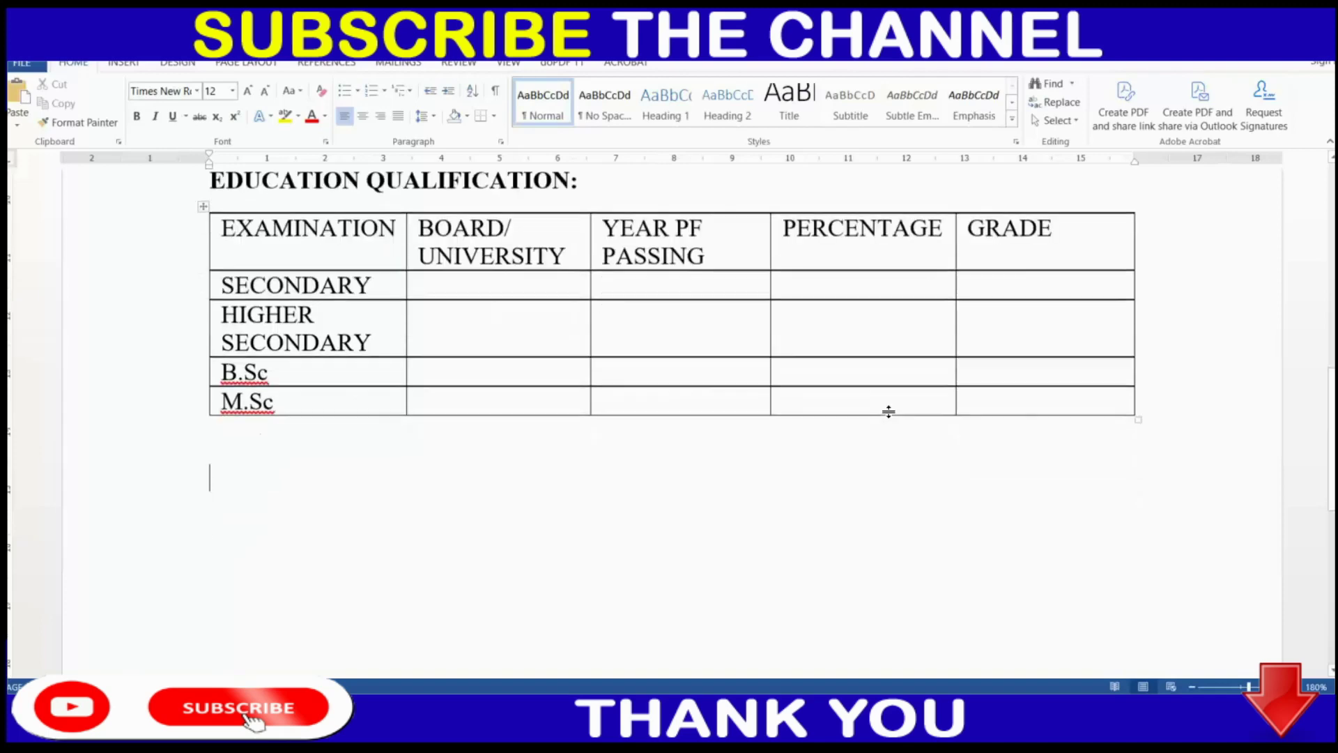
# Apply larger line spacing to the whole education table to make rows taller.
pyautogui.scroll(1, 449, 481)
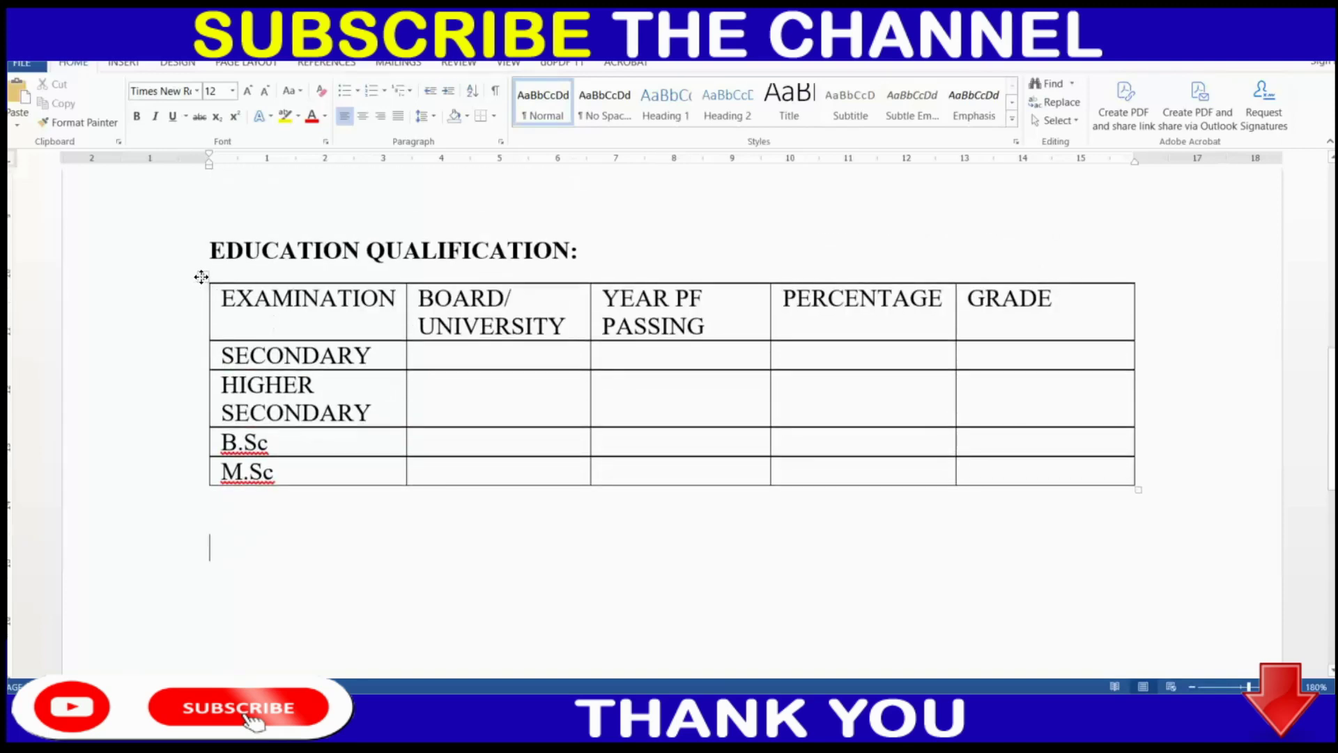
pyautogui.click(201, 277)
pyautogui.click(421, 115)
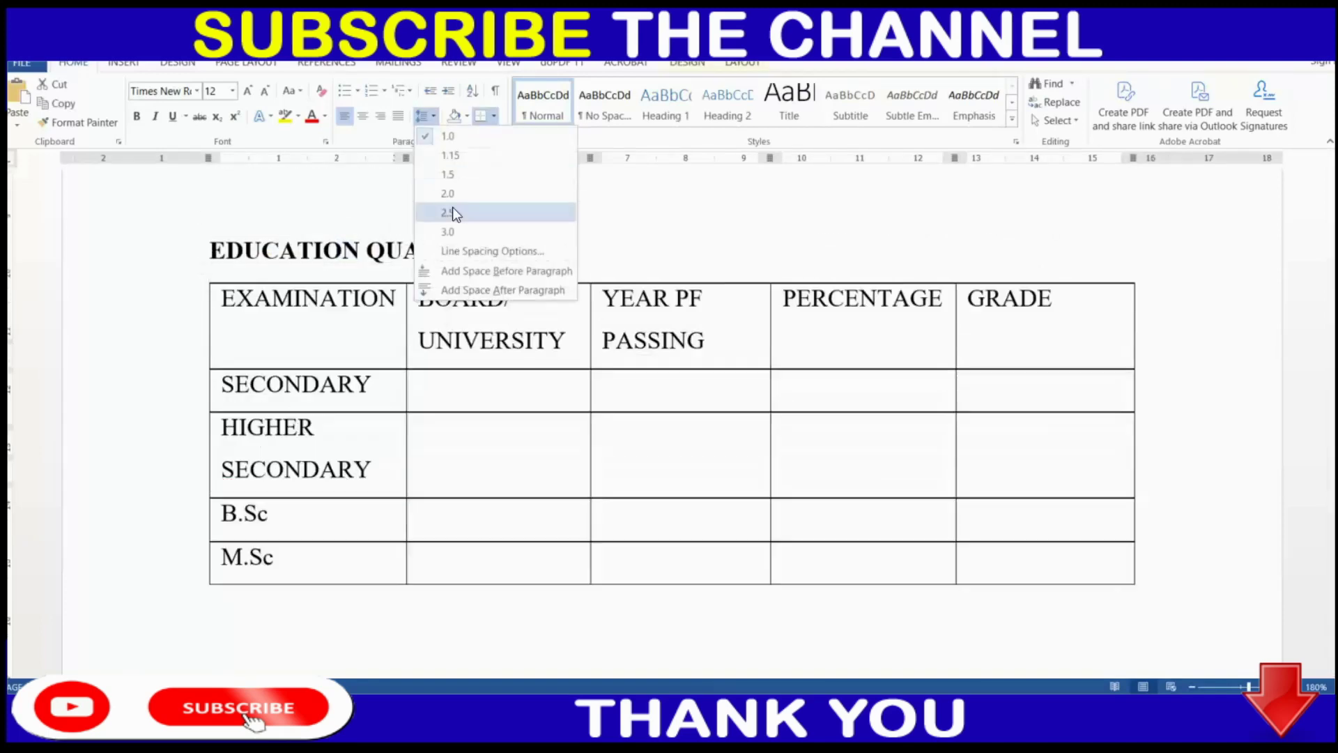
pyautogui.click(453, 182)
pyautogui.scroll(-1, 467, 411)
pyautogui.click(397, 567)
pyautogui.click(203, 203)
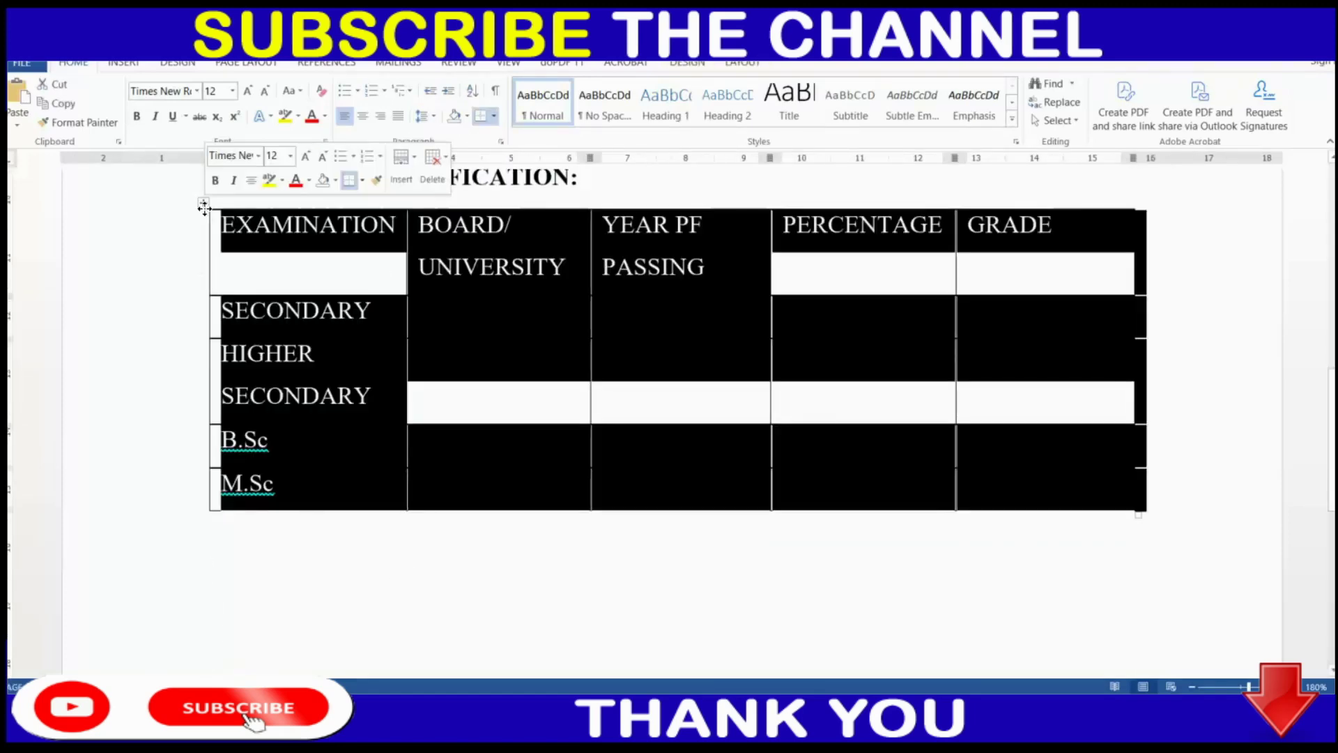
pyautogui.click(499, 325)
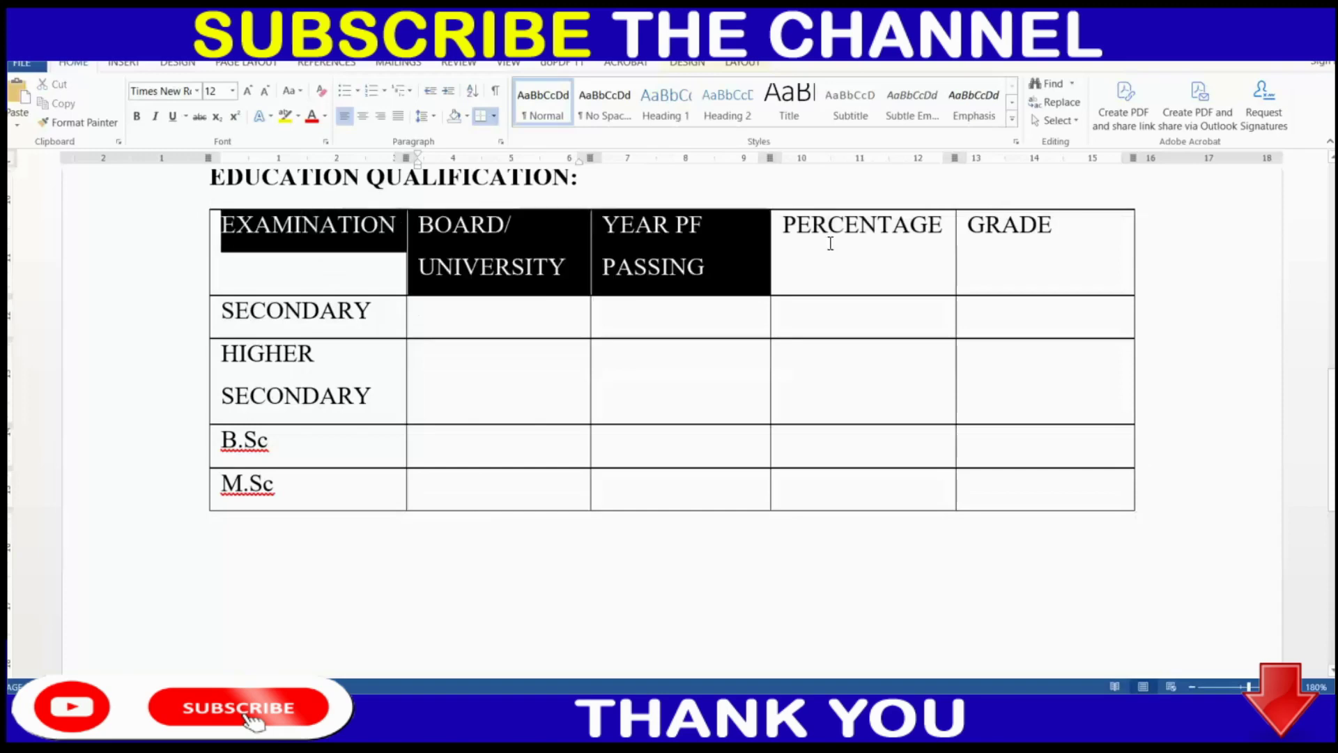
# Align the header row EXAMINATION through GRADE to Align Center in its cells.
pyautogui.moveTo(313, 248); pyautogui.dragTo(1004, 251)
pyautogui.click(741, 63)
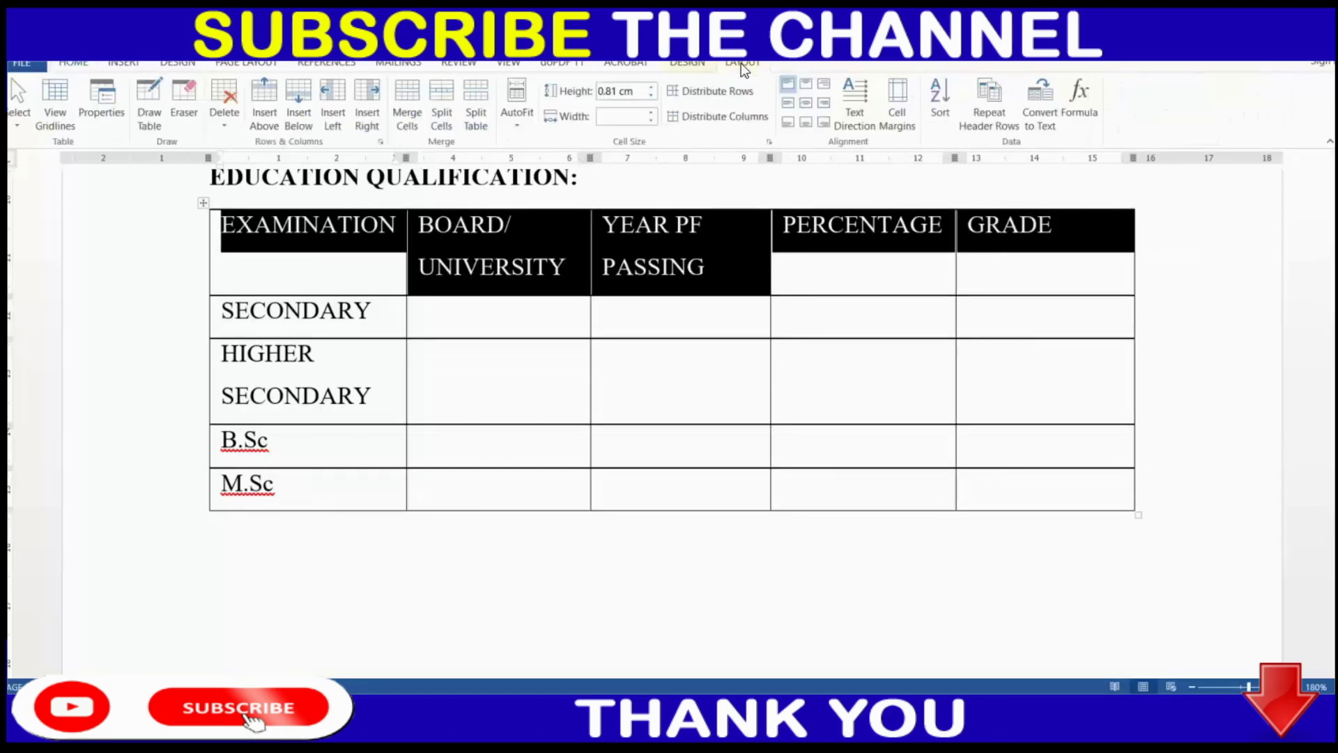
pyautogui.click(806, 102)
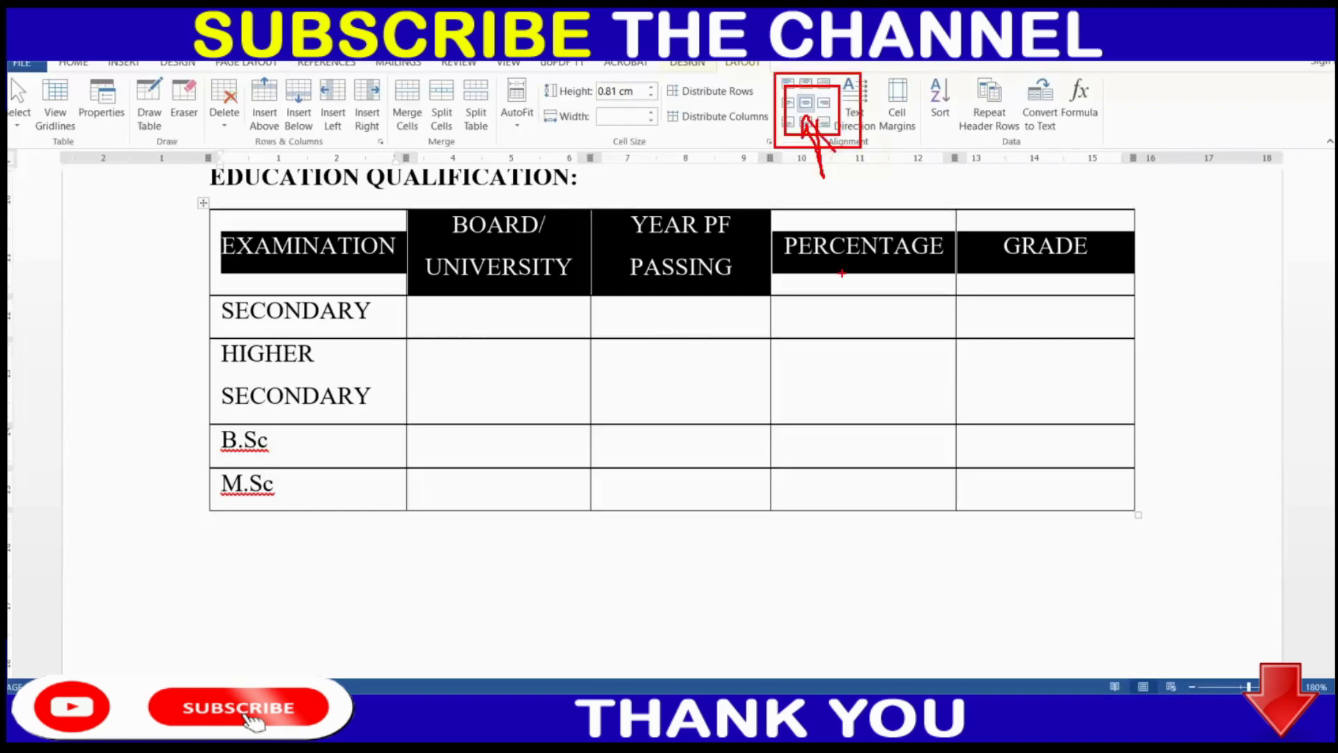
pyautogui.click(708, 324)
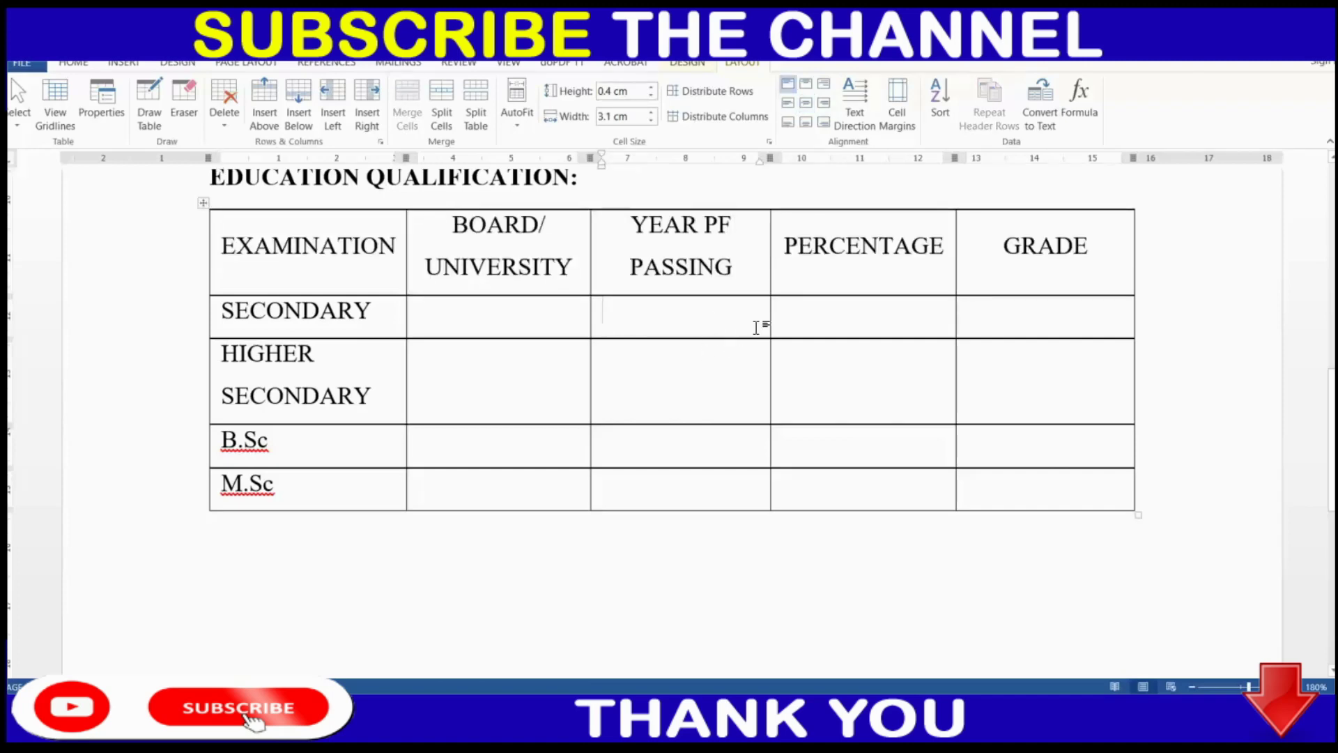
pyautogui.scroll(-2, 756, 327)
pyautogui.click(264, 523)
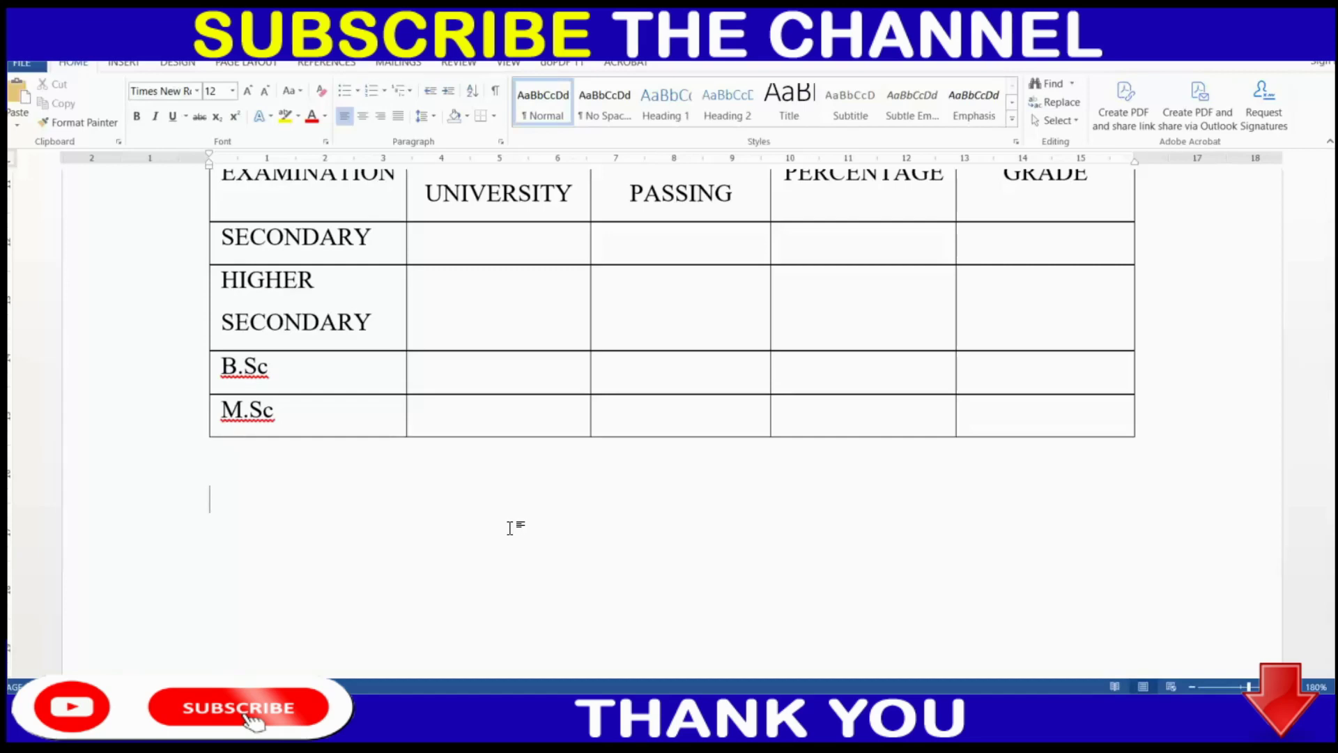
# Type the heading OTHER'S QUALIFICATION:- below the education table.
pyautogui.scroll(-3, 510, 529)
pyautogui.scroll(-2, 510, 528)
pyautogui.scroll(3, 511, 529)
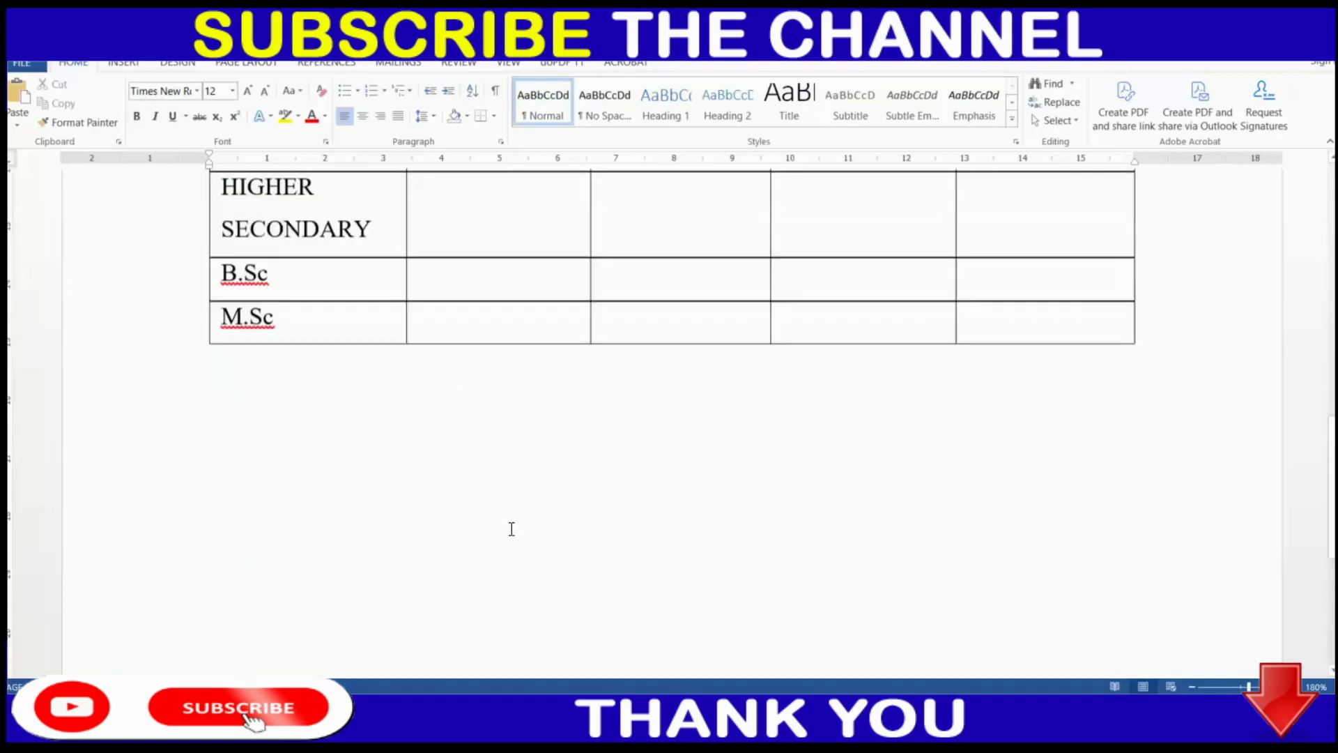
pyautogui.scroll(1, 512, 529)
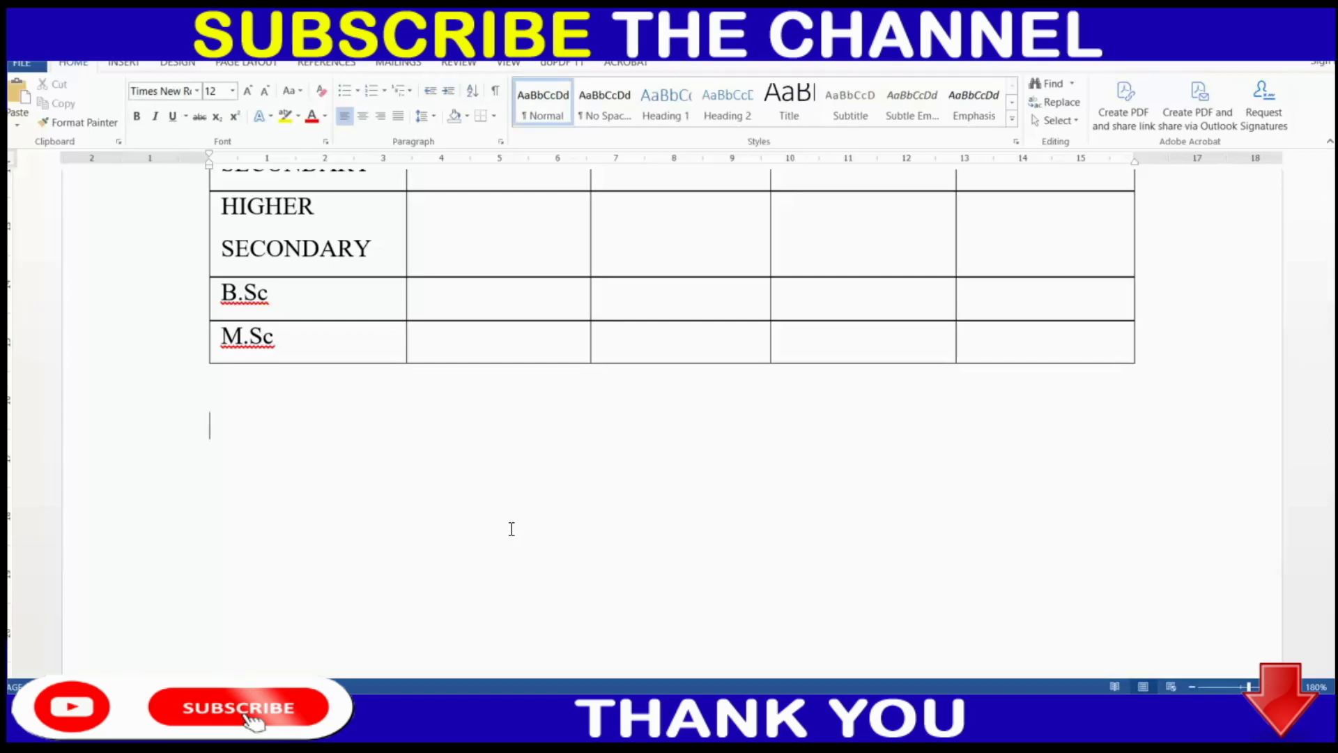
pyautogui.write('O')
pyautogui.write('THER;’S')
pyautogui.press('BackSpace')
pyautogui.write(";'S")
pyautogui.press('BackSpace')
pyautogui.press('BackSpace')
pyautogui.press('BackSpace')
pyautogui.write('S Q')
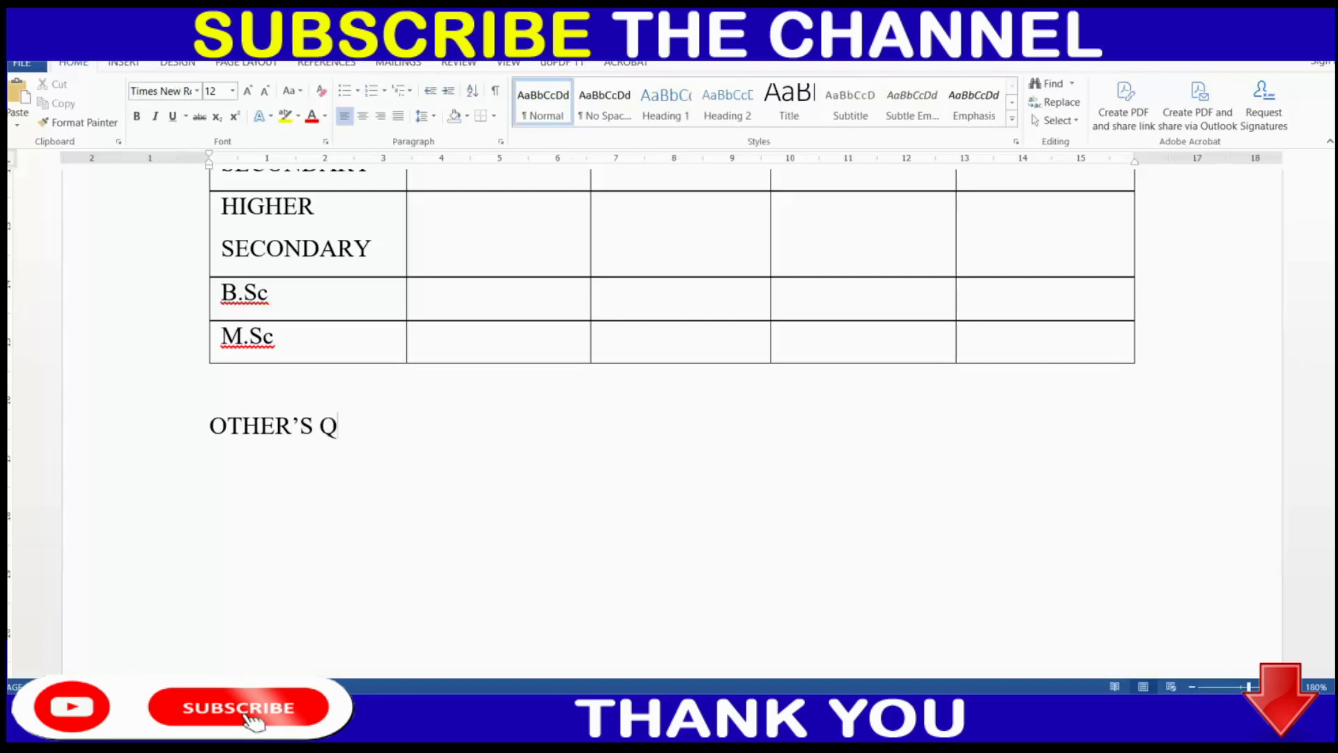
pyautogui.write('UALIFICATION:-')
pyautogui.press('Return')
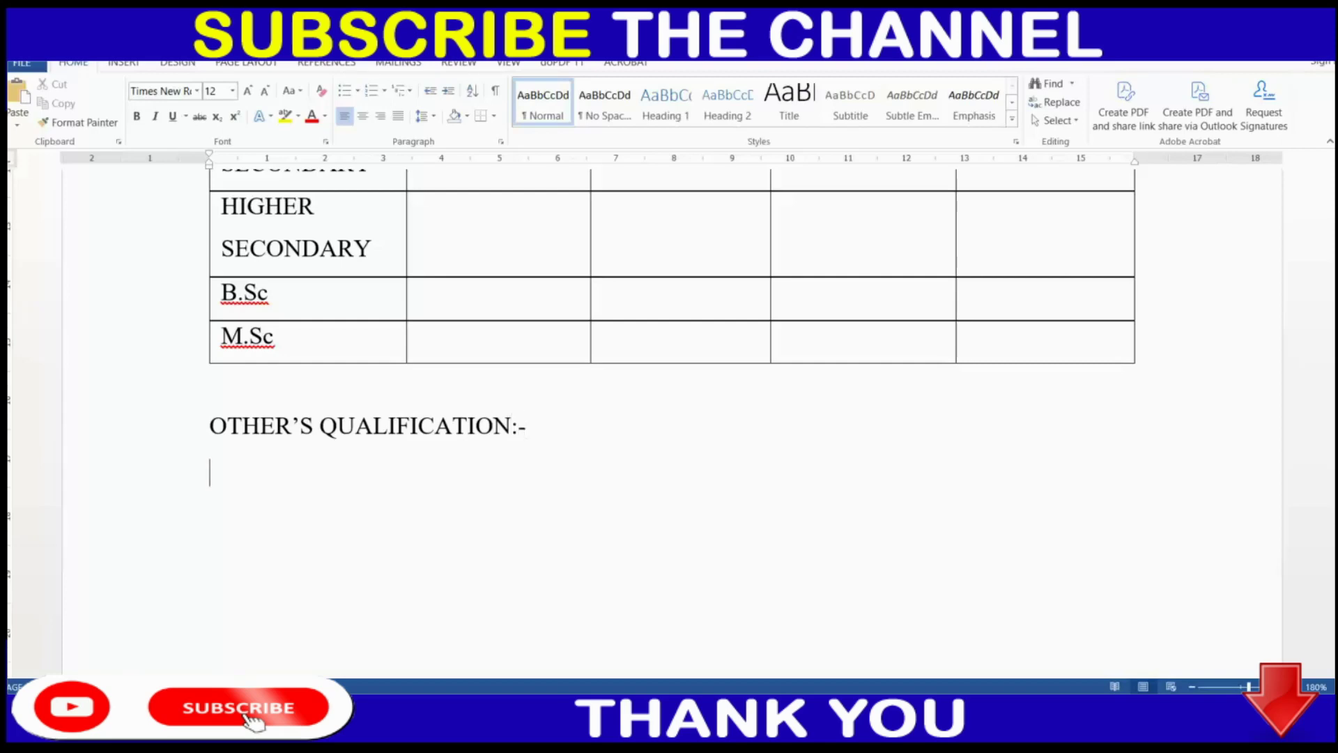
# Add the EXPERIENCE:- heading on the next line.
pyautogui.write('EX')
pyautogui.write('PERIENCE')
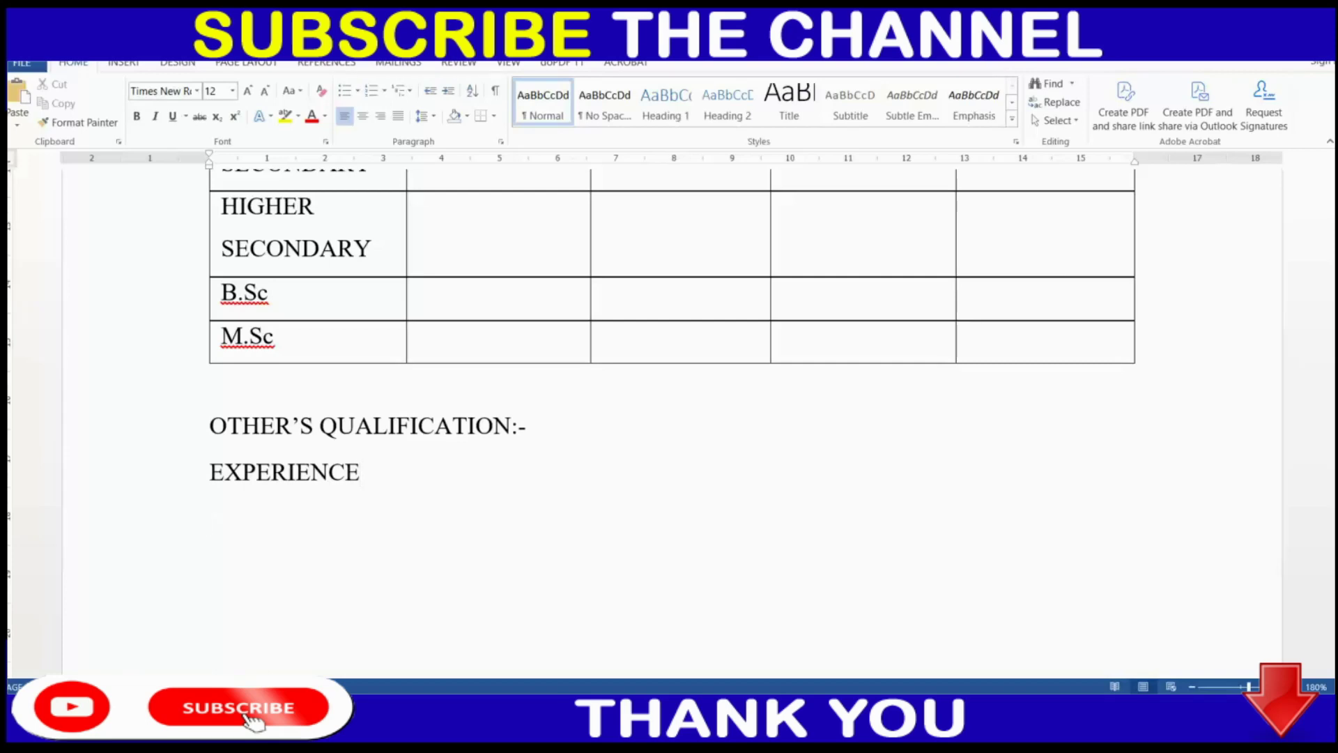
pyautogui.click(419, 480)
pyautogui.write(':-')
pyautogui.click(124, 64)
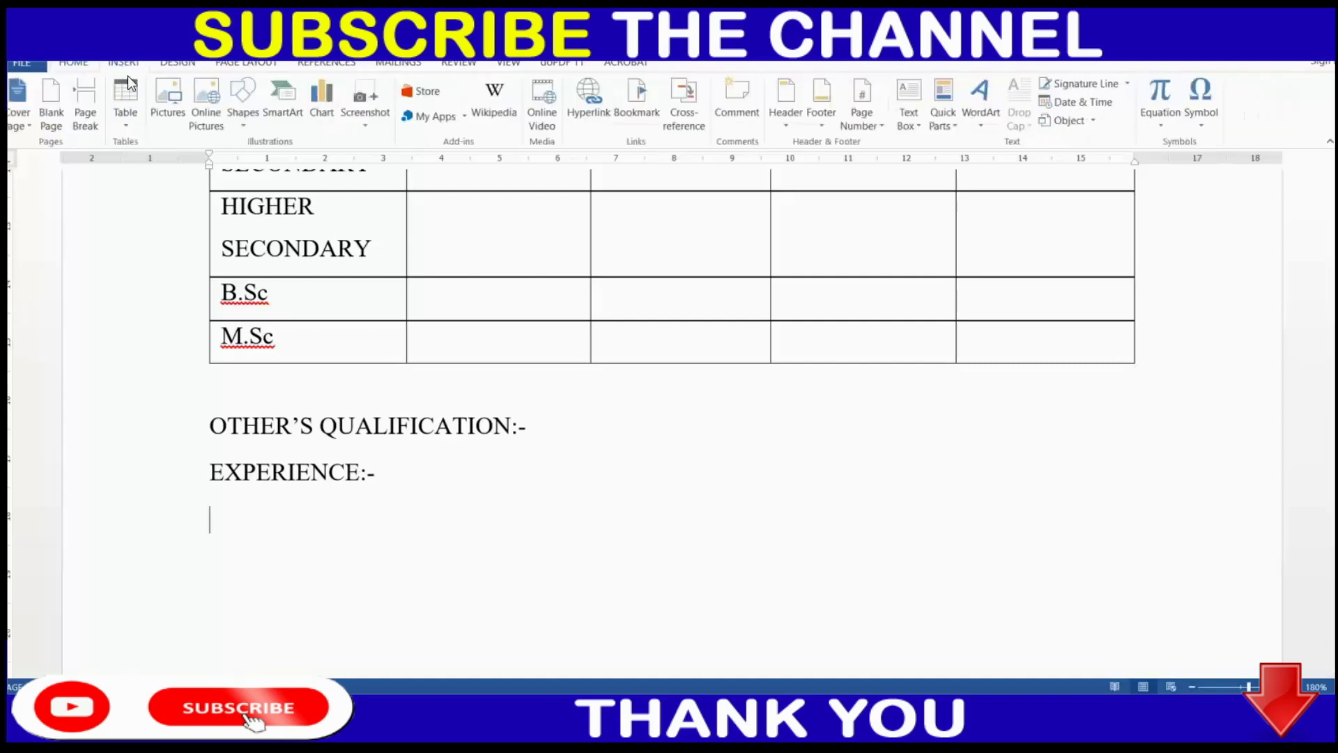
# Insert a 4-column table headed SL NO, COMPANY NAME, POSITION, WORKING PERIOD.
pyautogui.click(115, 99)
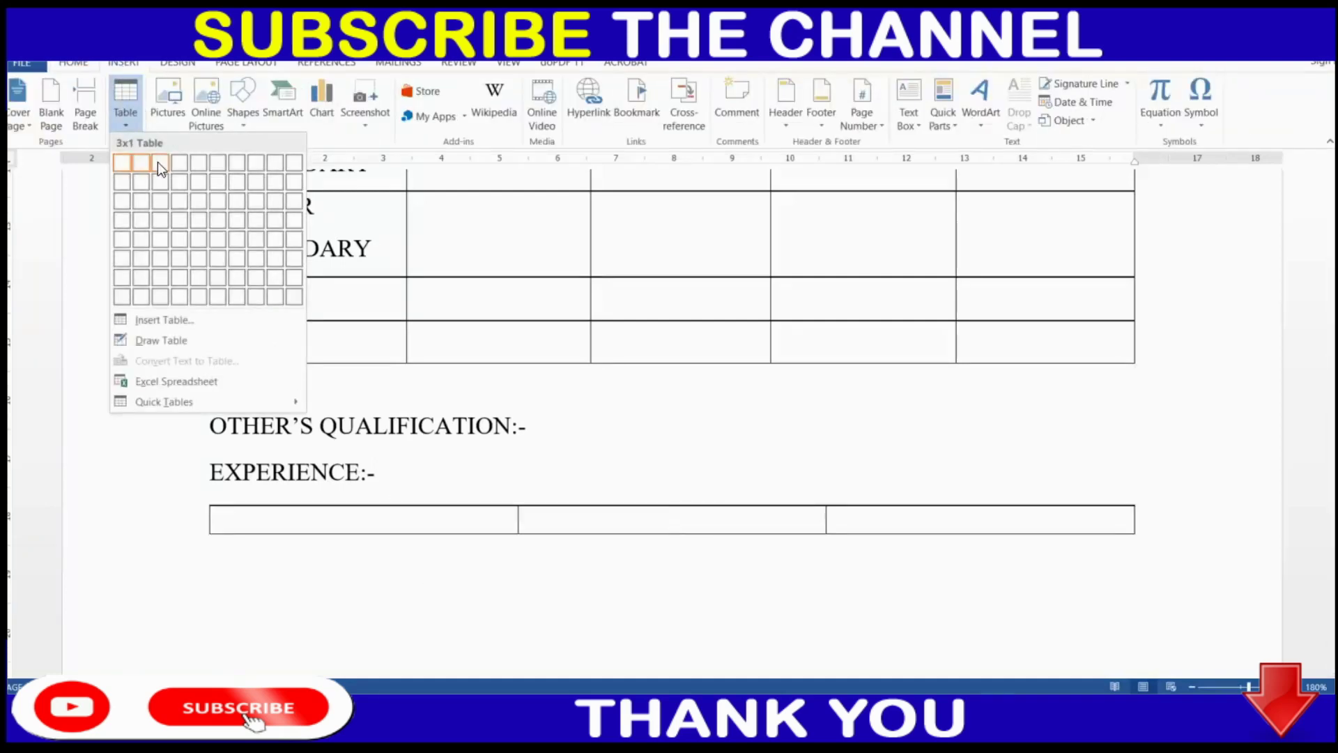
pyautogui.click(179, 161)
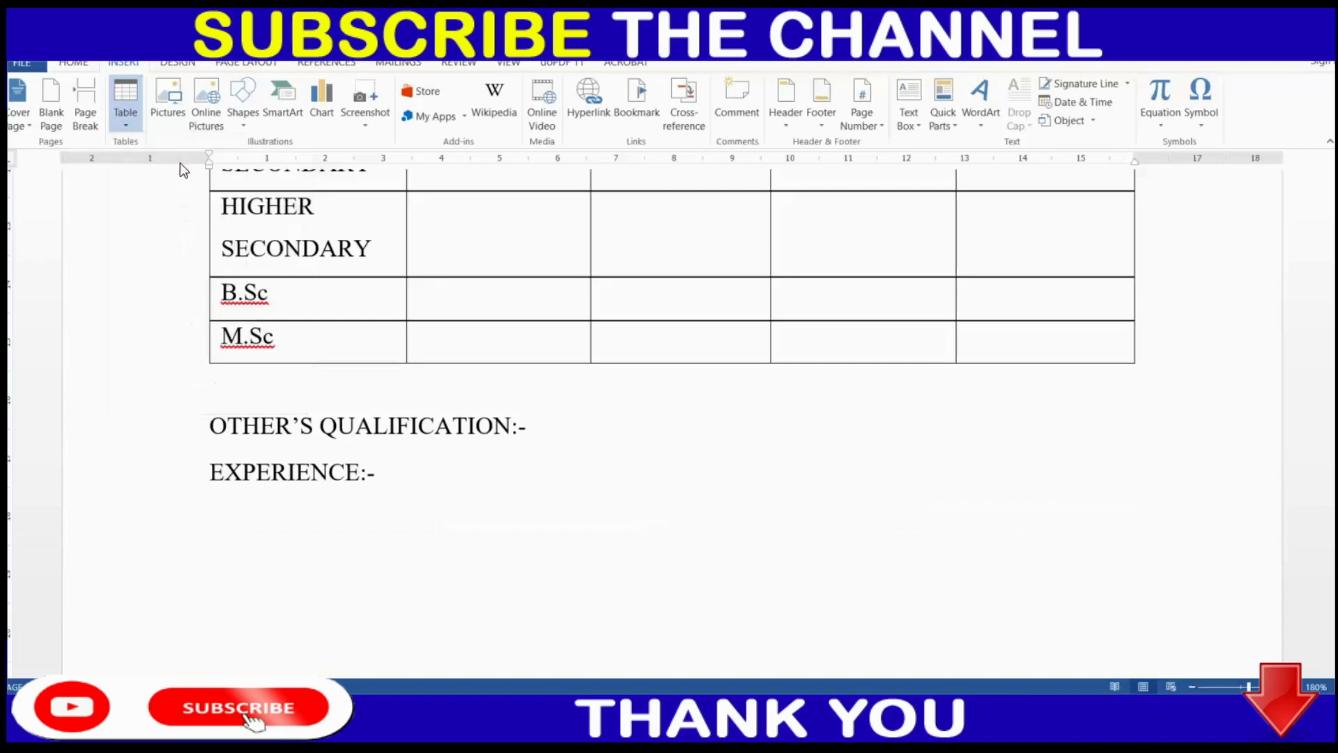
pyautogui.scroll(-1, 567, 488)
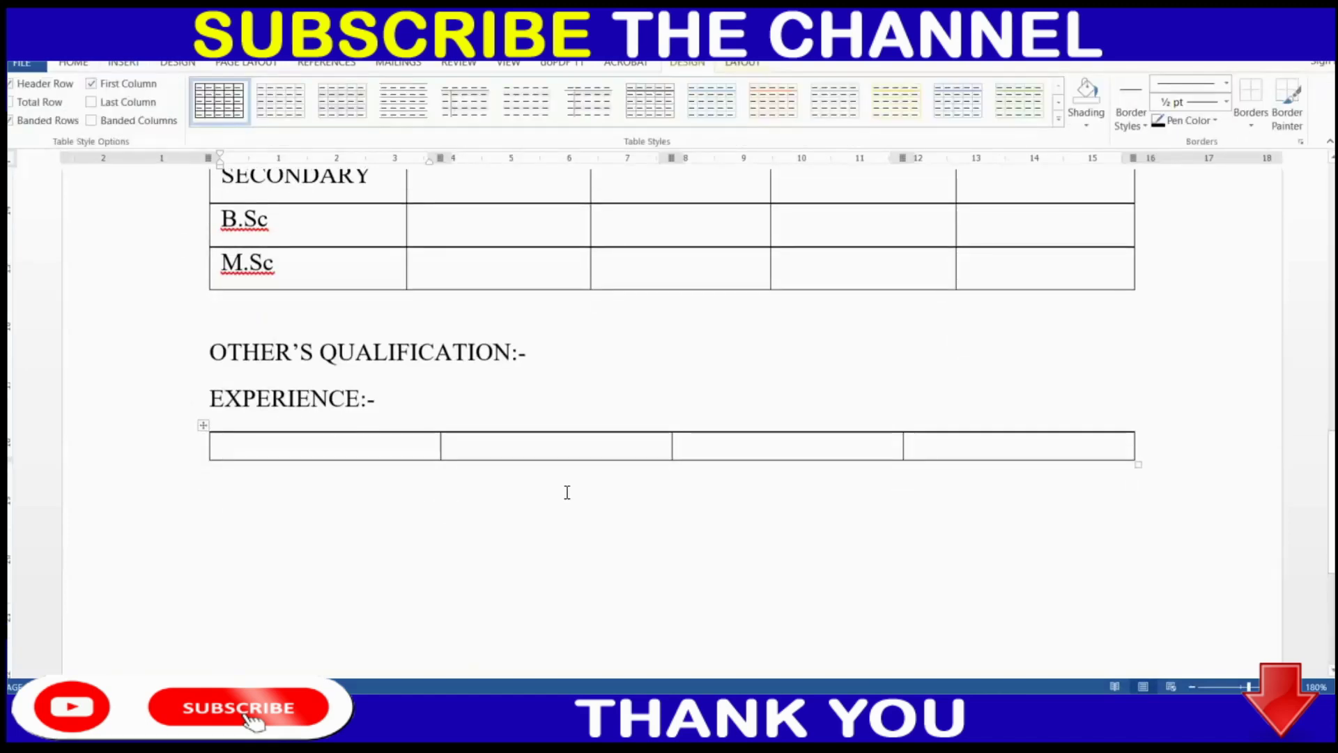
pyautogui.write('SL NO')
pyautogui.press('Tab')
pyautogui.write('COMPA')
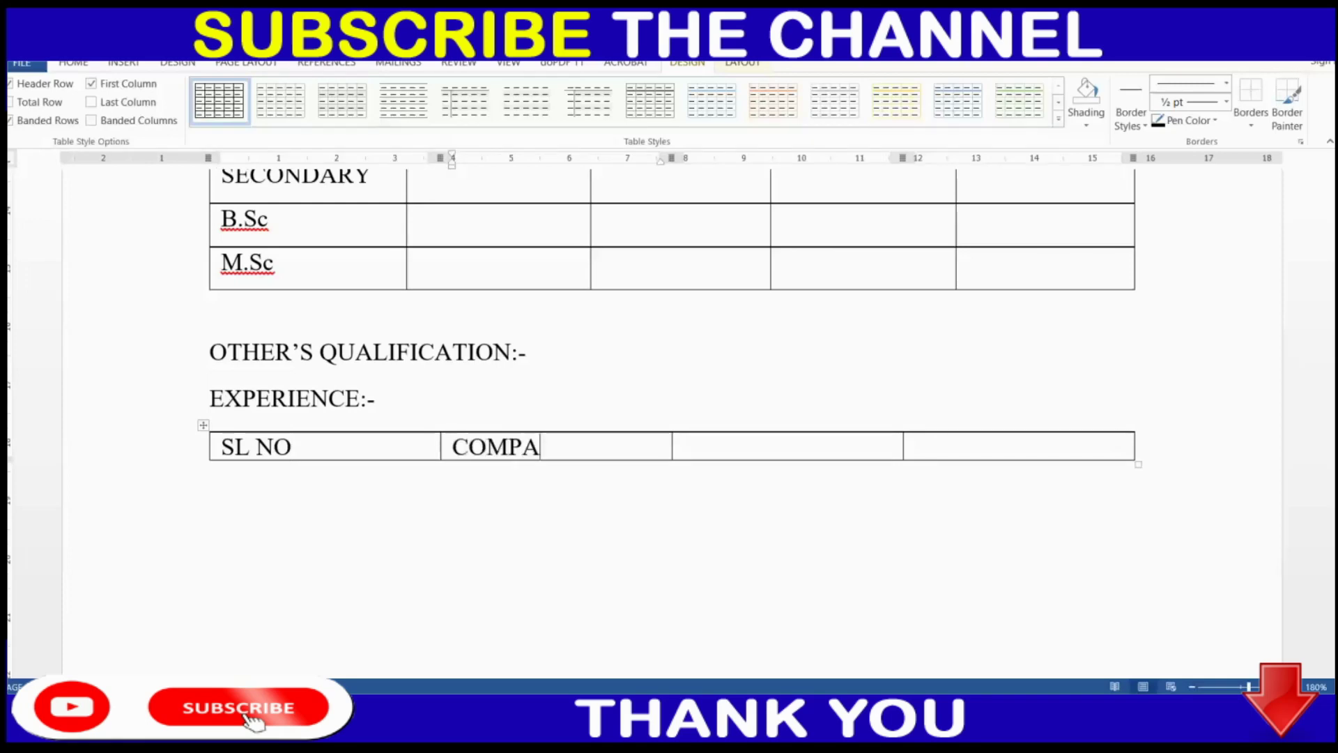
pyautogui.write('NY NAME')
pyautogui.press('Tab')
pyautogui.write('POSITION')
pyautogui.press('Tab')
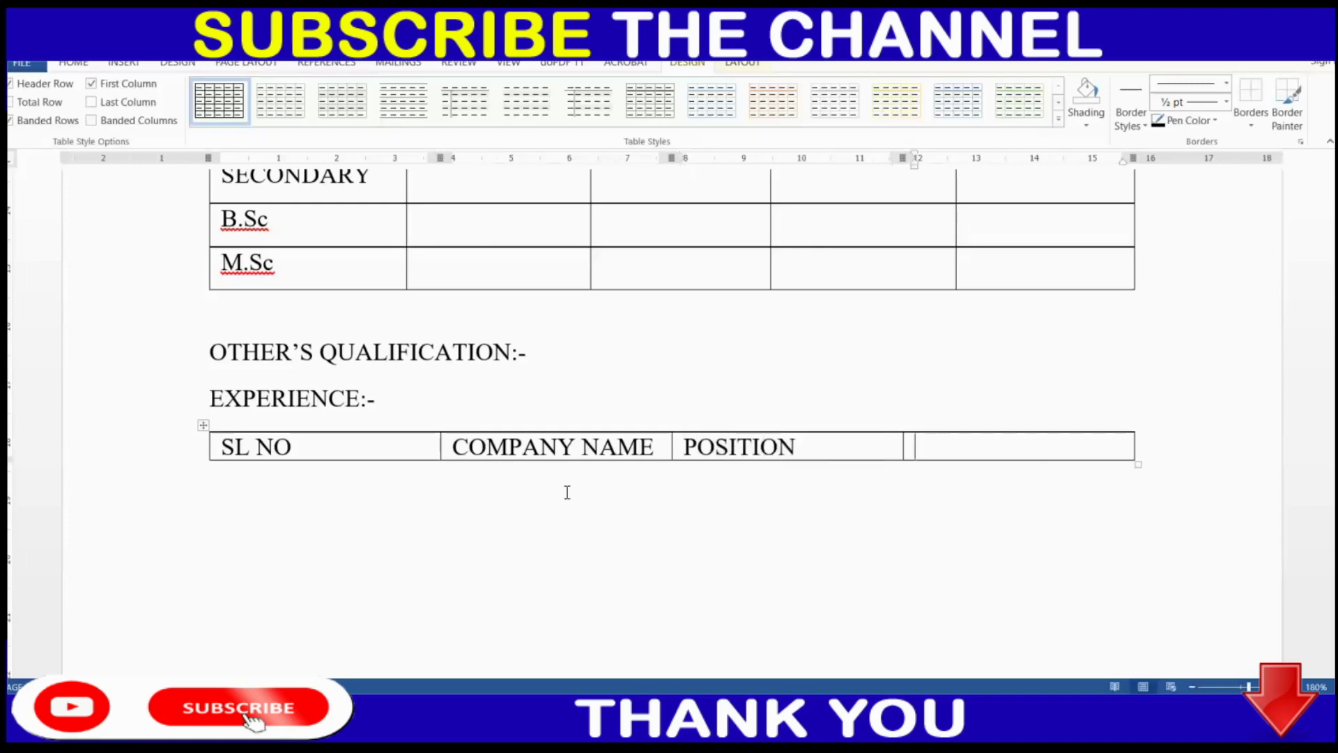
pyautogui.write('WOR')
pyautogui.write('KING PERIOD')
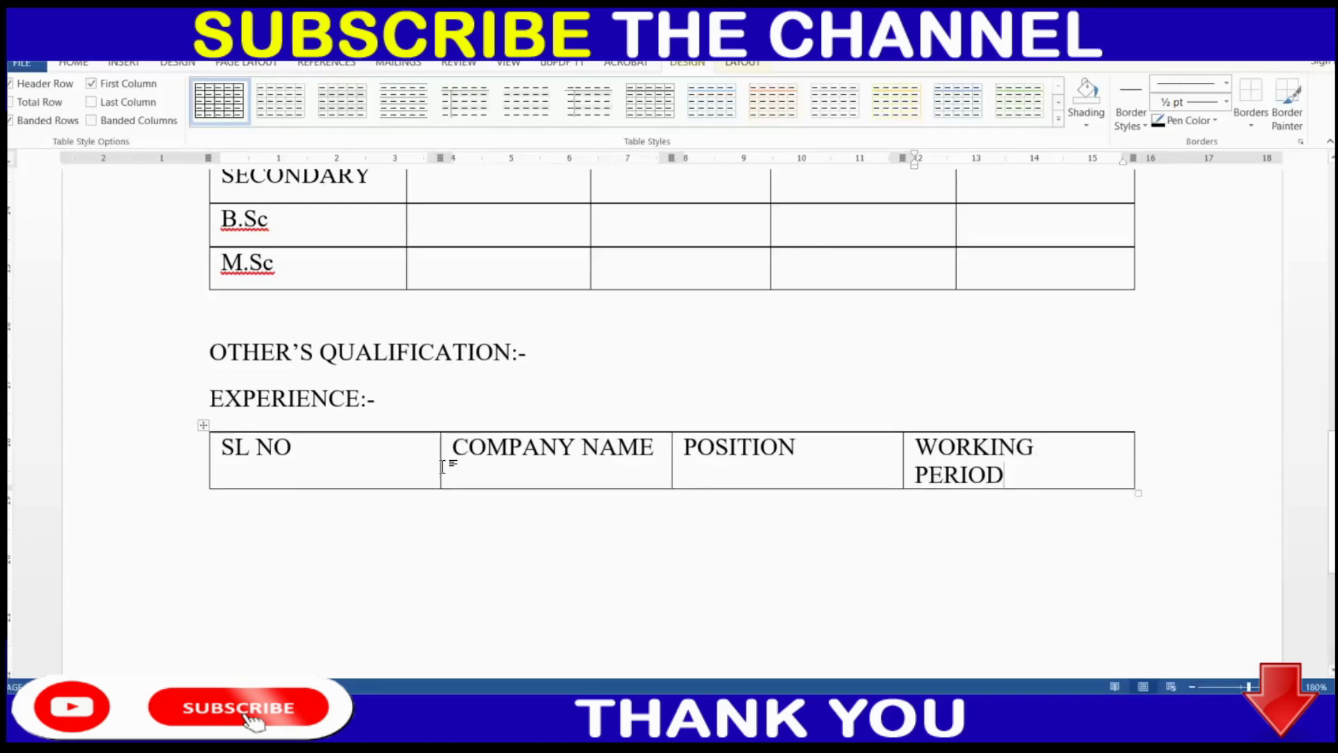
# Resize the columns so WORKING PERIOD fits on one line, and add empty rows.
pyautogui.moveTo(441, 465); pyautogui.dragTo(340, 465)
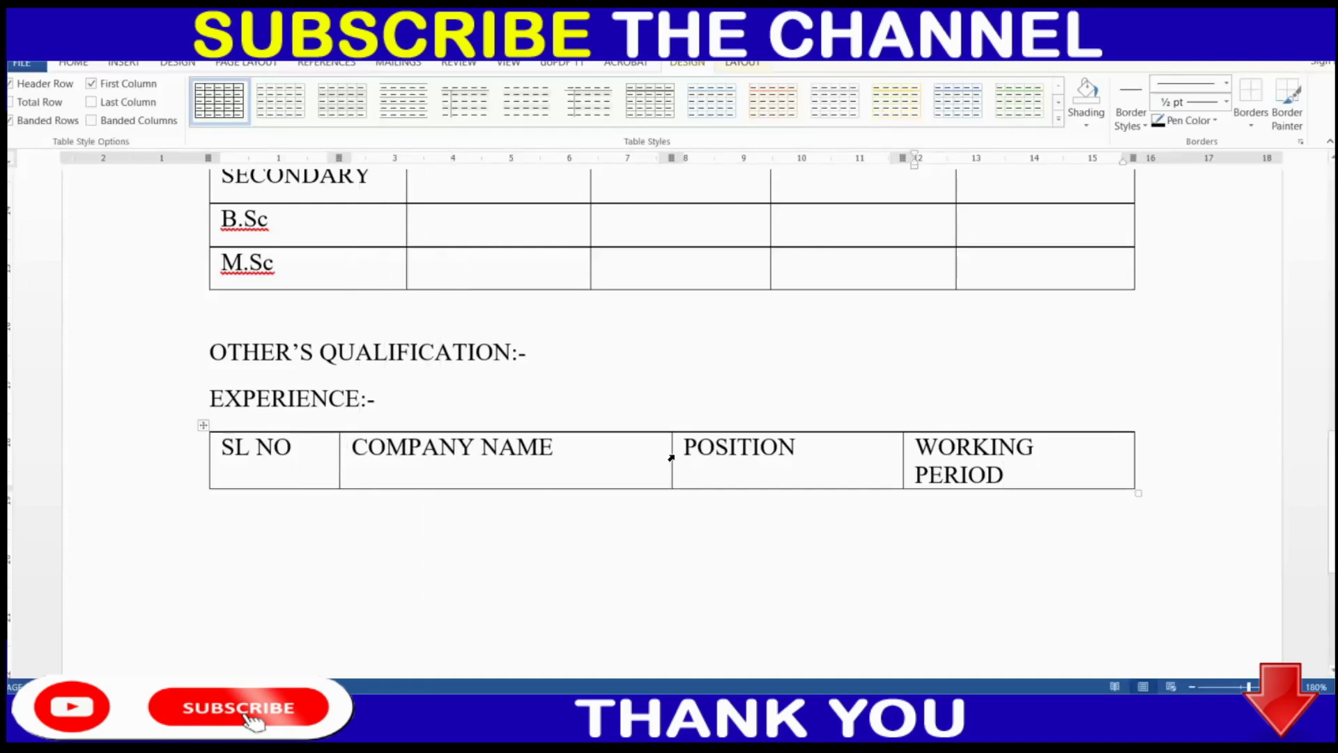
pyautogui.moveTo(672, 455); pyautogui.dragTo(602, 455)
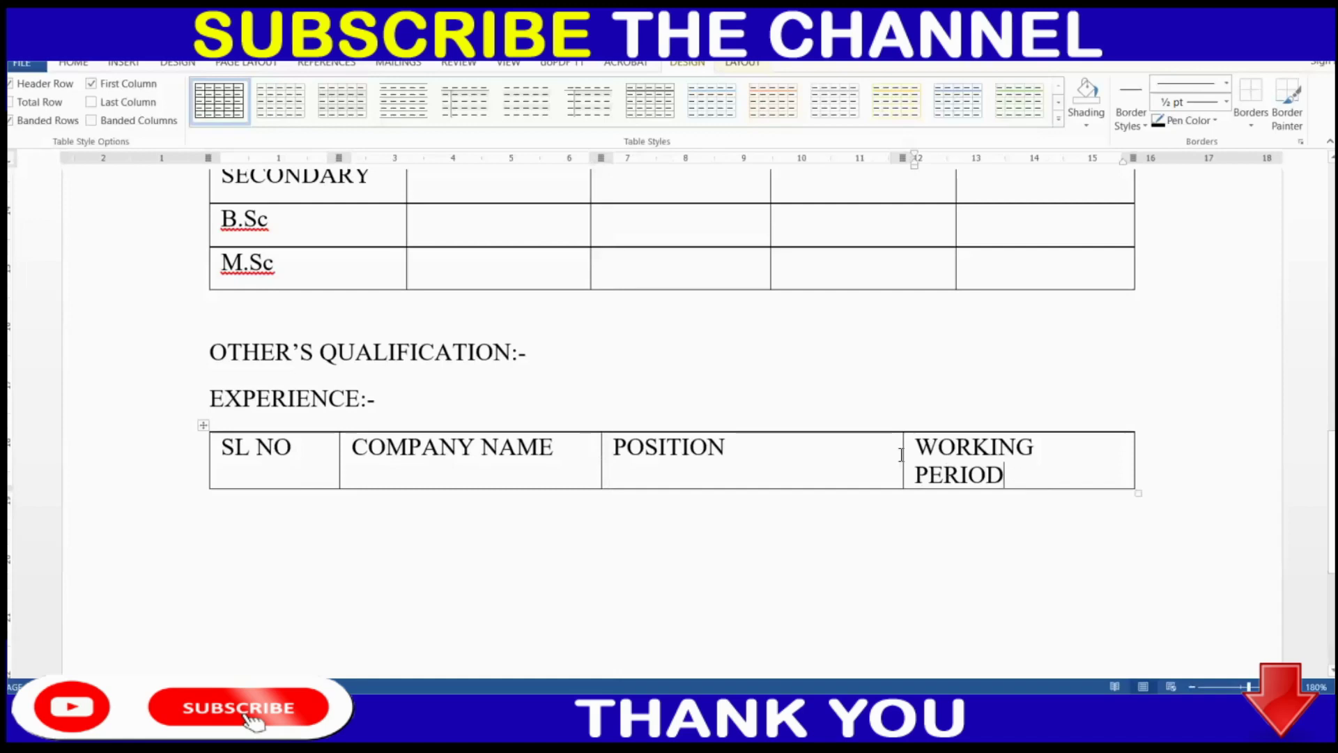
pyautogui.moveTo(903, 458); pyautogui.dragTo(849, 459)
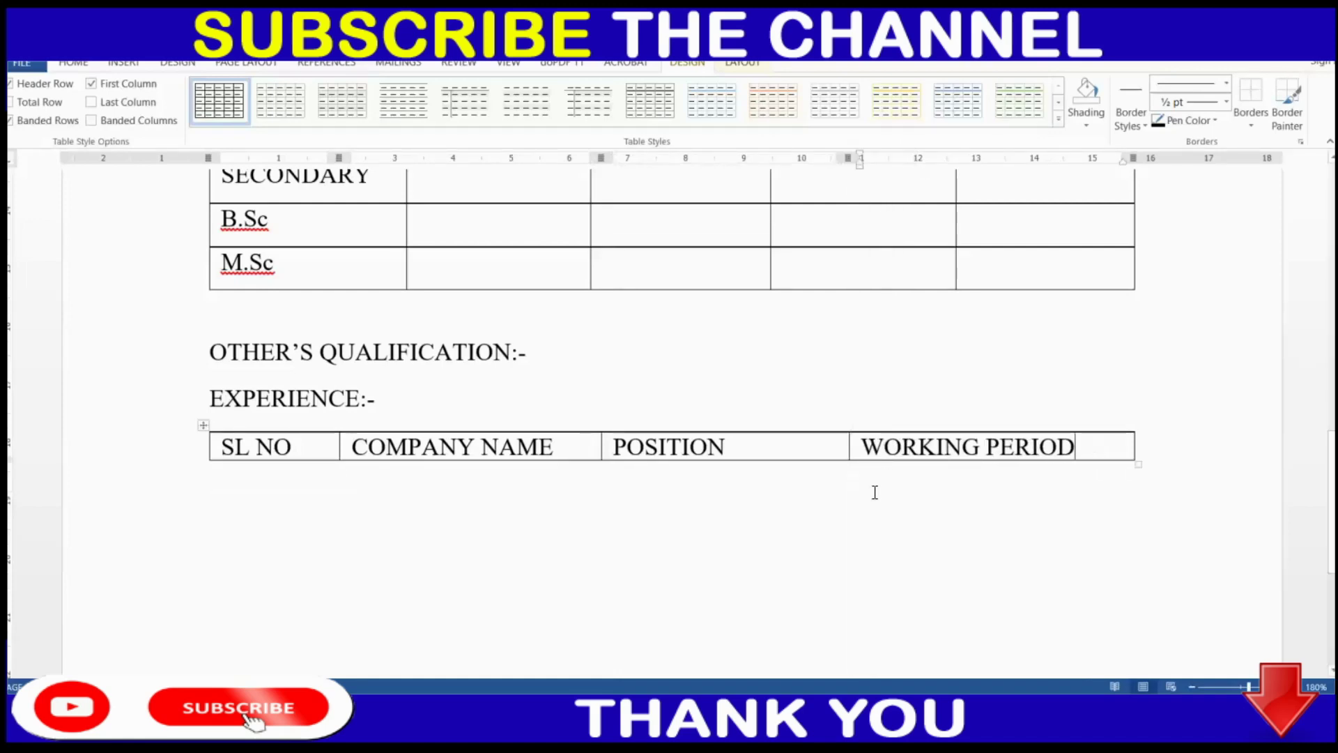
pyautogui.press('Tab')
pyautogui.press('Tab')
pyautogui.press('Tab')
pyautogui.press('Tab')
pyautogui.press('Tab')
pyautogui.press('Tab')
pyautogui.press('Tab')
pyautogui.press('Tab')
pyautogui.press('Tab')
pyautogui.press('Tab')
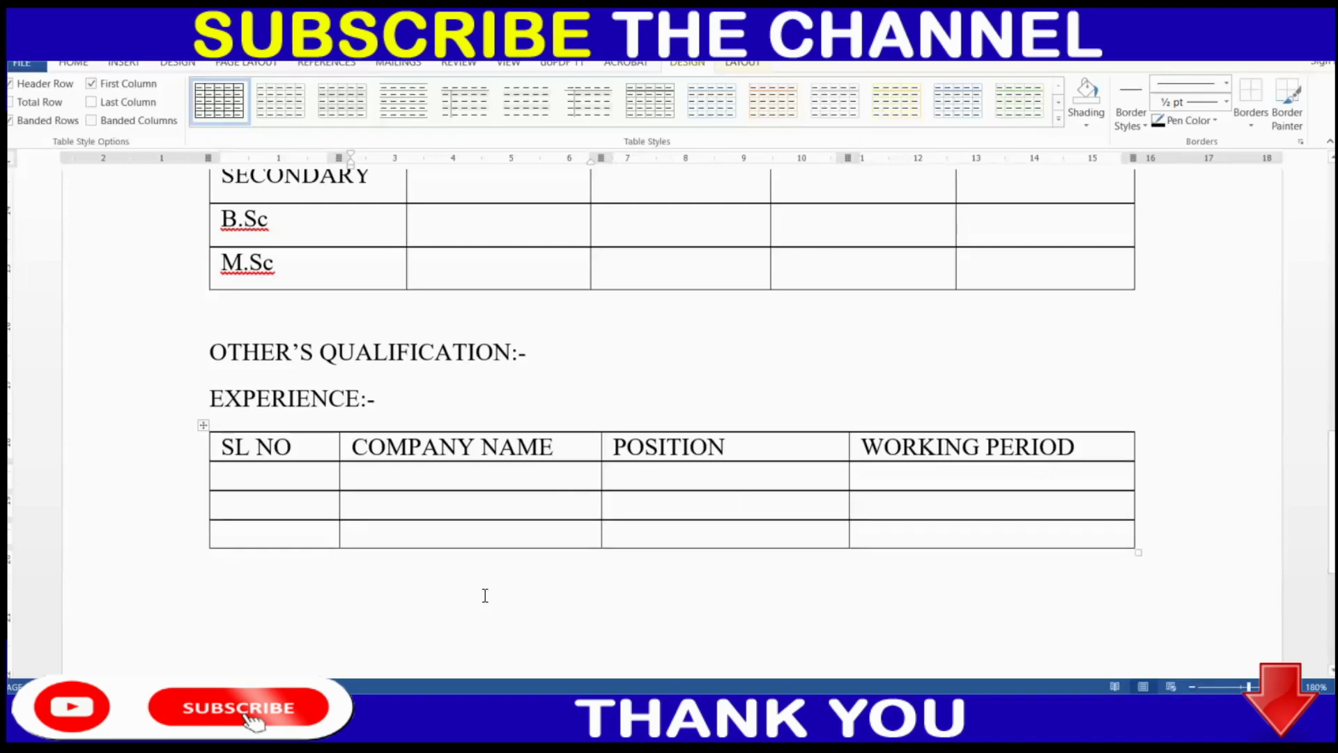
pyautogui.scroll(-1, 385, 537)
# Number the rows 1., 2., 3. under SL NO and add an empty line below the table.
pyautogui.click(278, 403)
pyautogui.write('1.')
pyautogui.press('Down')
pyautogui.write('2.')
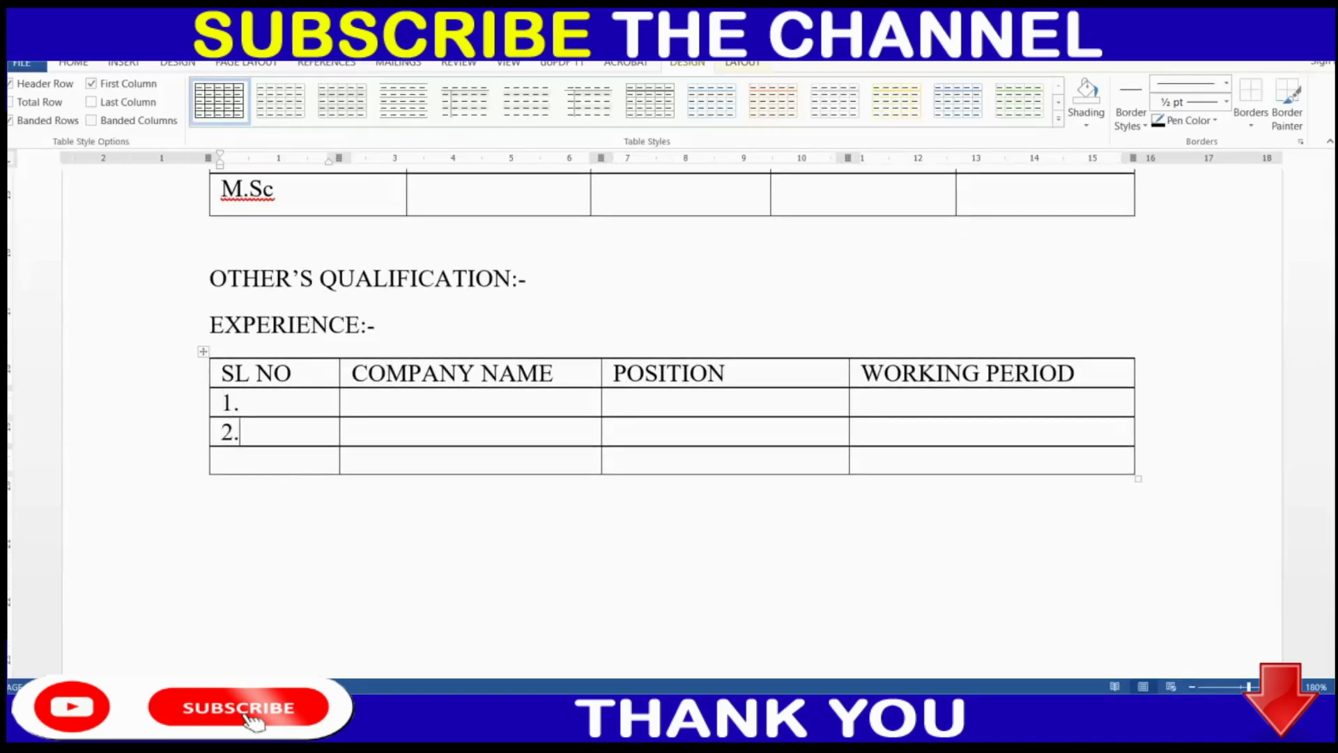
pyautogui.press('Down')
pyautogui.write('3.')
pyautogui.click(290, 514)
pyautogui.press('Return')
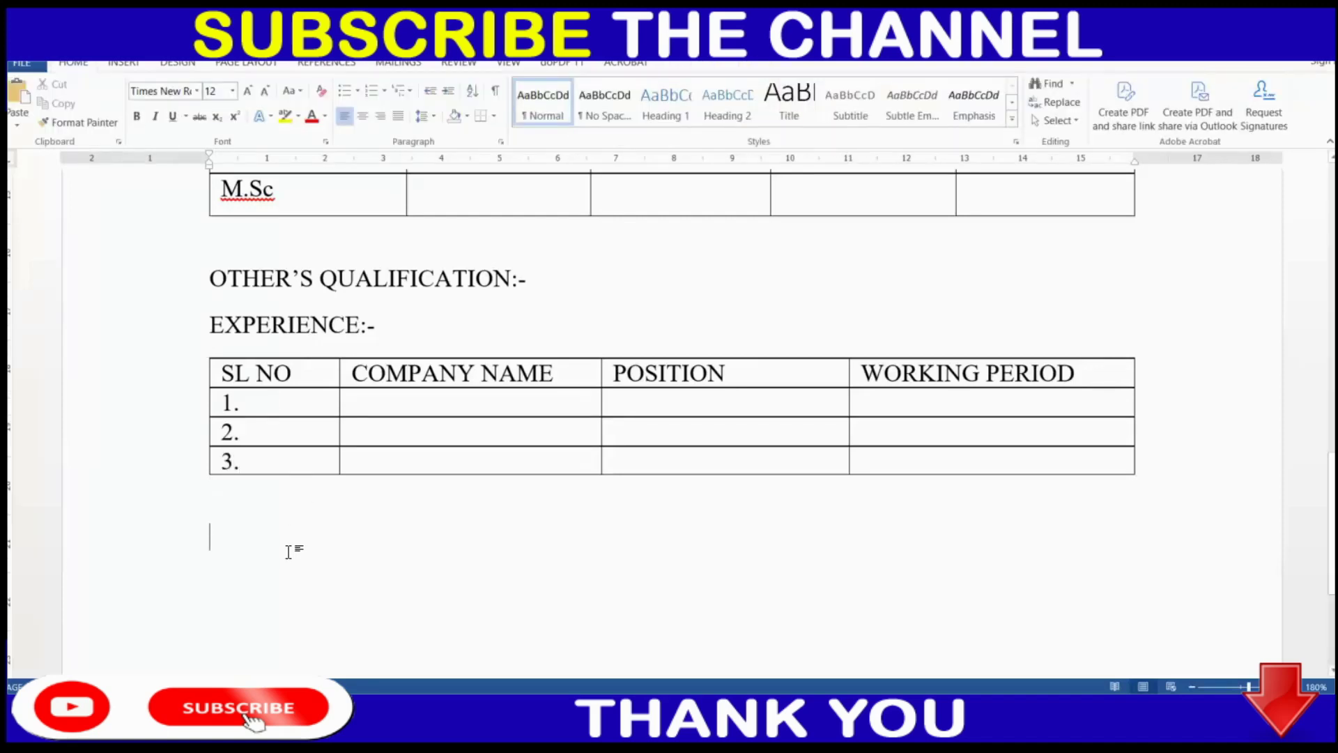
pyautogui.scroll(-1, 290, 551)
pyautogui.scroll(10, 824, 353)
pyautogui.scroll(-5, 785, 415)
pyautogui.scroll(-5, 785, 414)
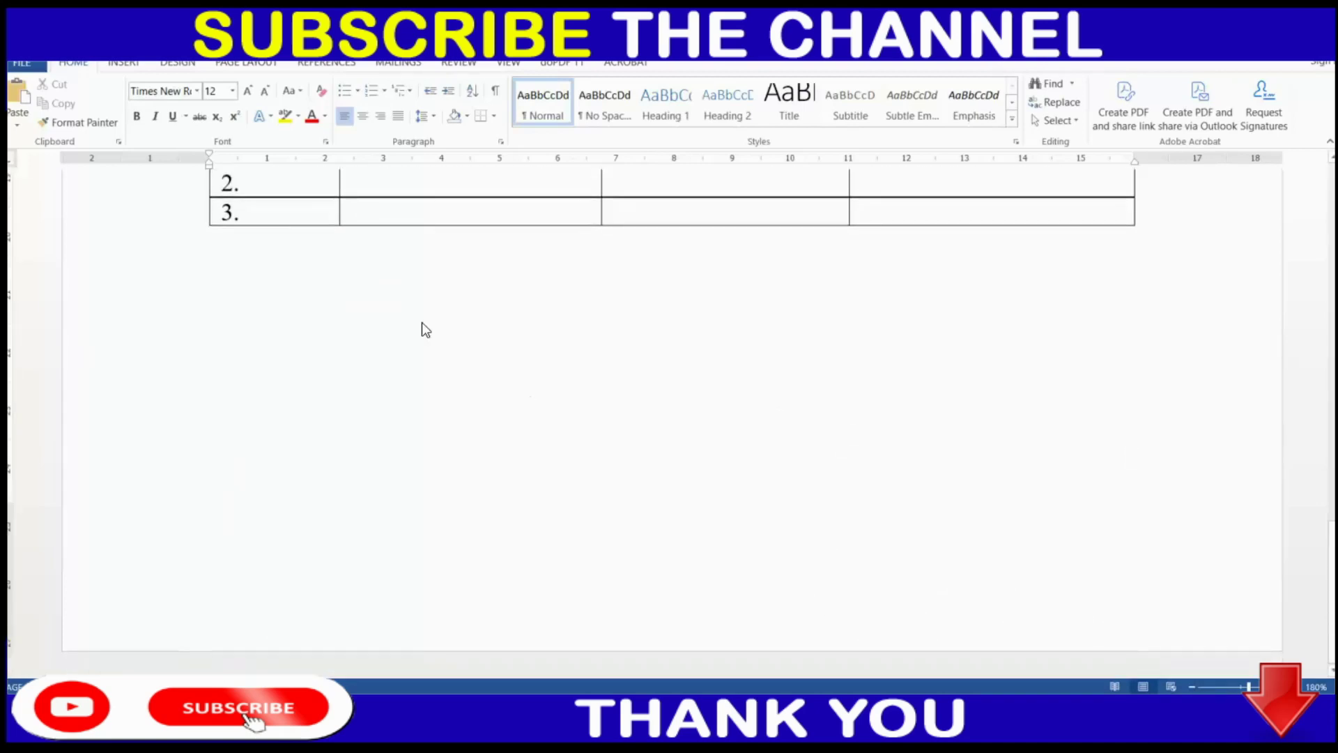
pyautogui.scroll(1, 337, 347)
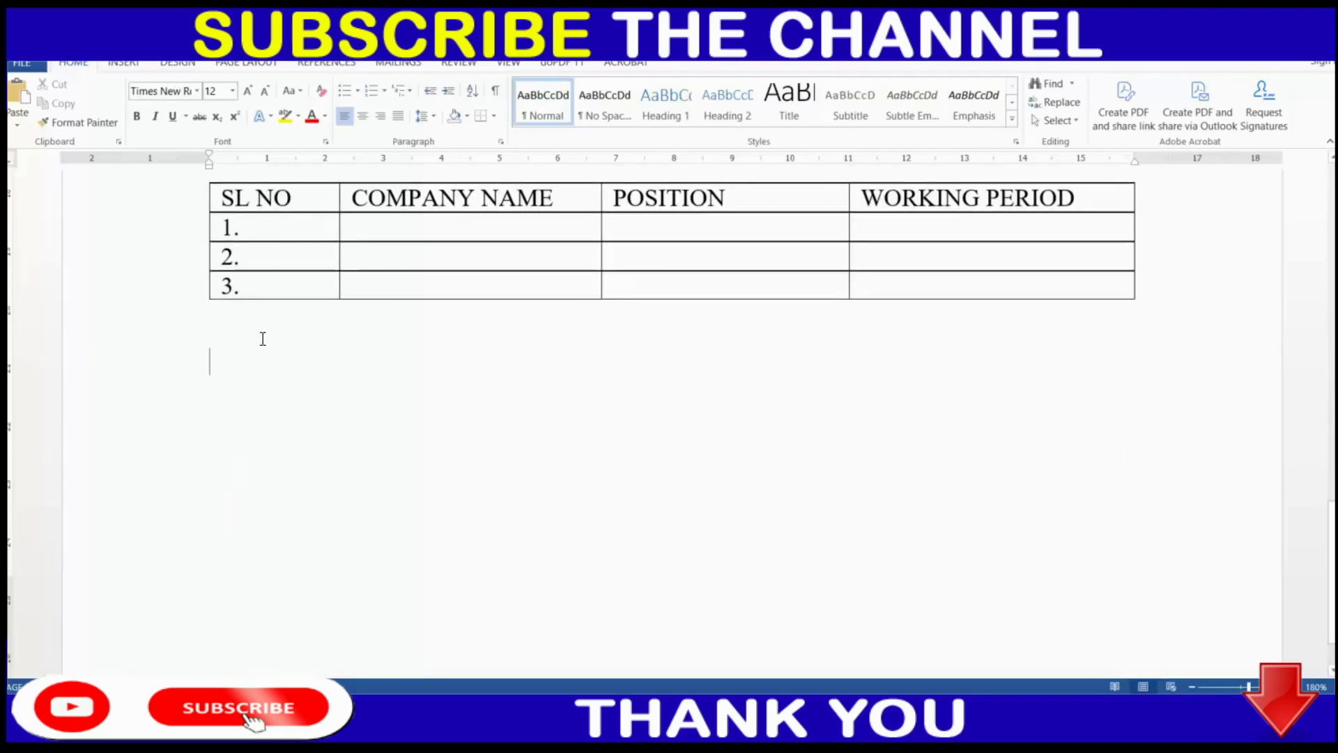
# Type the ADRESS: and PLACE lines below the experience table.
pyautogui.write('ADRESS:')
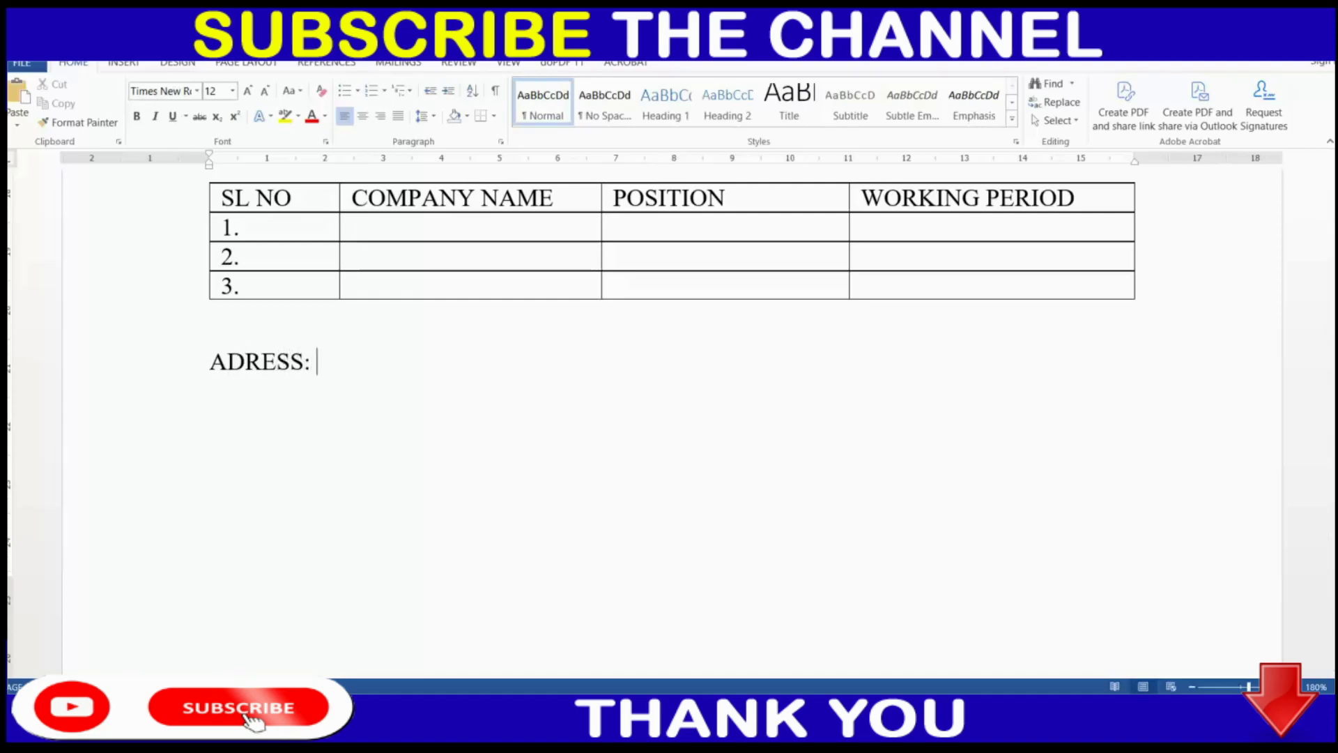
pyautogui.press('Return')
pyautogui.press('Return')
pyautogui.write('PLACE:')
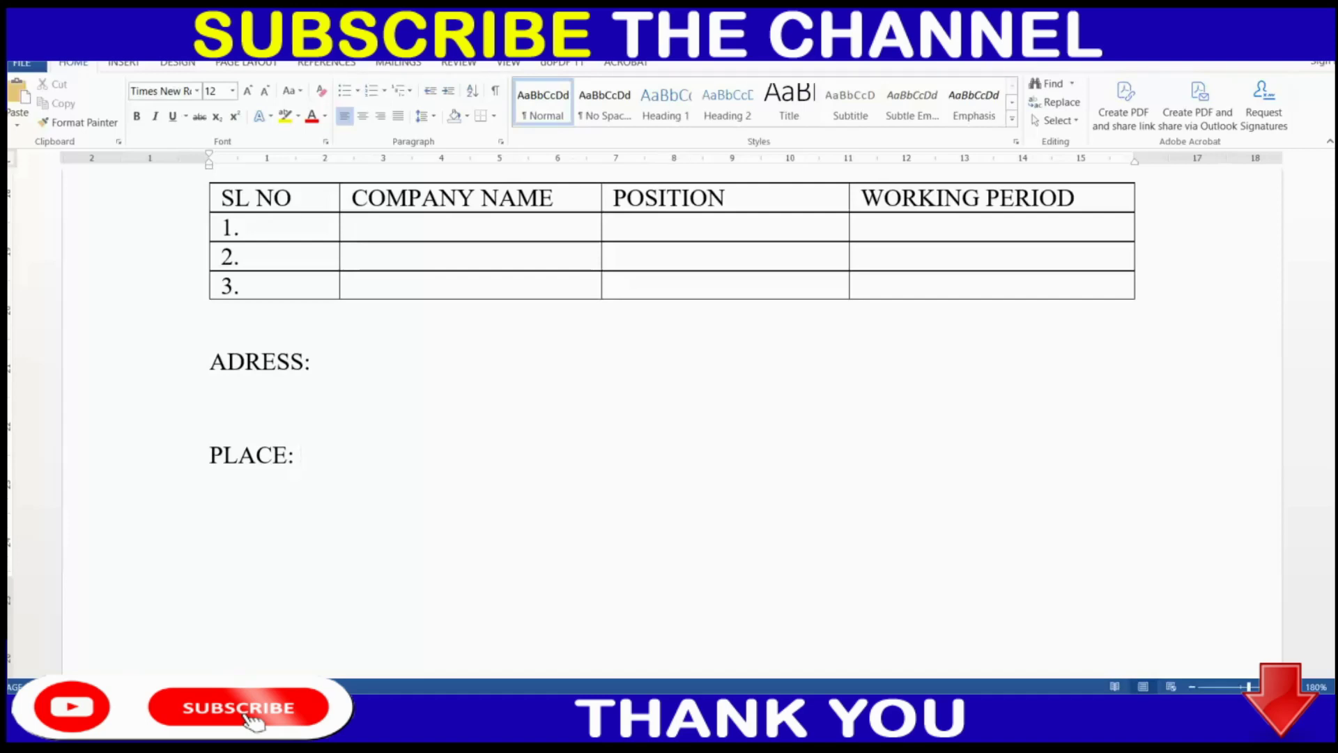
pyautogui.press('Return')
# Add a DATE: line with SIGNATURE tabbed toward the right end.
pyautogui.write('DATE:')
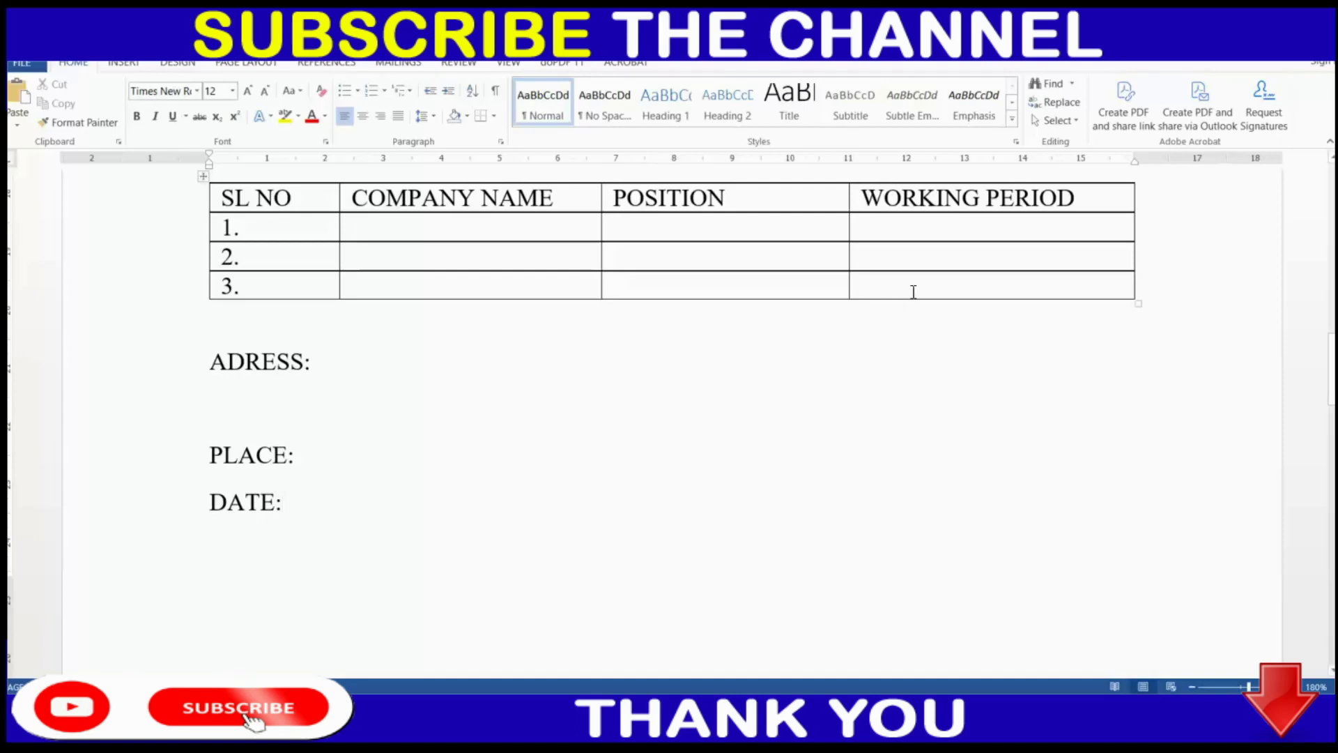
pyautogui.press('Tab')
pyautogui.press('Tab')
pyautogui.press('Tab')
pyautogui.press('Tab')
pyautogui.press('Tab')
pyautogui.press('Tab')
pyautogui.press('Tab')
pyautogui.write('SIGNATURE')
pyautogui.click(796, 497)
pyautogui.press('Tab')
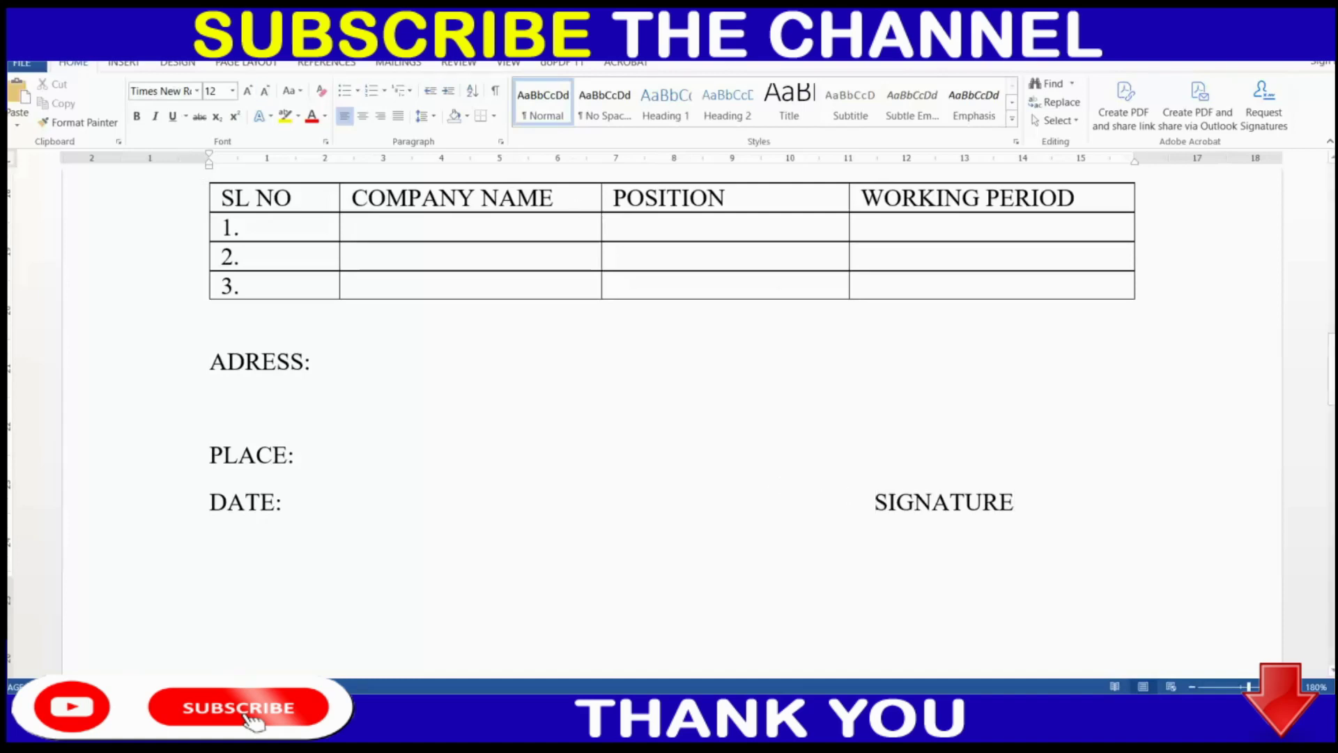
pyautogui.click(128, 62)
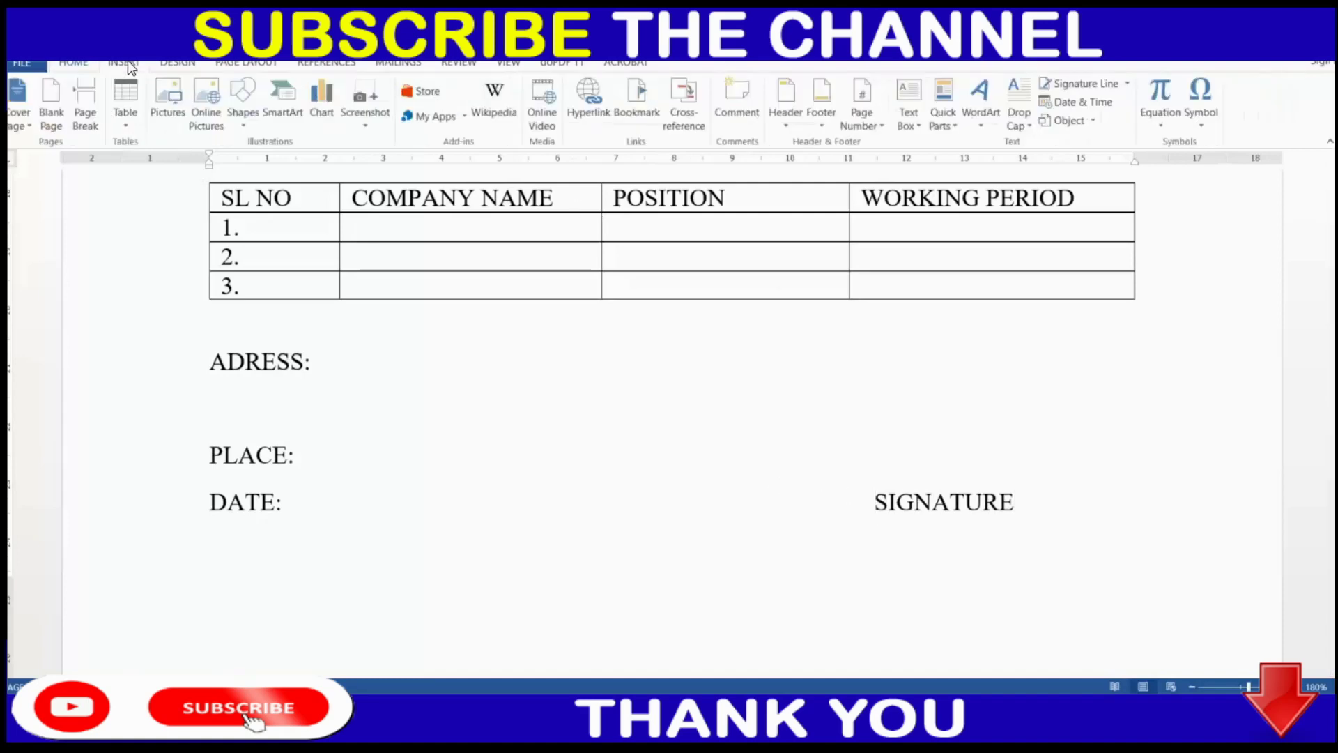
# Draw a horizontal line above SIGNATURE and make it black and dashed.
pyautogui.click(253, 112)
pyautogui.click(256, 160)
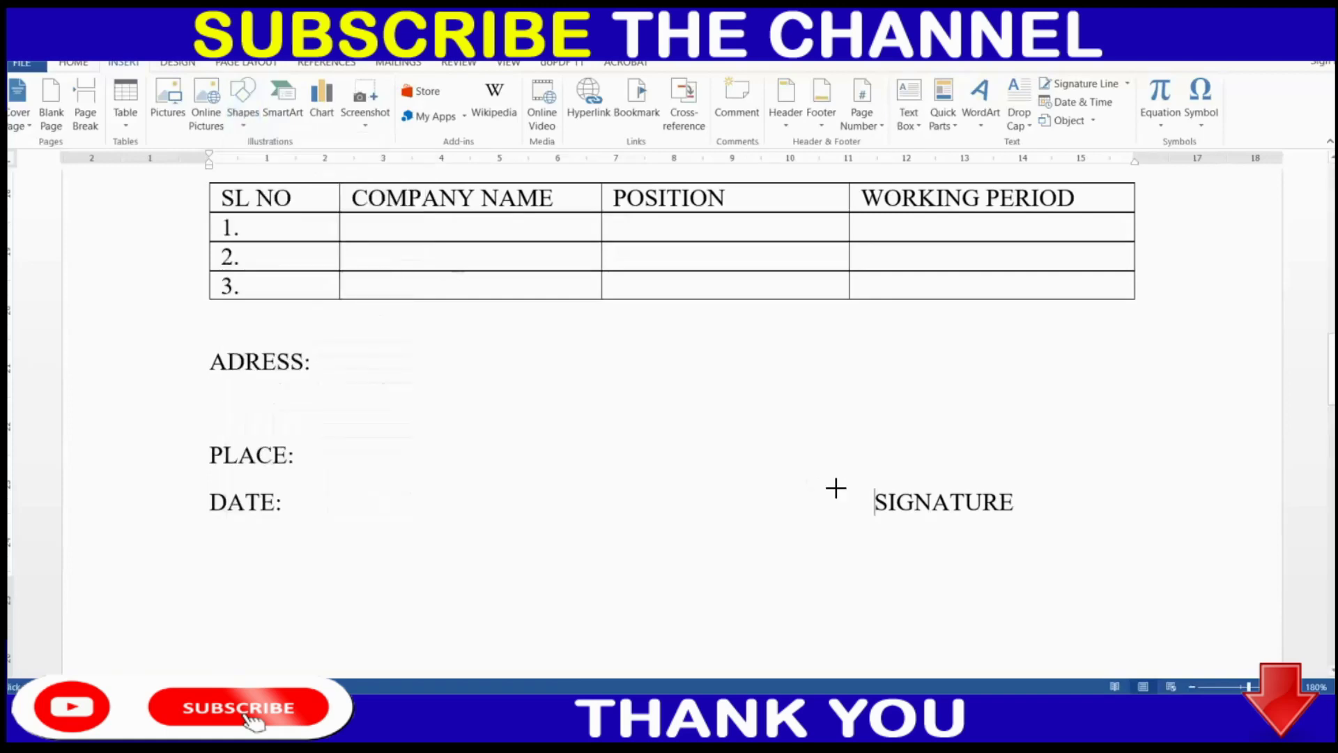
pyautogui.moveTo(808, 485); pyautogui.dragTo(1091, 484)
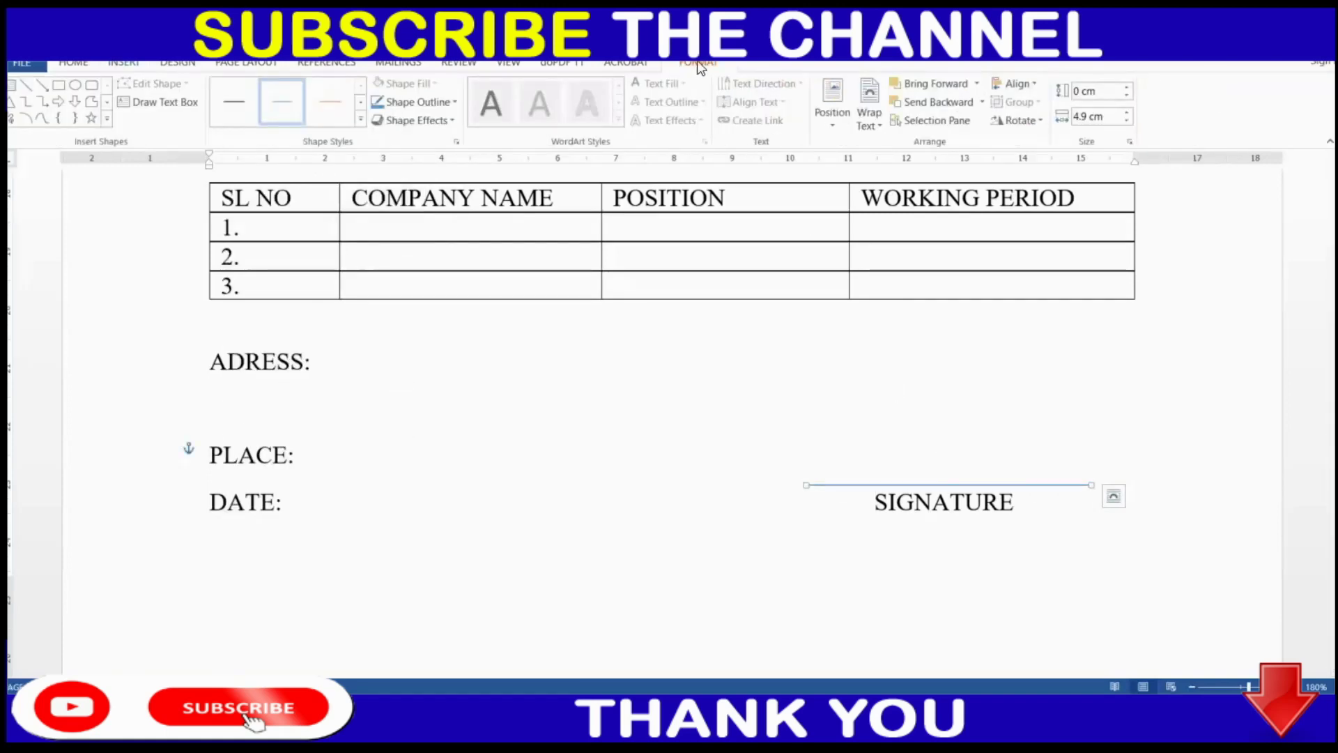
pyautogui.click(425, 103)
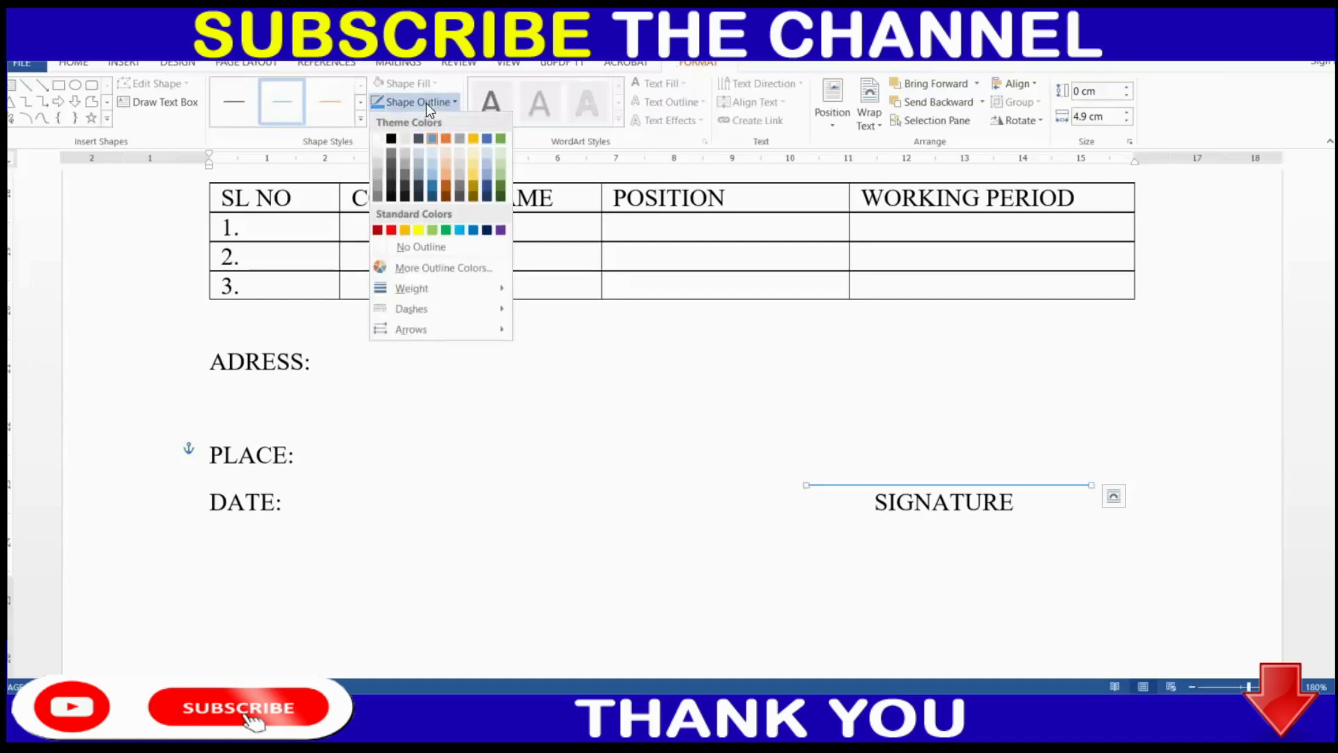
pyautogui.click(394, 141)
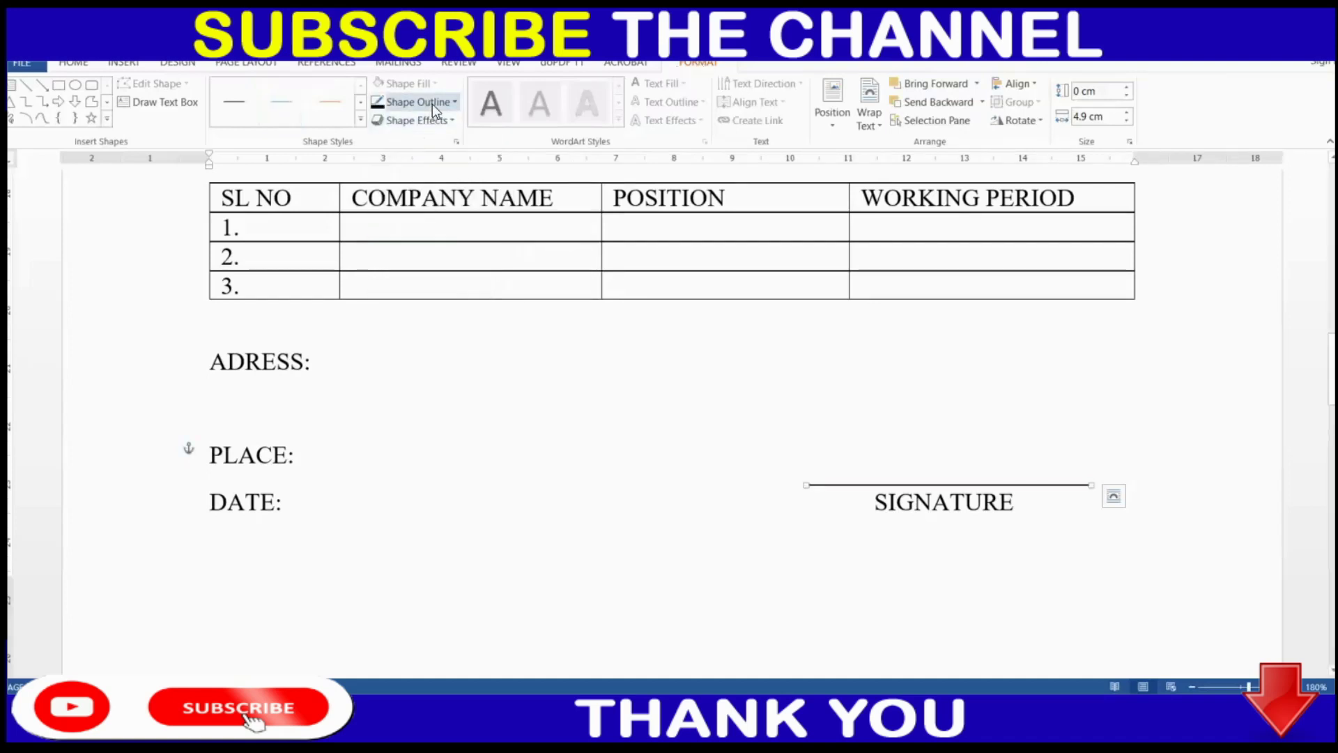
pyautogui.click(432, 103)
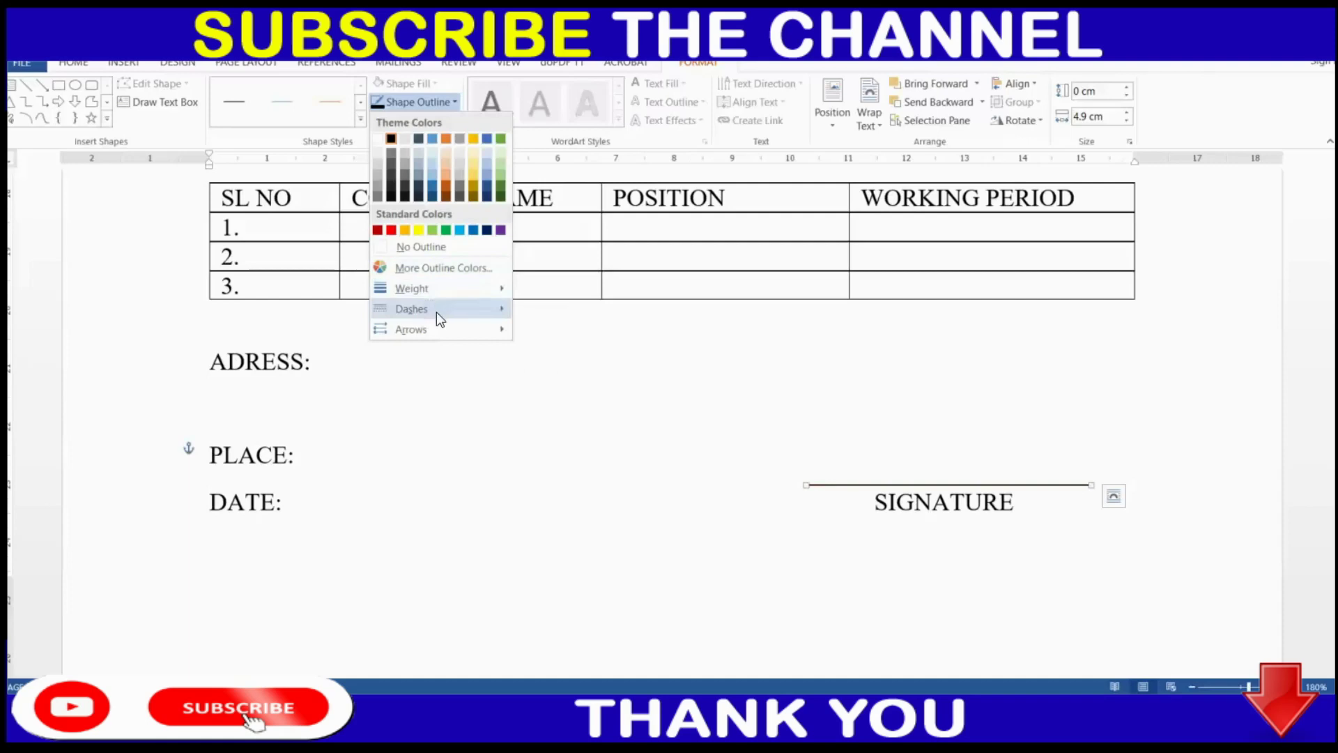
pyautogui.moveTo(411, 308)
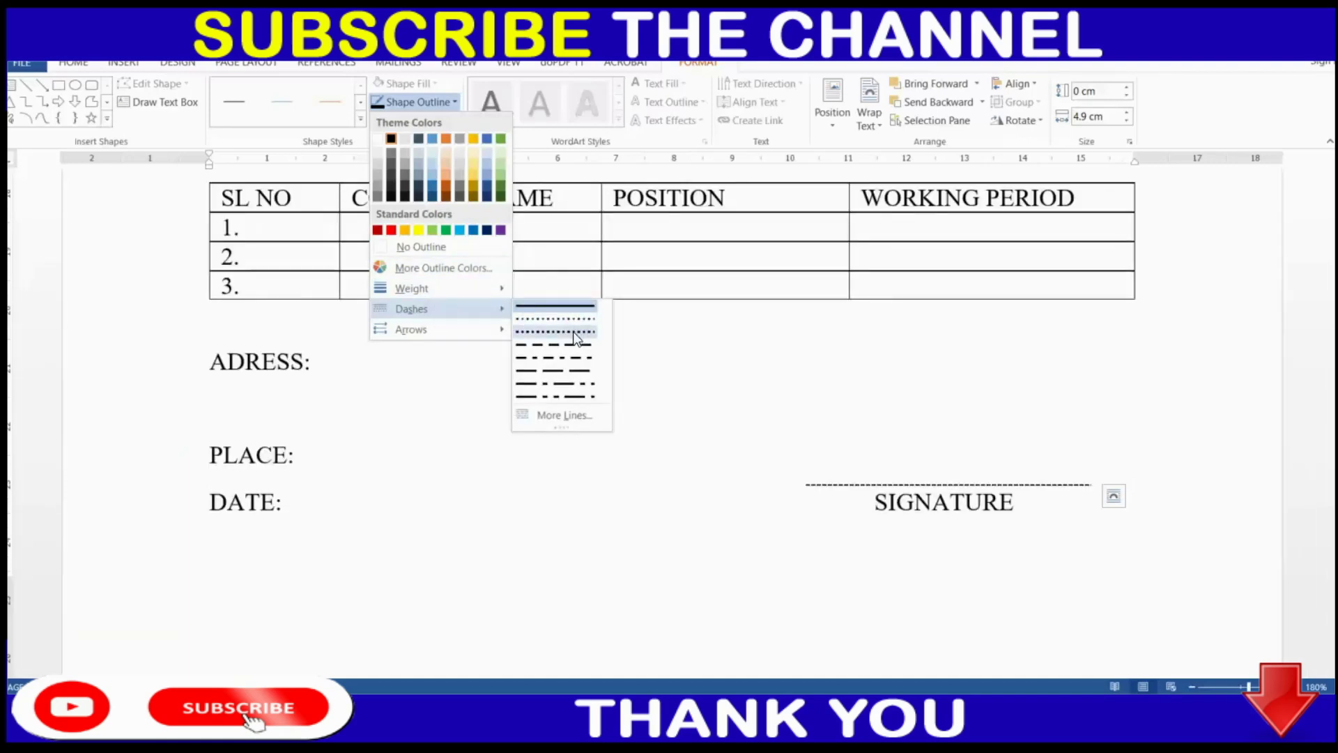
pyautogui.click(575, 351)
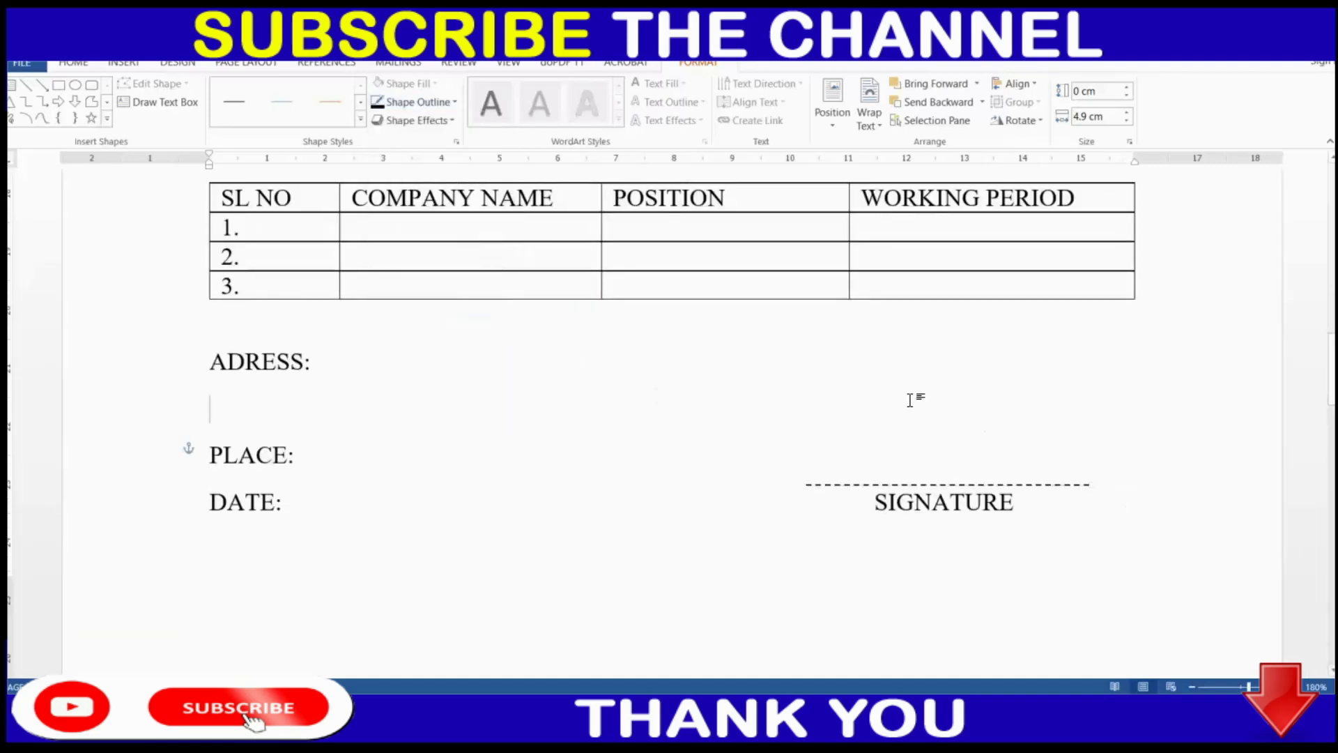
# Retype the final letter E of SIGNATURE.
pyautogui.click(777, 463)
pyautogui.scroll(-3, 777, 466)
pyautogui.scroll(1, 777, 466)
pyautogui.click(1087, 394)
pyautogui.click(1073, 360)
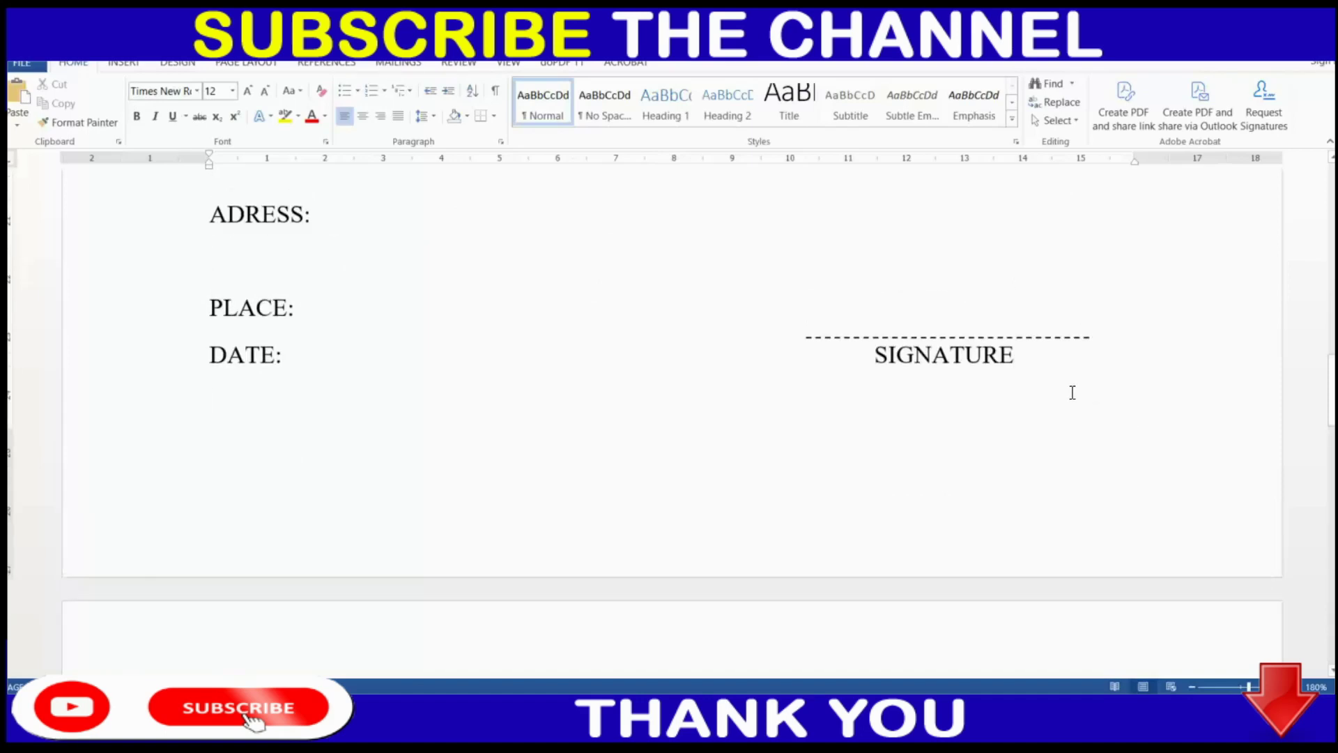
pyautogui.press('BackSpace')
pyautogui.write('E')
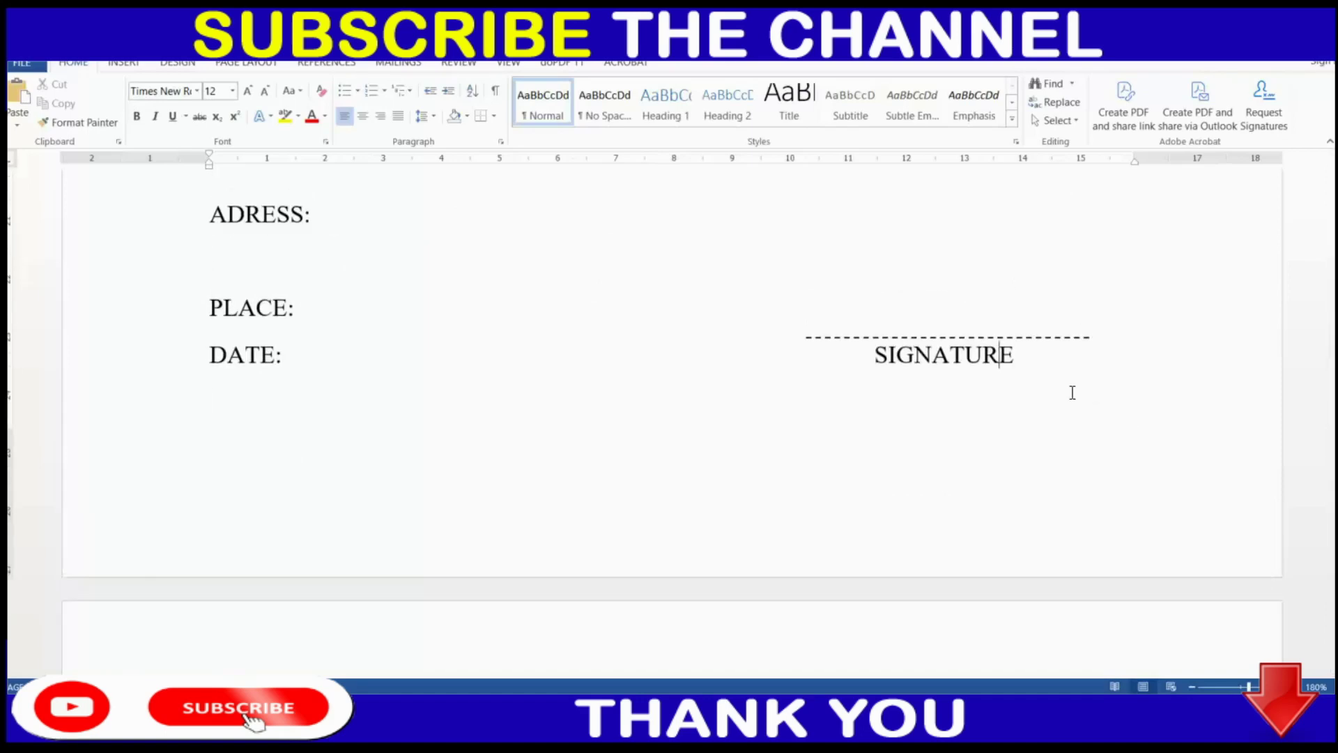
pyautogui.scroll(10, 1052, 394)
# Draw a rectangle and position it to the right of the BIO DATA title.
pyautogui.scroll(5, 997, 397)
pyautogui.scroll(2, 998, 397)
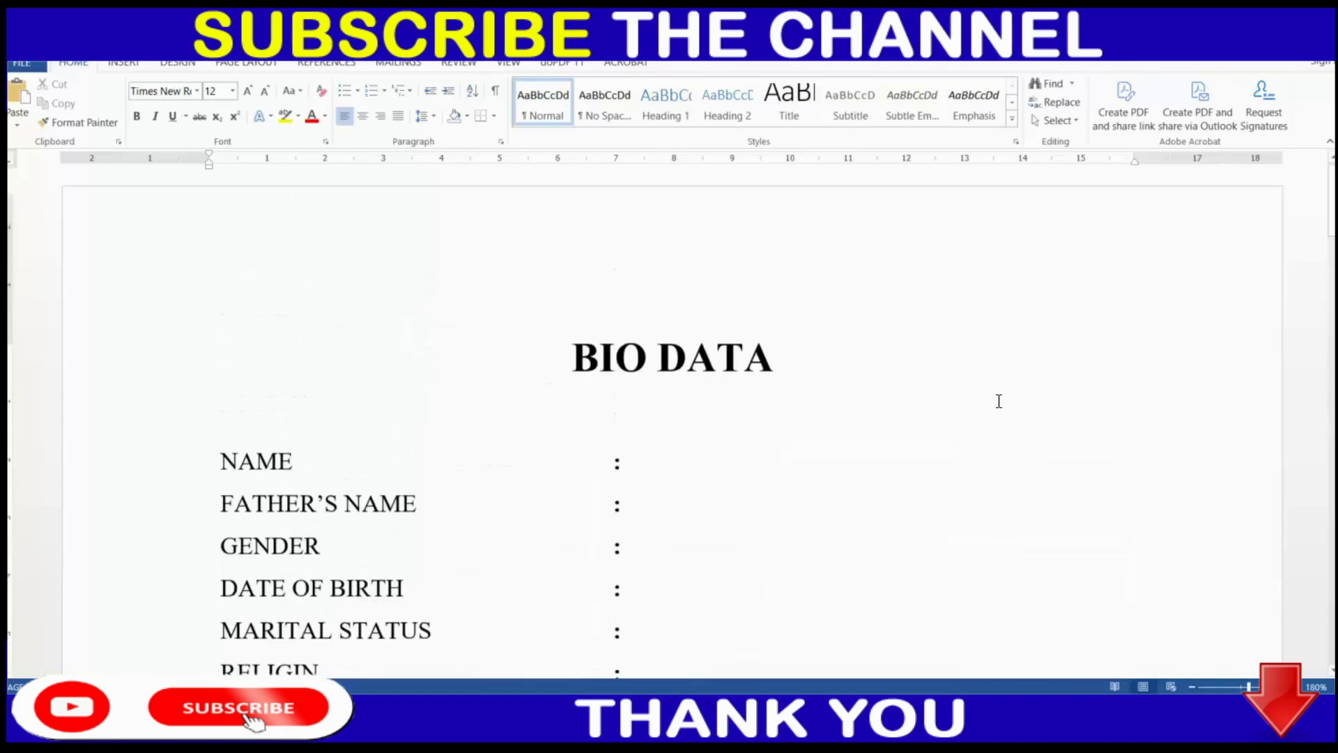
pyautogui.scroll(1, 999, 401)
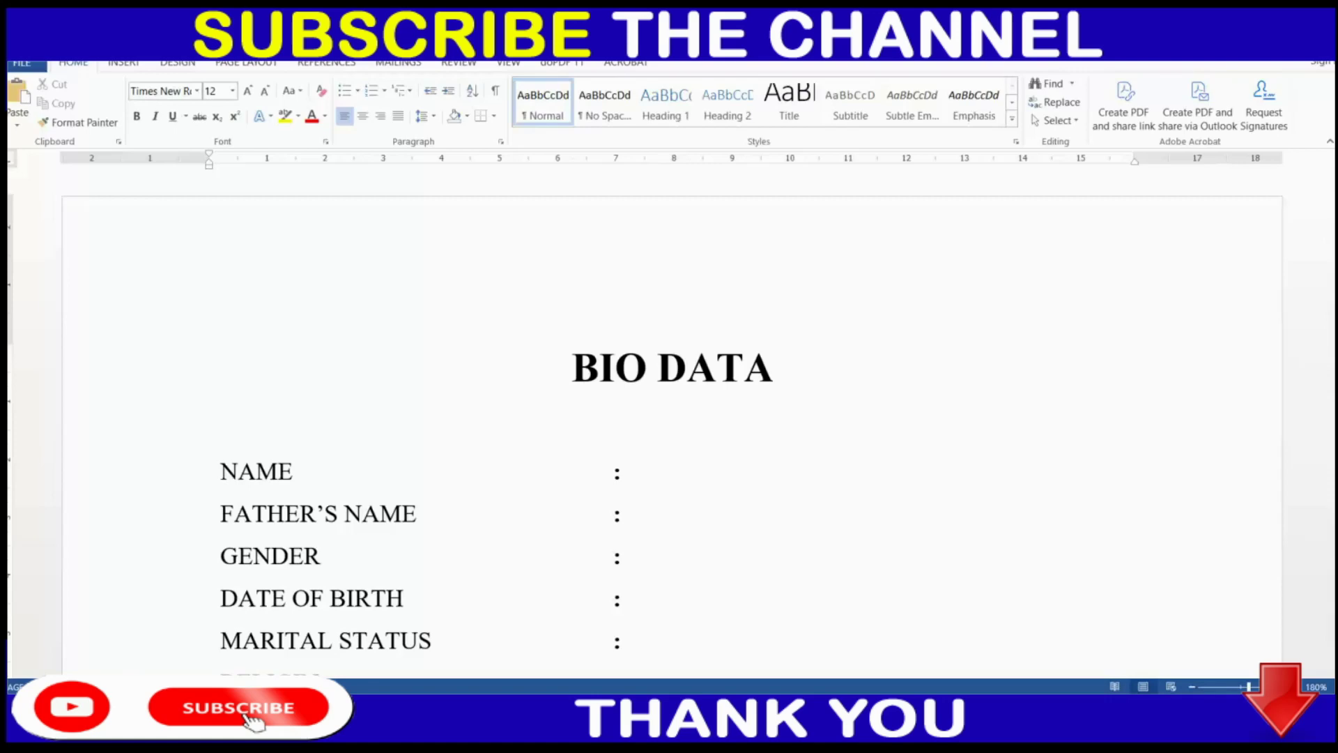
pyautogui.click(123, 62)
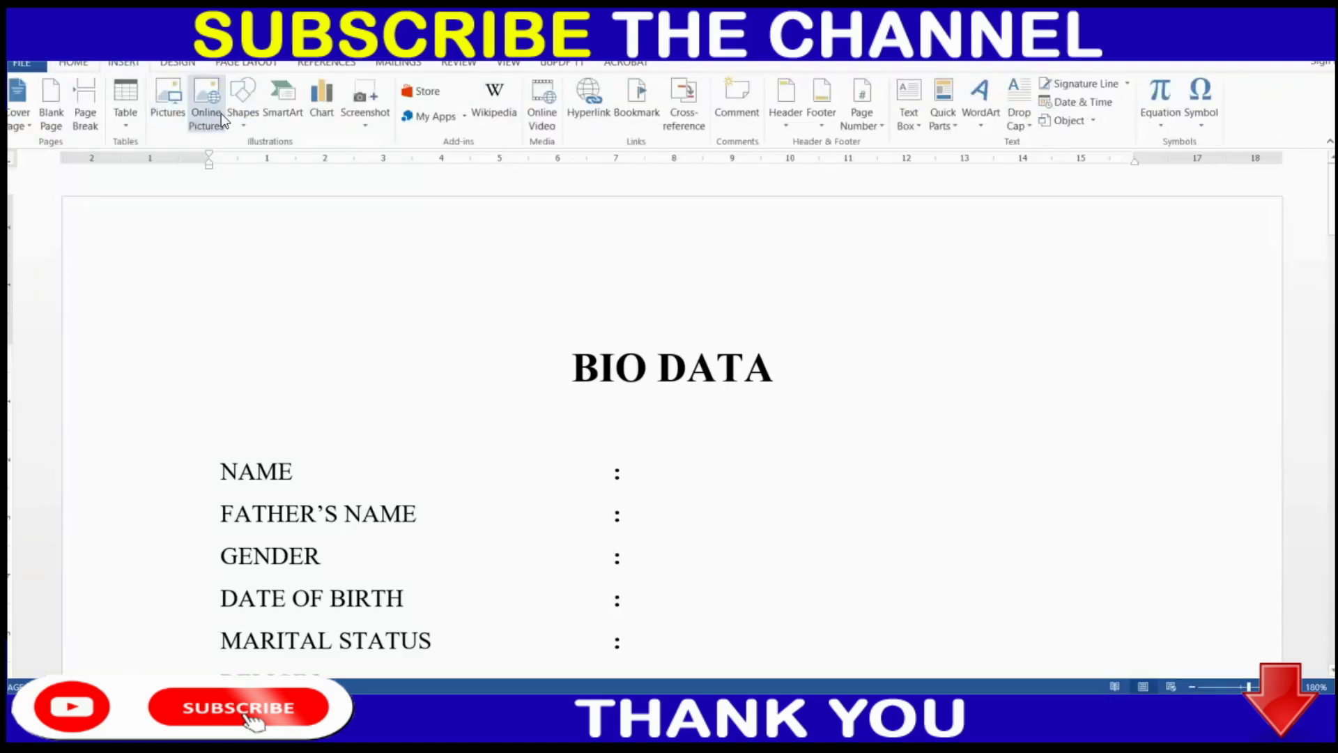
pyautogui.click(240, 117)
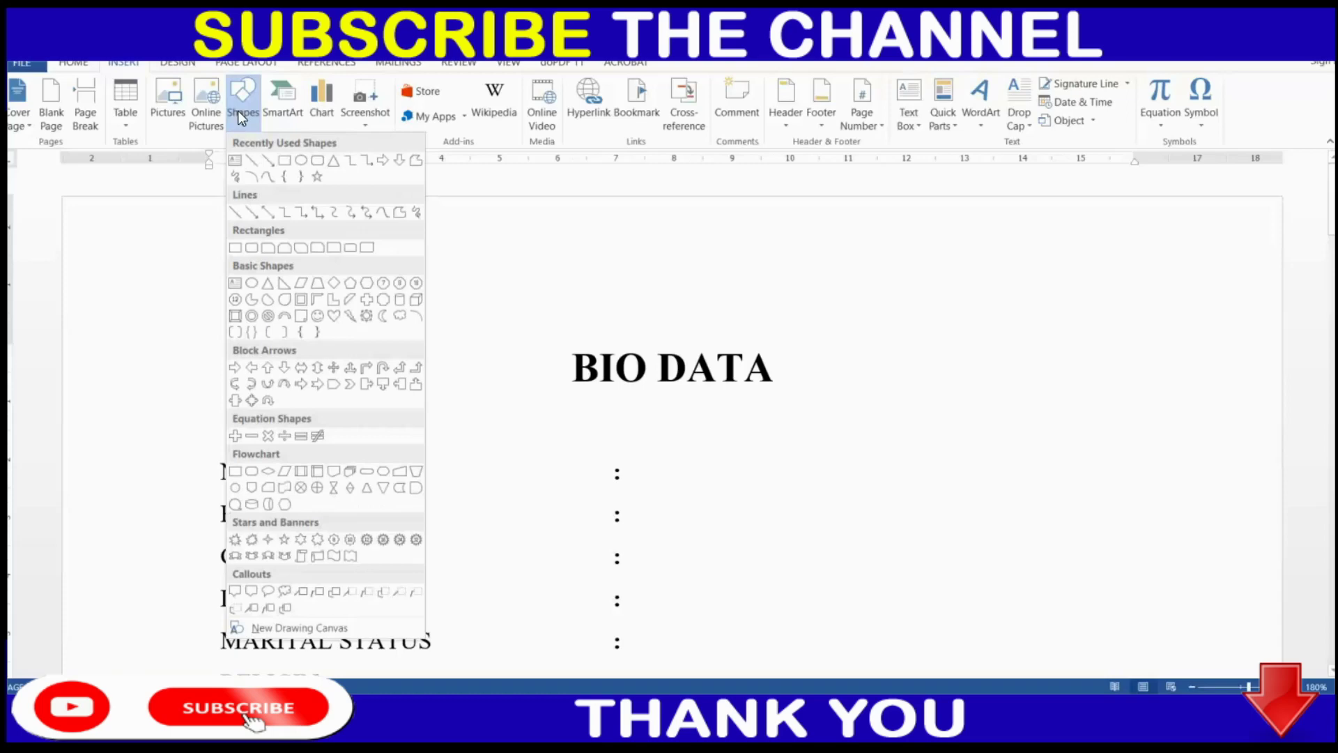
pyautogui.click(286, 164)
pyautogui.scroll(-1, 1004, 355)
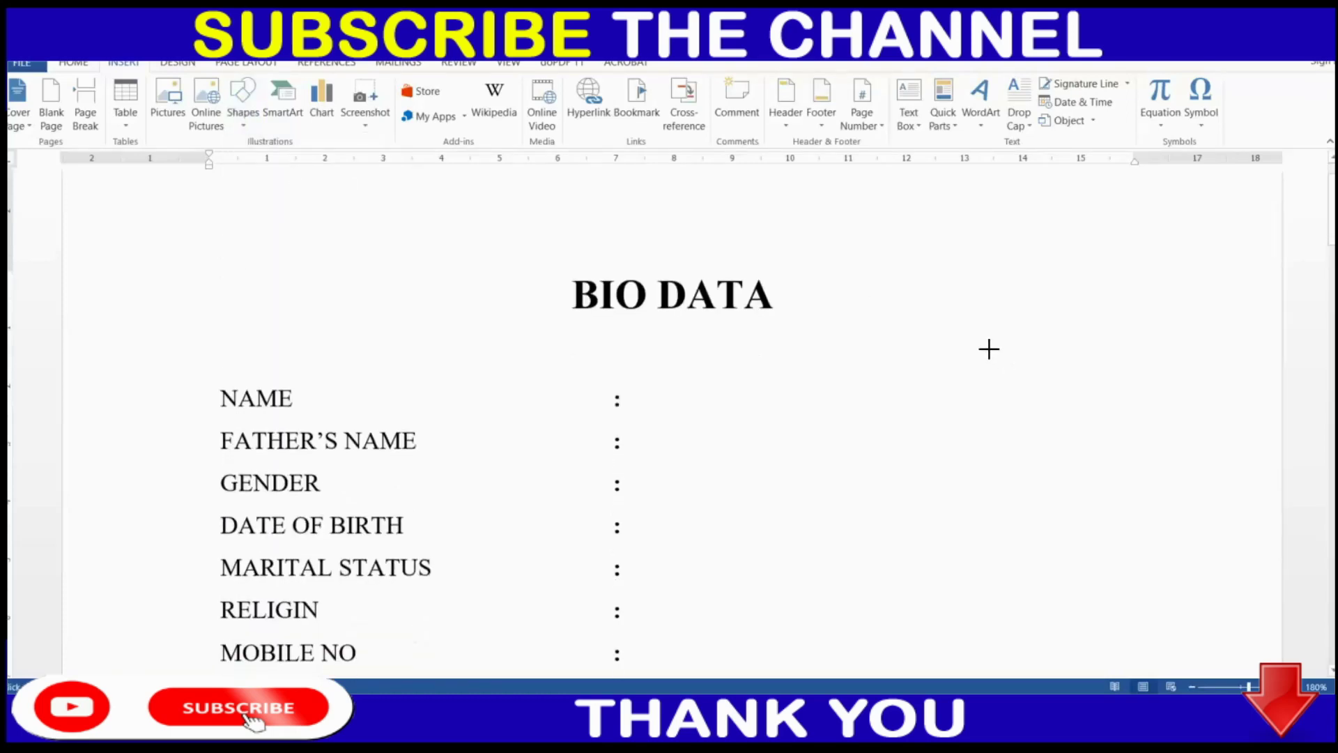
pyautogui.moveTo(946, 292)
pyautogui.mouseDown()
pyautogui.moveTo(1129, 476)
pyautogui.moveTo(1121, 488)
pyautogui.mouseUp()
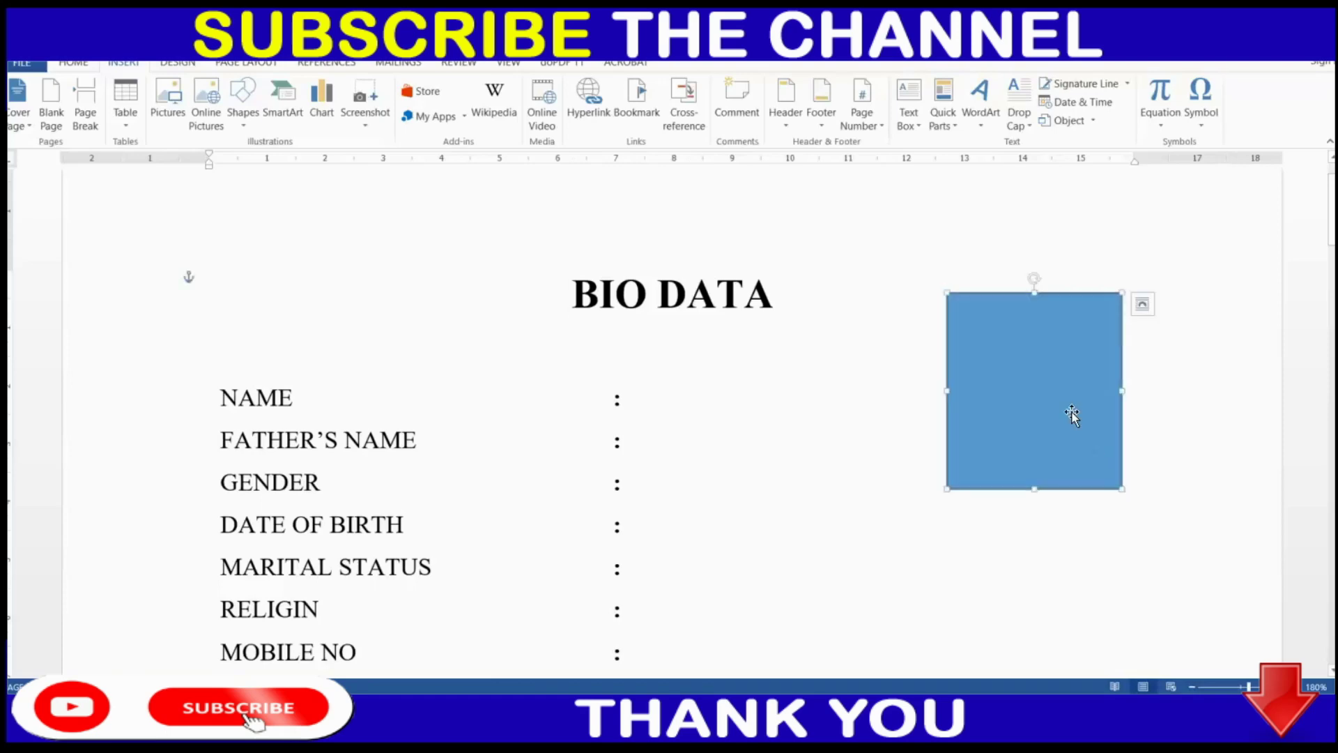
pyautogui.moveTo(1057, 409); pyautogui.dragTo(1074, 370)
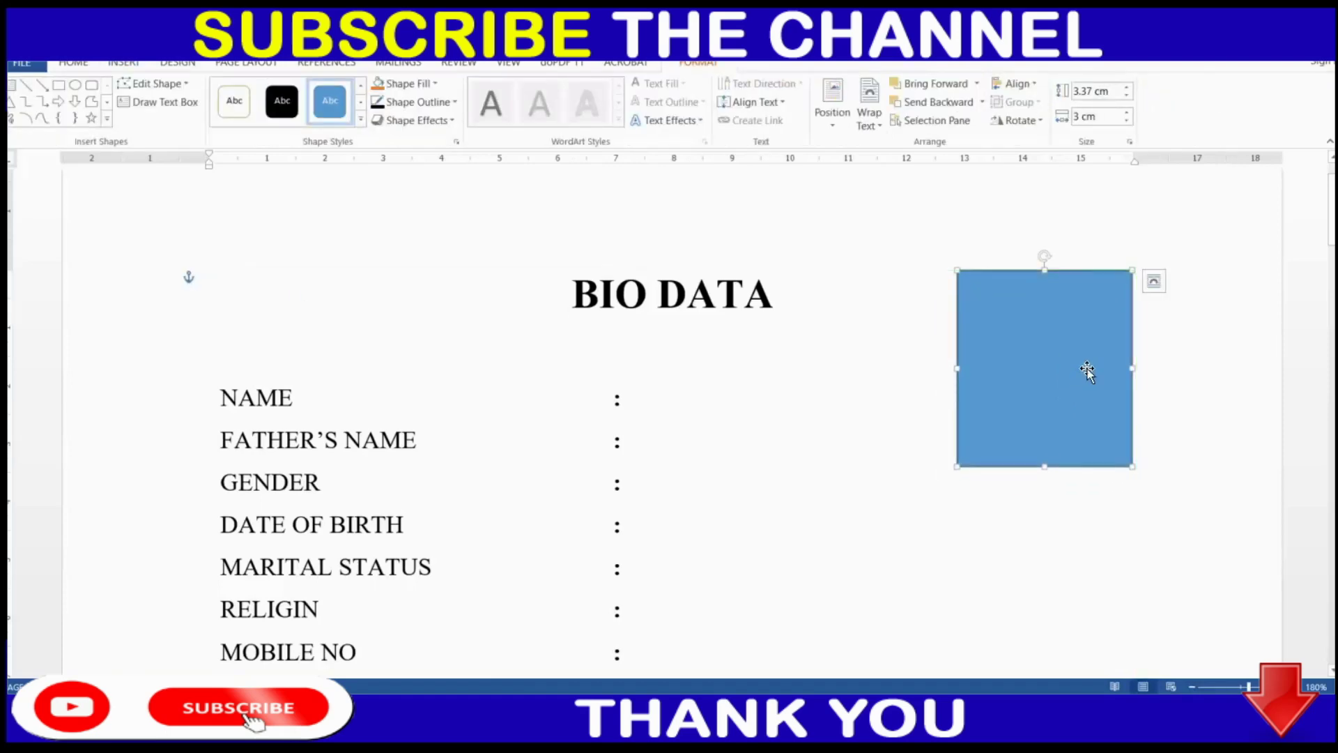
pyautogui.moveTo(1092, 371); pyautogui.dragTo(1094, 371)
# Give the rectangle a white fill and a black outline, then deselect it.
pyautogui.click(411, 83)
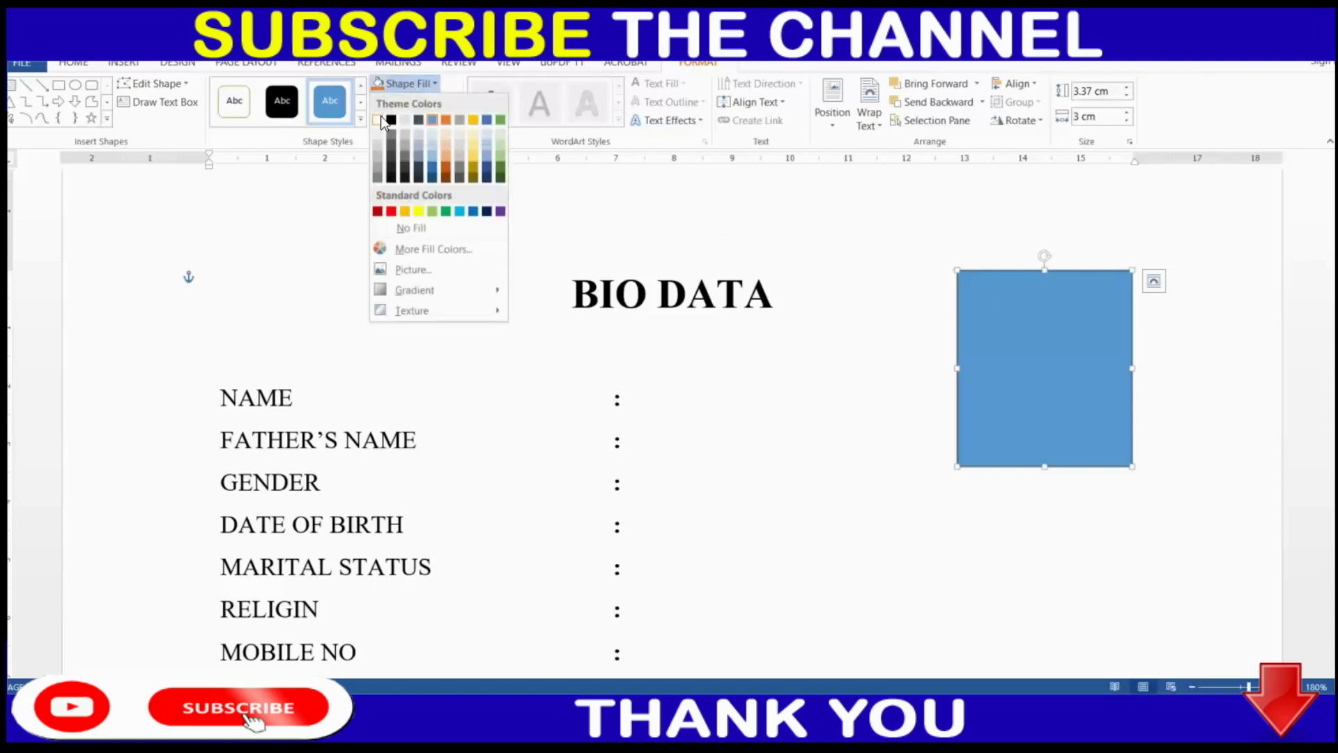
pyautogui.click(382, 121)
pyautogui.click(411, 102)
pyautogui.click(396, 143)
pyautogui.click(795, 394)
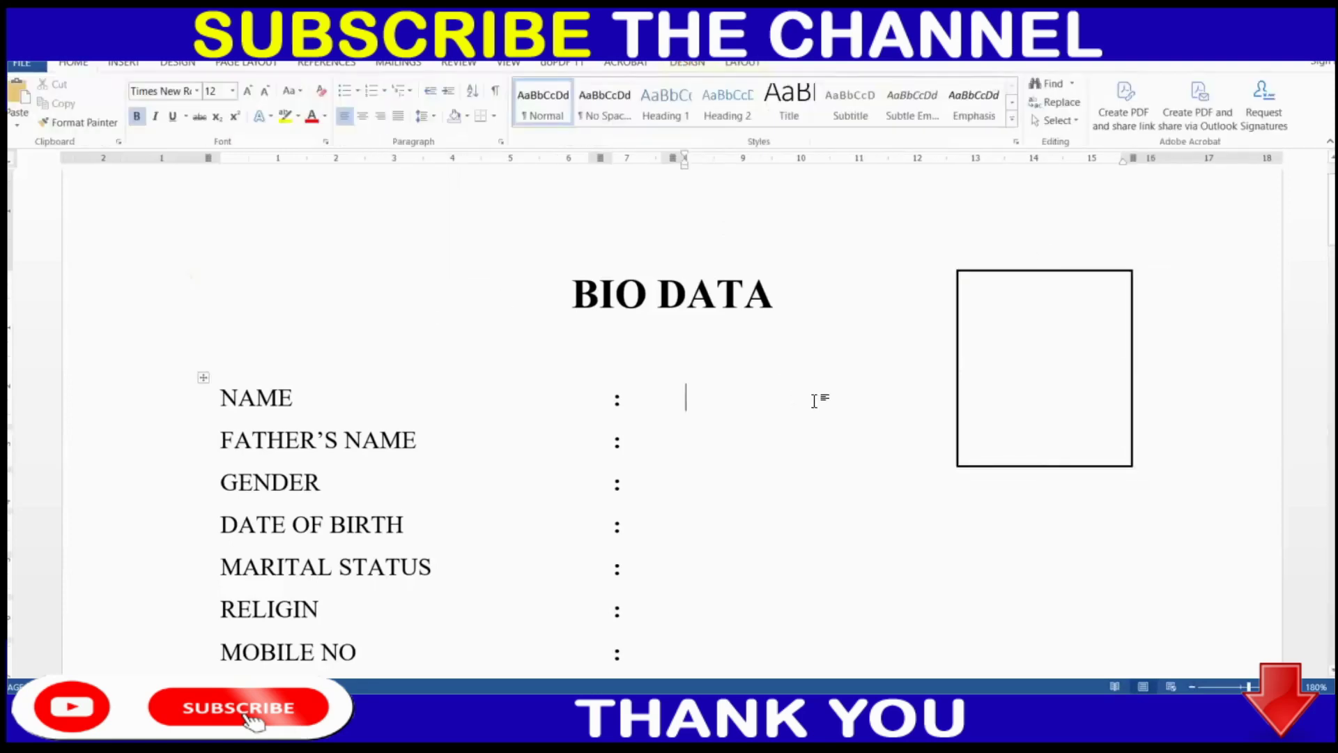
pyautogui.scroll(-2, 815, 400)
pyautogui.scroll(2, 815, 401)
pyautogui.scroll(-7, 816, 402)
pyautogui.scroll(-4, 818, 405)
pyautogui.scroll(-6, 819, 405)
pyautogui.scroll(3, 819, 406)
pyautogui.scroll(3, 819, 406)
pyautogui.scroll(2, 819, 406)
pyautogui.scroll(2, 819, 406)
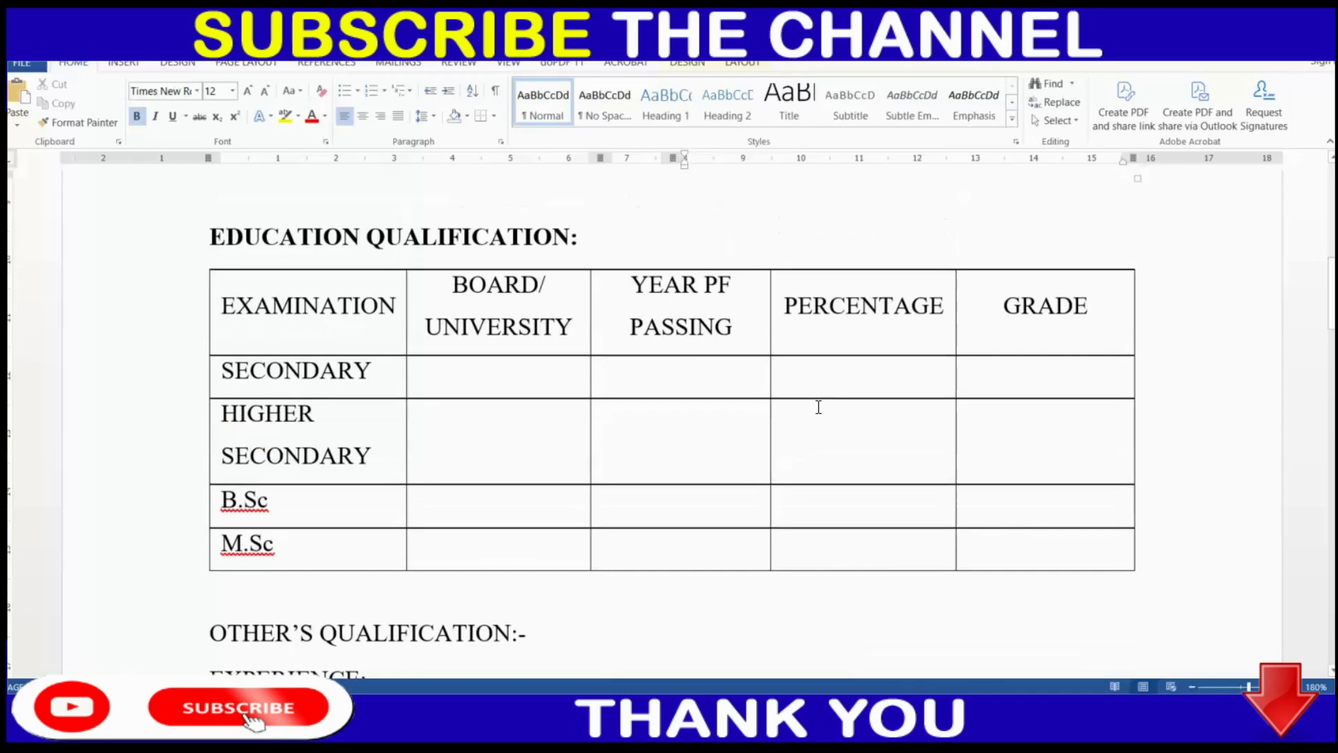
pyautogui.scroll(3, 818, 407)
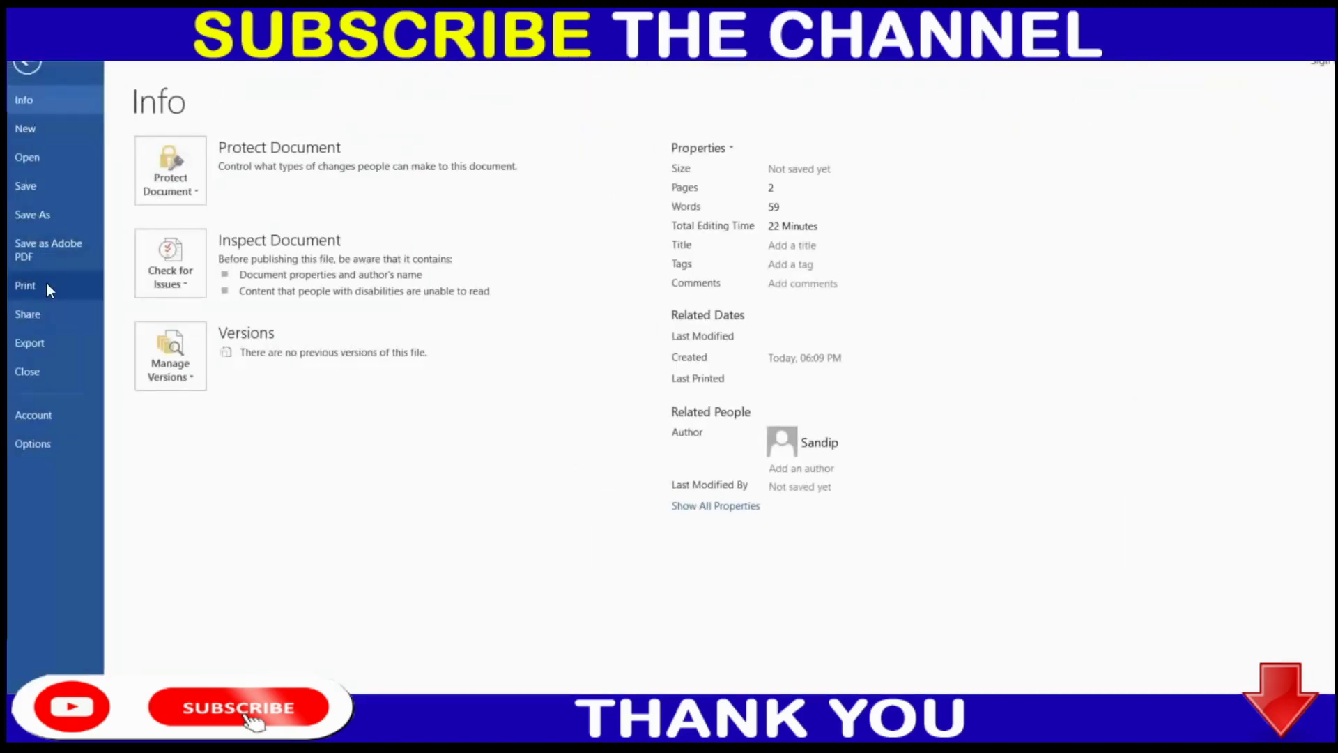
pyautogui.click(47, 286)
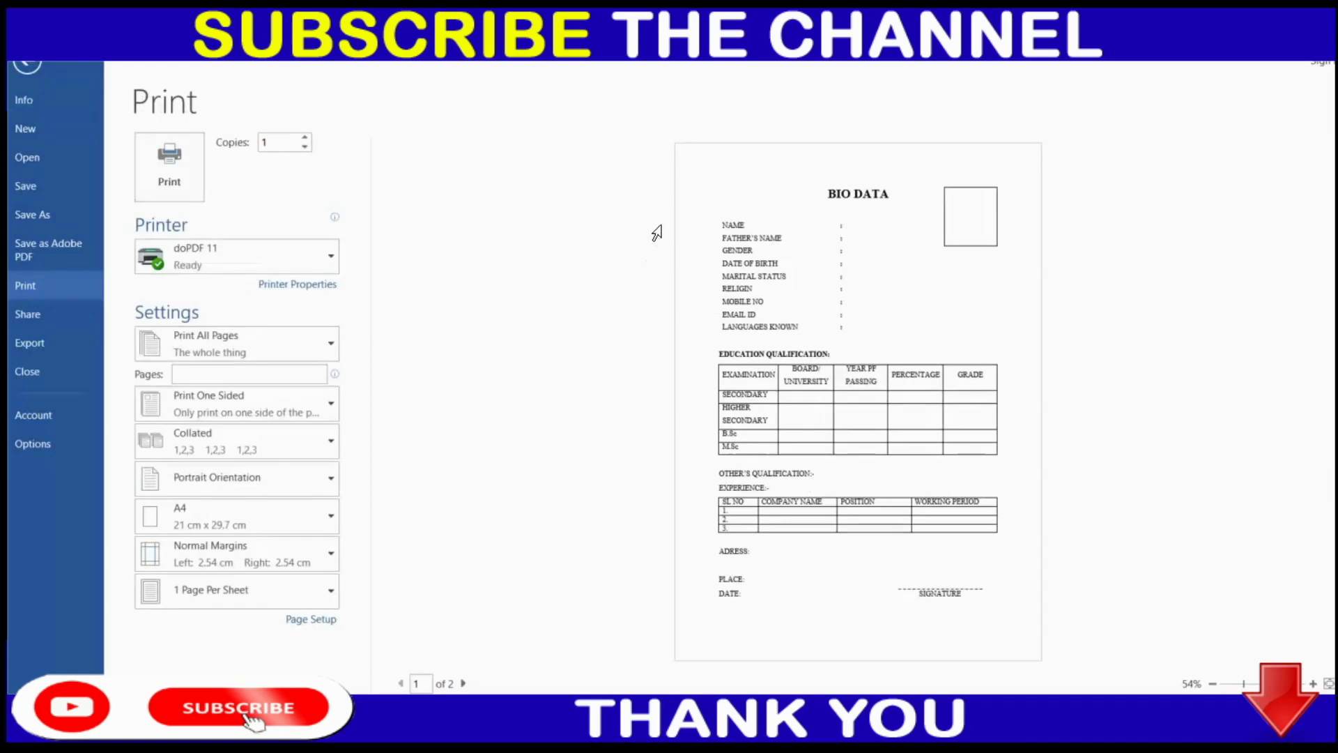
pyautogui.moveTo(650, 128); pyautogui.dragTo(1048, 635)
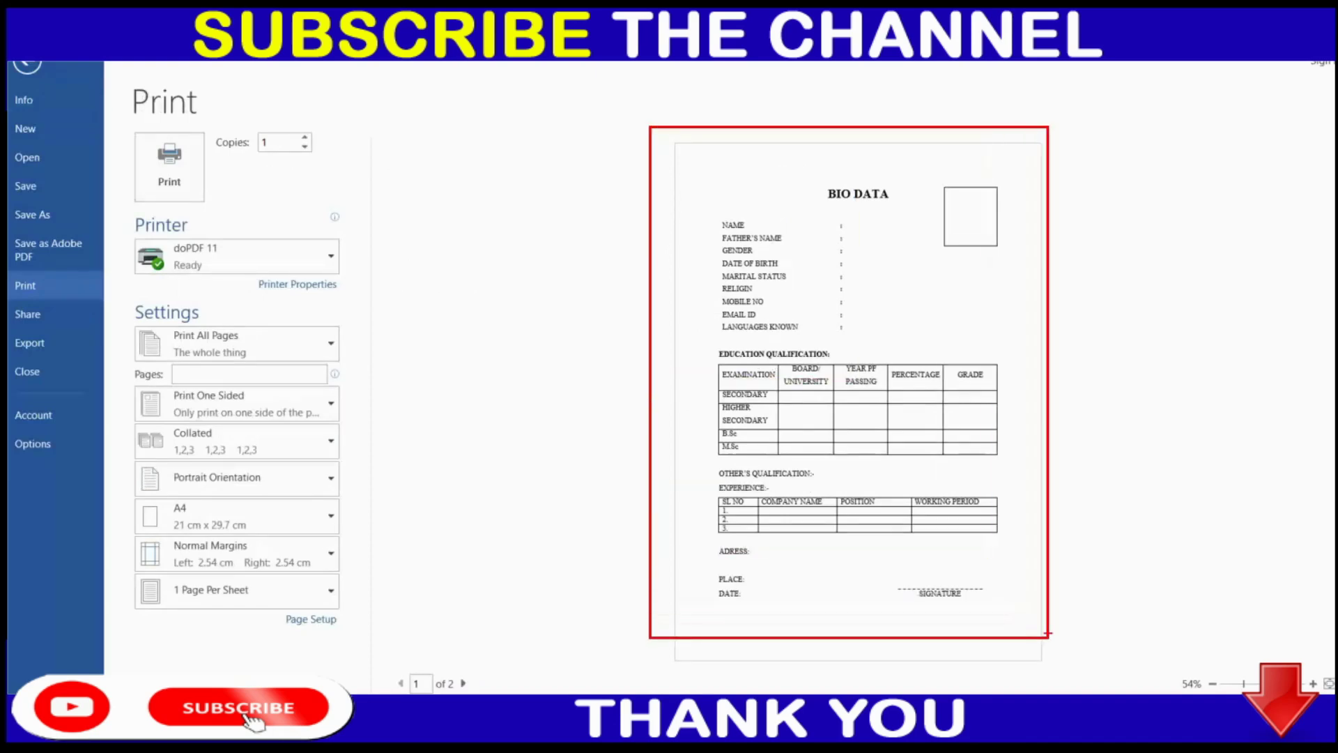
pyautogui.press('Escape')
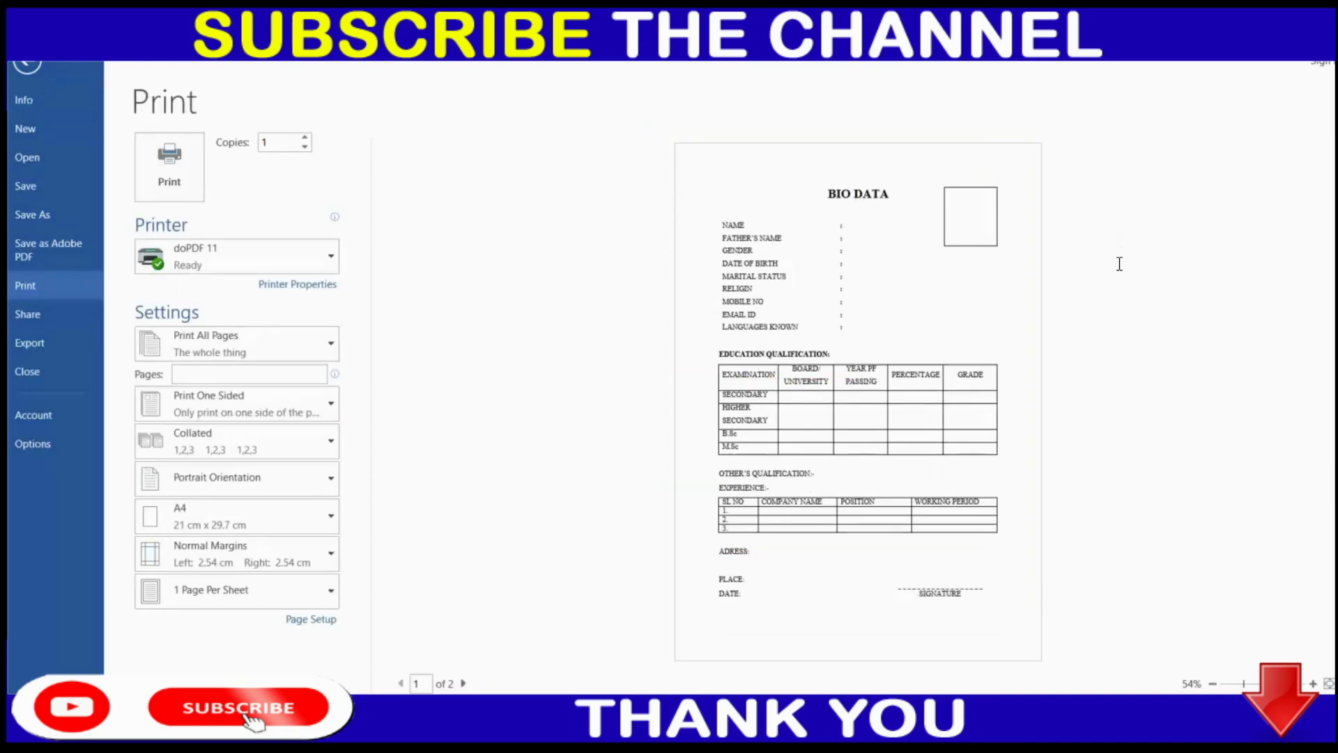
pyautogui.click(26, 65)
pyautogui.scroll(3, 764, 320)
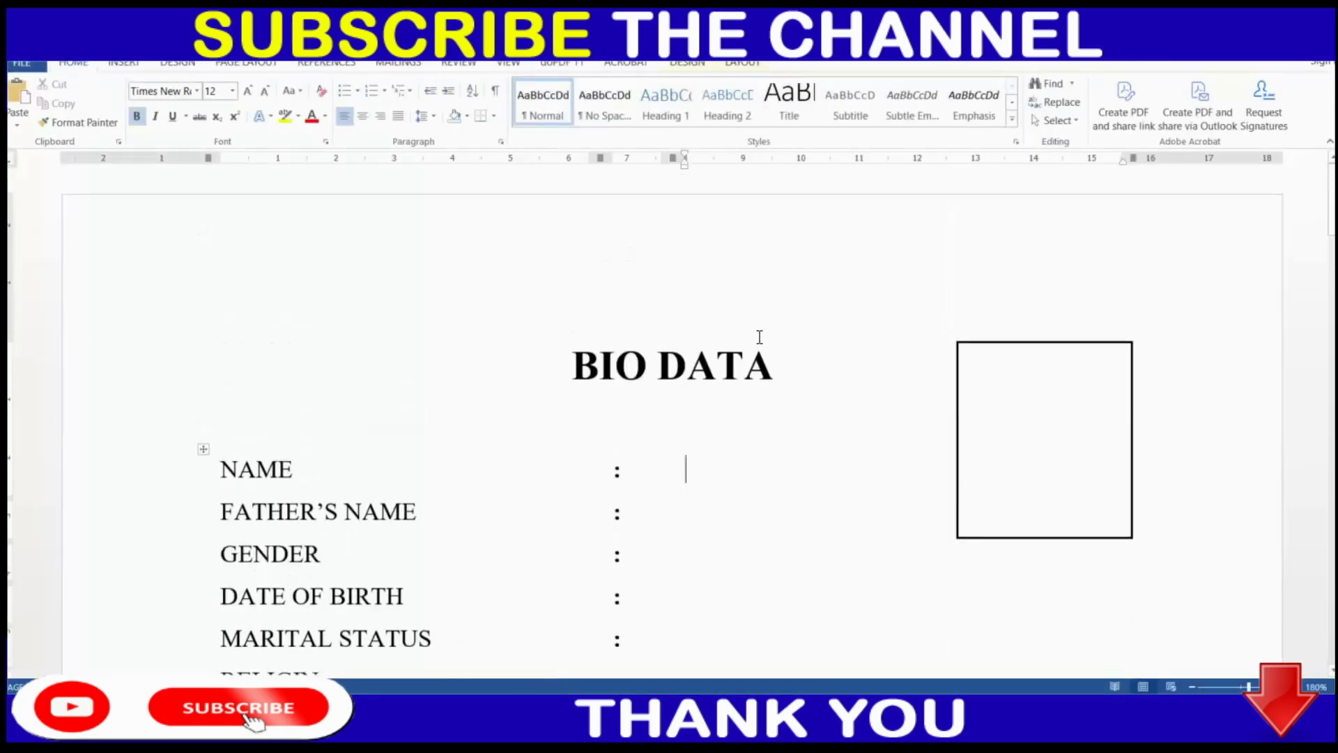
pyautogui.click(648, 474)
pyautogui.click(705, 479)
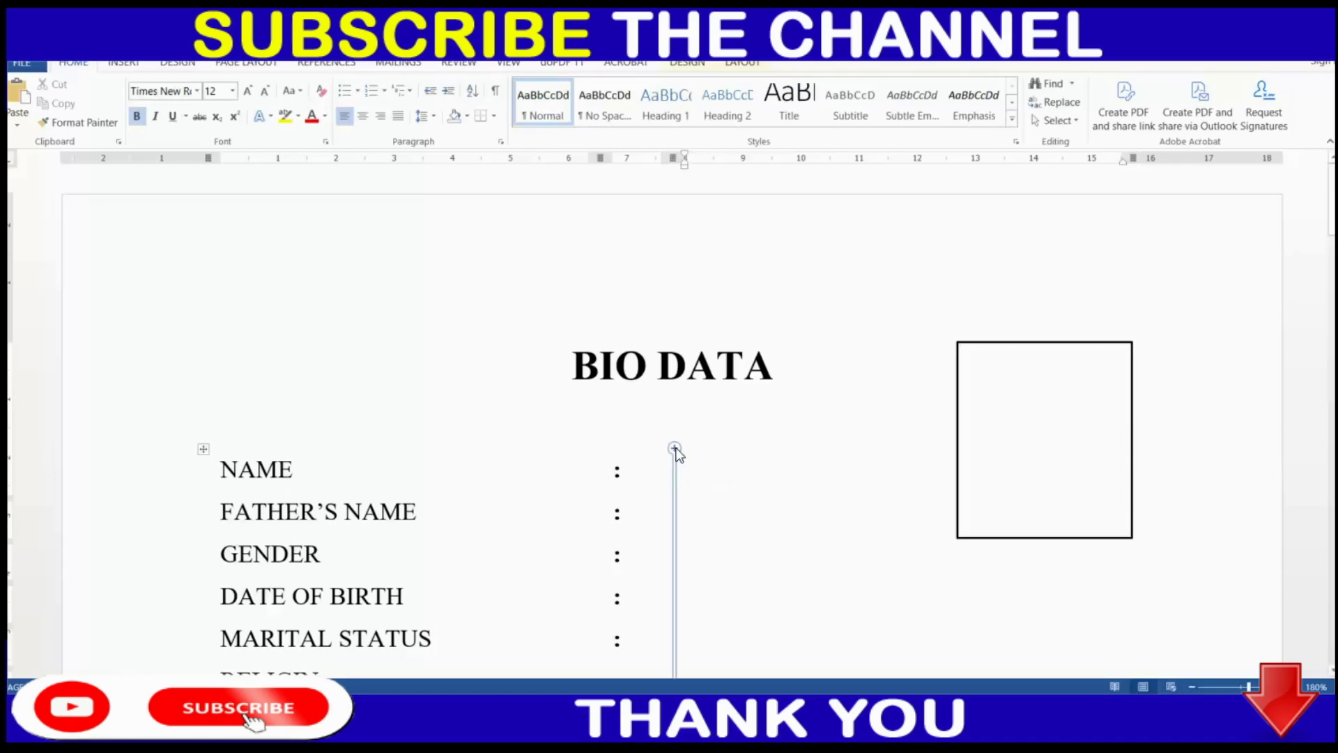
pyautogui.scroll(-2, 741, 454)
pyautogui.scroll(-2, 741, 457)
pyautogui.scroll(-2, 742, 456)
pyautogui.scroll(-2, 741, 457)
pyautogui.scroll(-4, 742, 457)
pyautogui.scroll(-4, 742, 457)
pyautogui.scroll(-4, 742, 456)
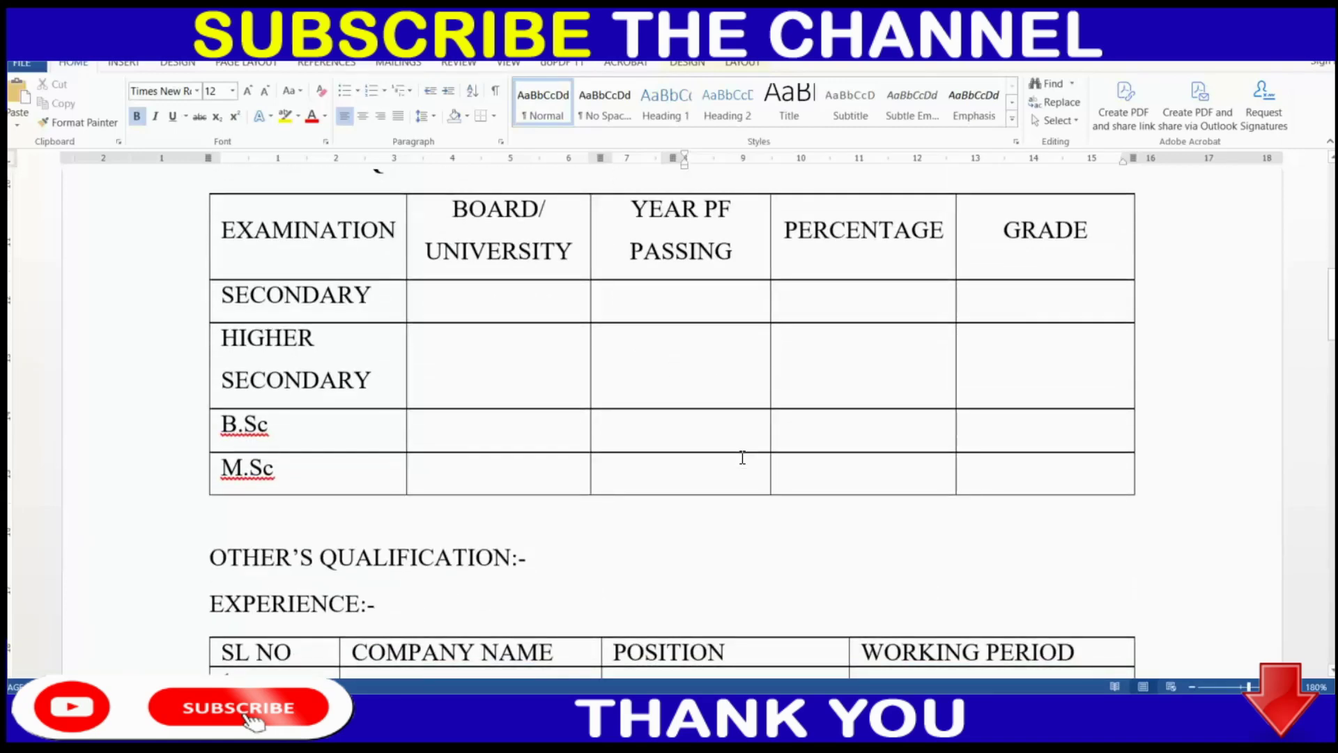
pyautogui.scroll(-4, 742, 457)
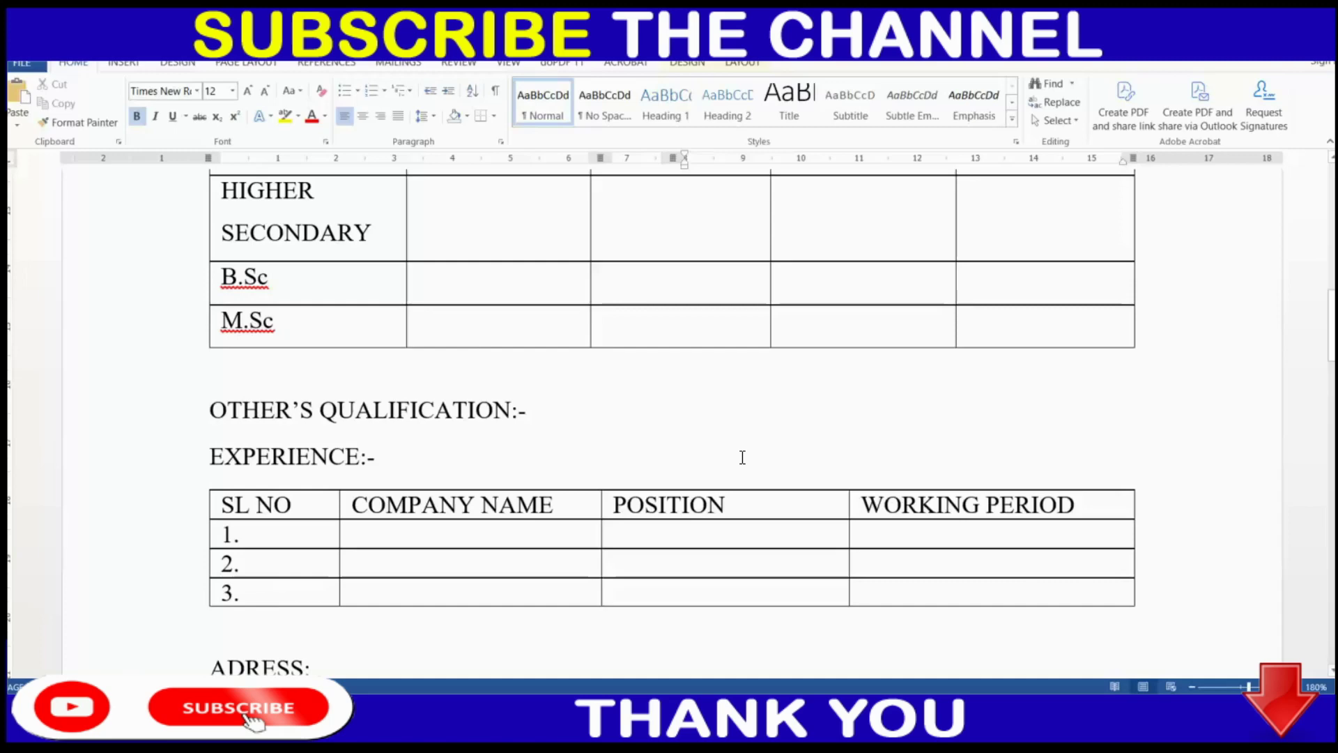
pyautogui.scroll(-10, 743, 457)
pyautogui.scroll(-4, 741, 457)
pyautogui.scroll(6, 741, 458)
pyautogui.scroll(15, 741, 457)
pyautogui.scroll(8, 741, 457)
pyautogui.scroll(7, 741, 457)
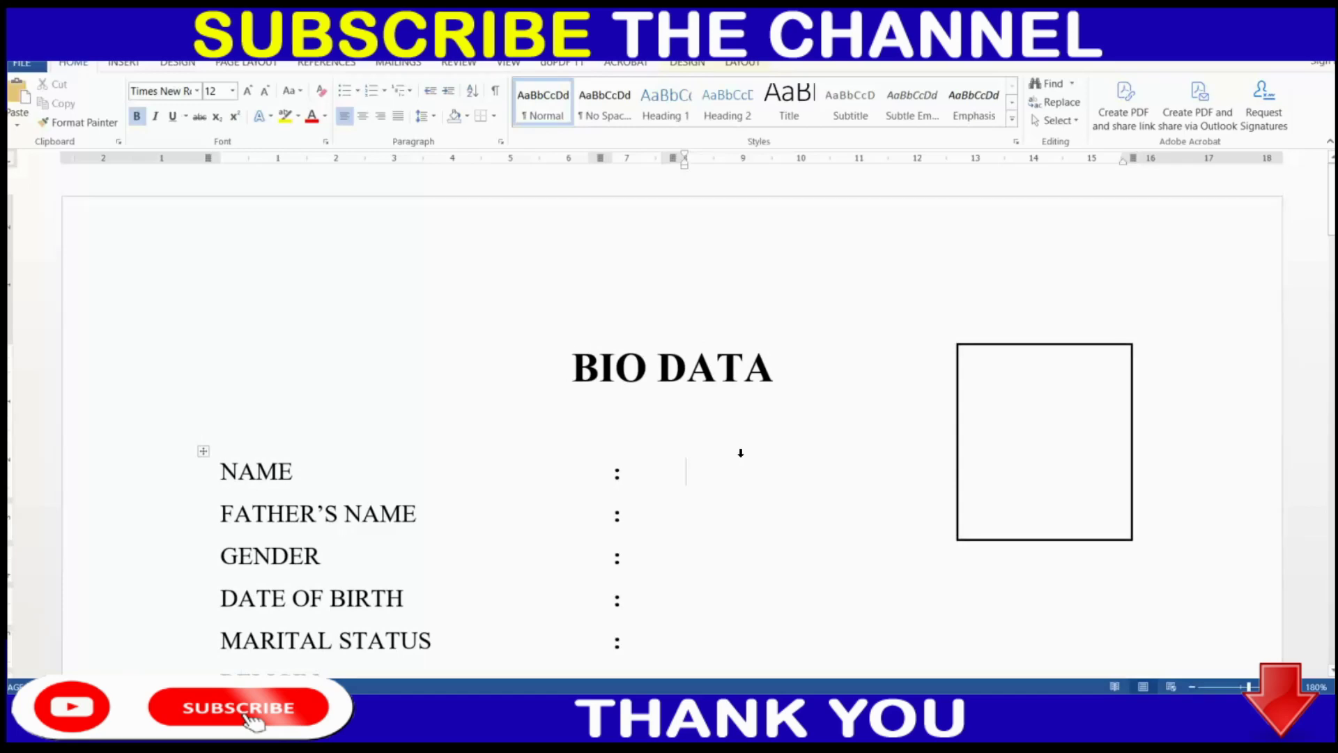